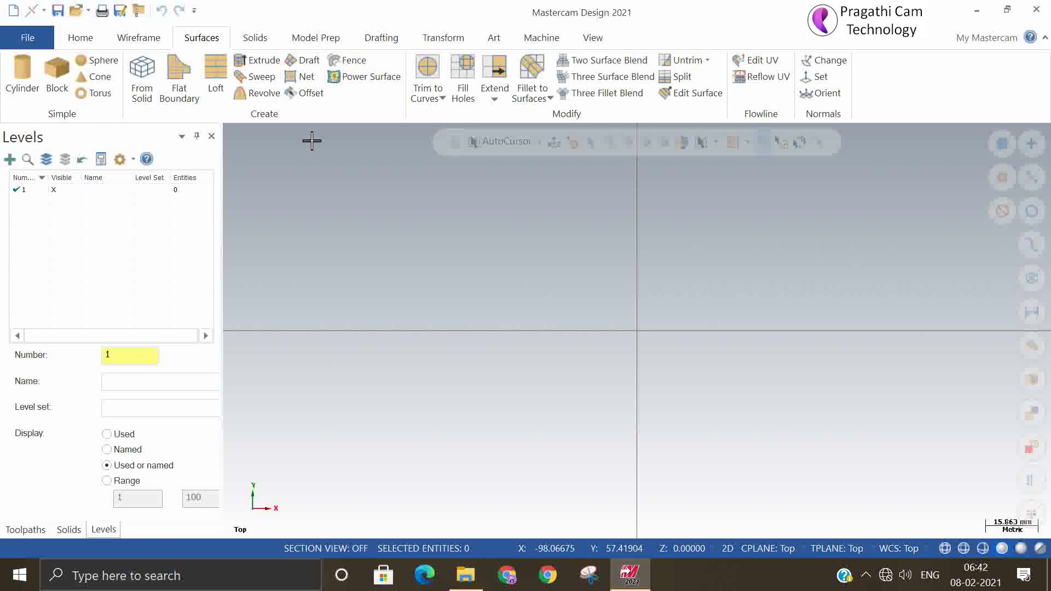
# Step: Create a surface cylinder based at the origin, with a radius of about 27.4 mm and a height of about 41.2 mm
pyautogui.click(24, 69)
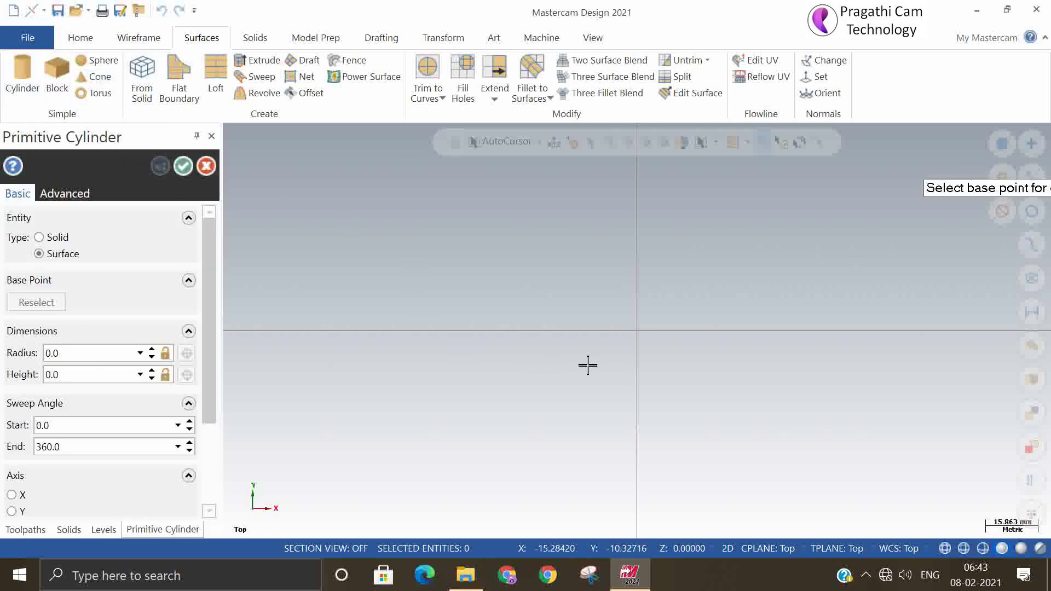
pyautogui.rightClick(549, 268)
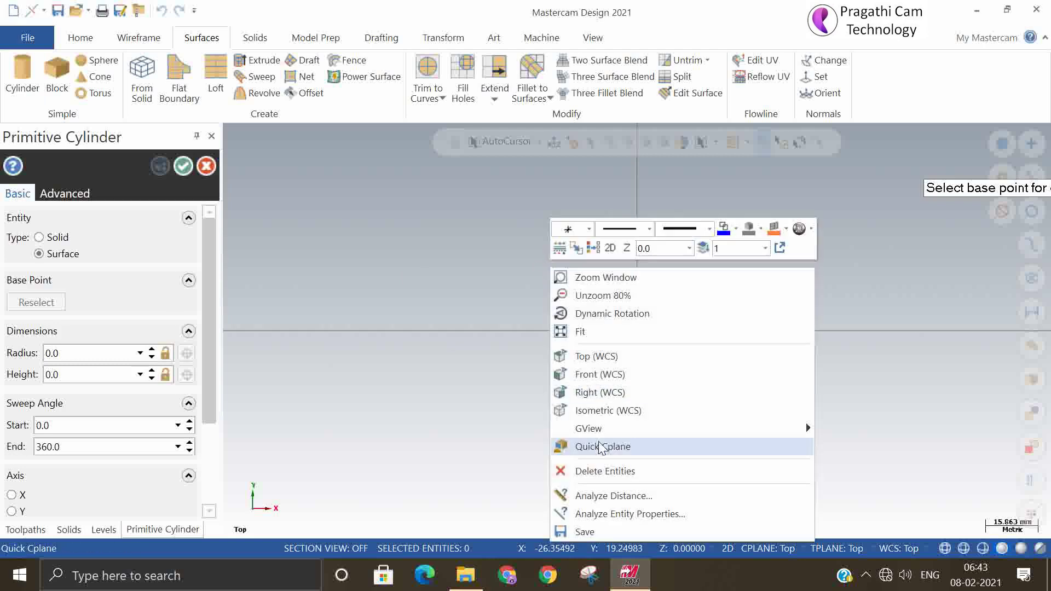
pyautogui.click(603, 411)
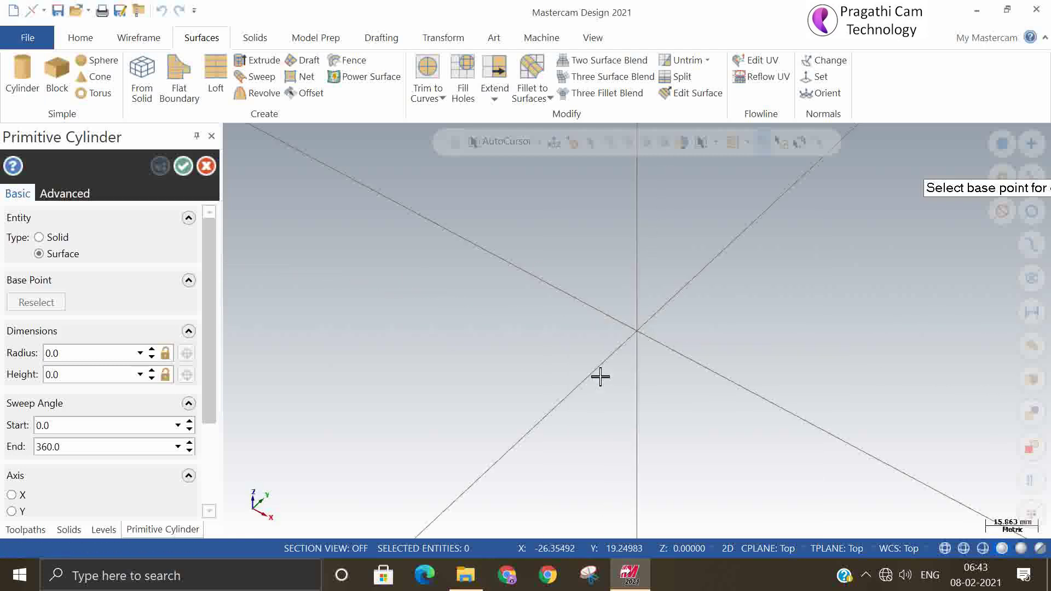
pyautogui.click(637, 334)
pyautogui.click(722, 346)
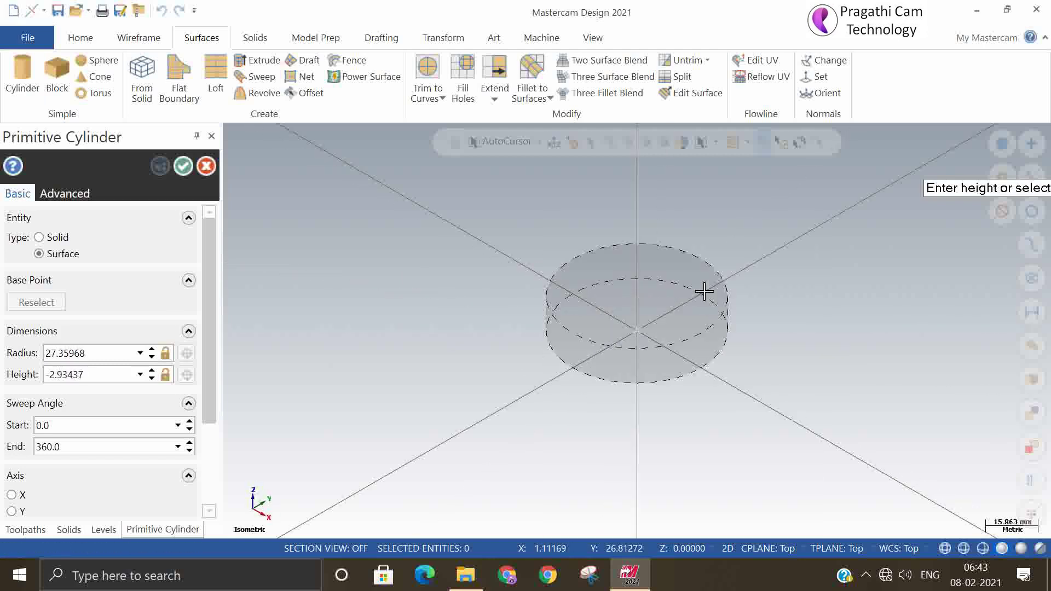
pyautogui.click(721, 219)
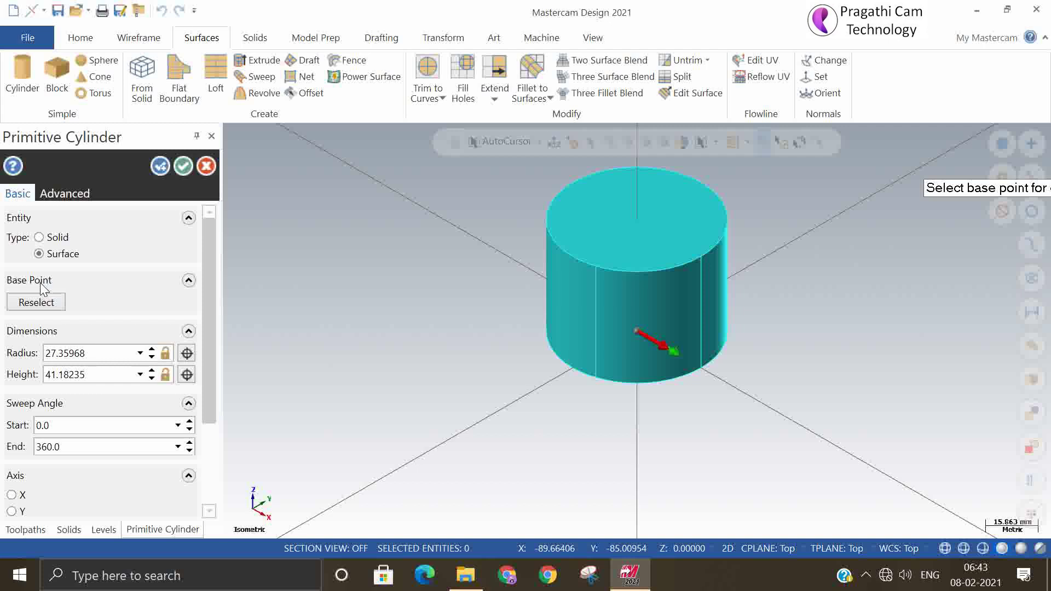
pyautogui.click(183, 166)
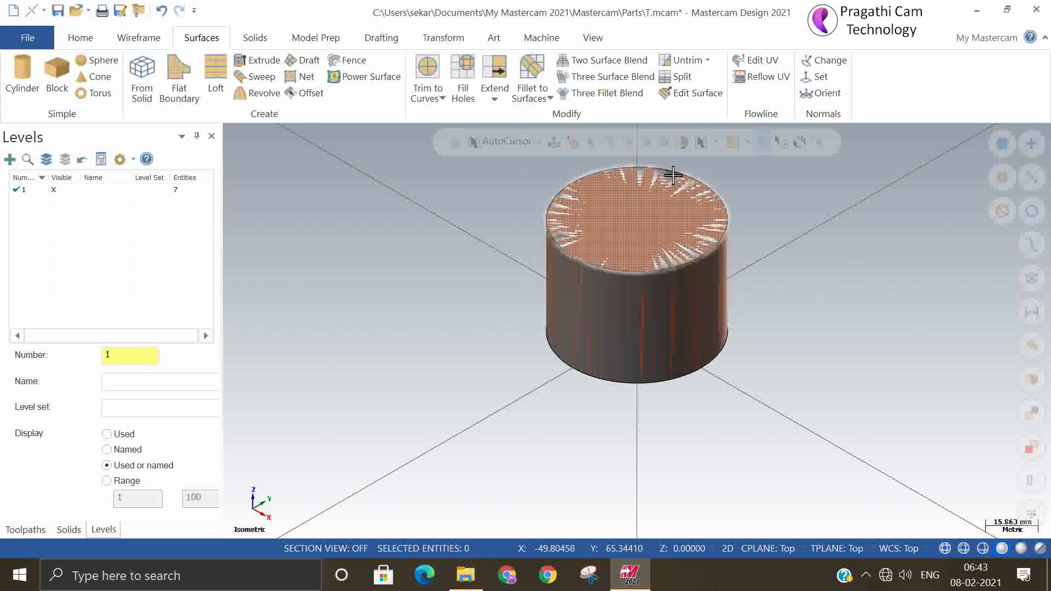
# Step: Move all solid bodies about 204 mm along X with Translate, using the centre of the cylinder's top face as the start point
pyautogui.scroll(-3, 421, 279)
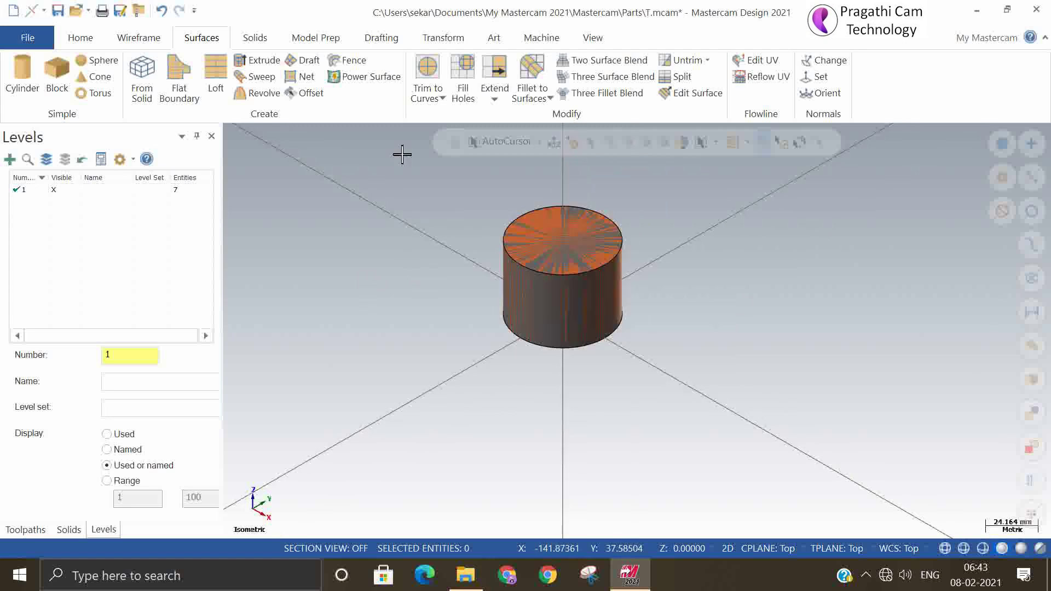
pyautogui.click(444, 37)
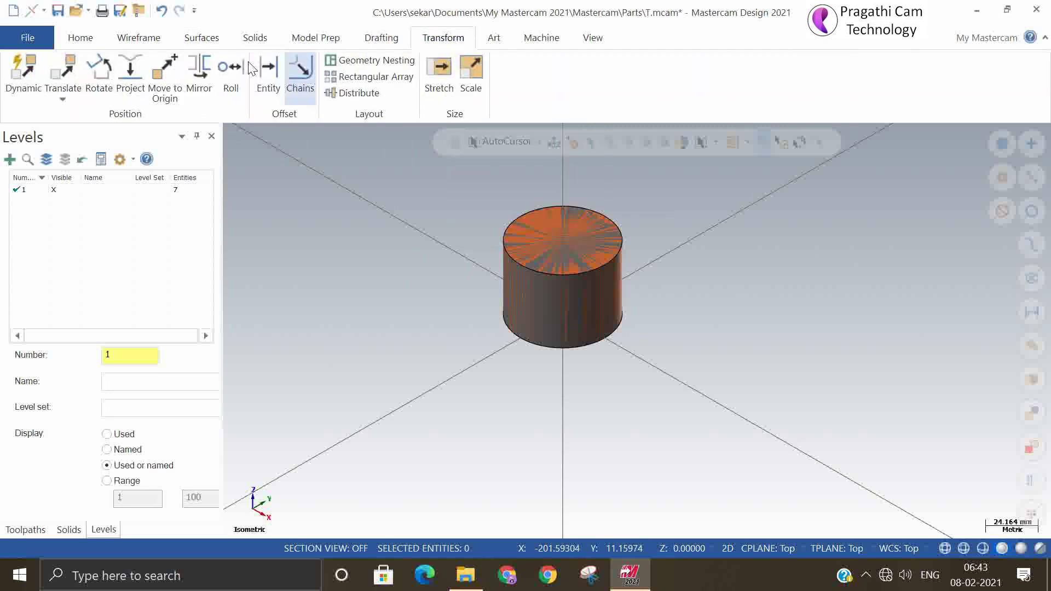
pyautogui.click(63, 100)
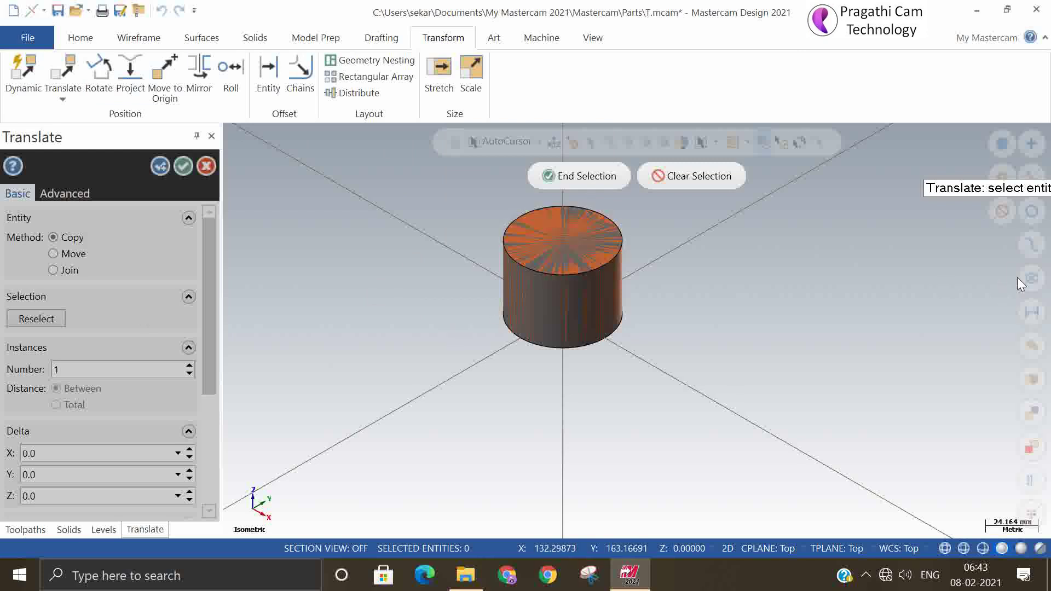
pyautogui.click(1026, 378)
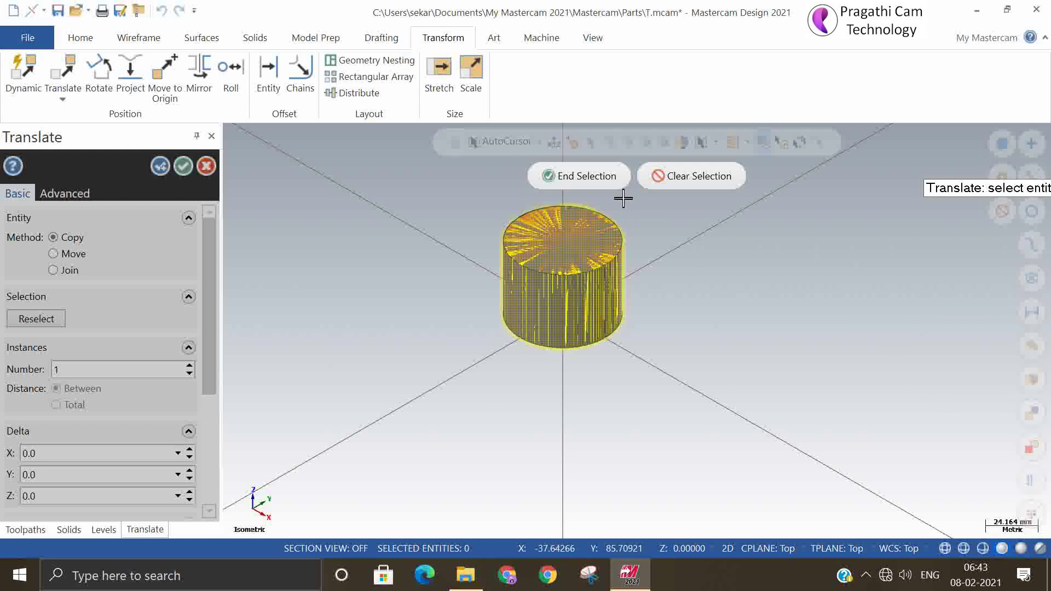
pyautogui.click(582, 176)
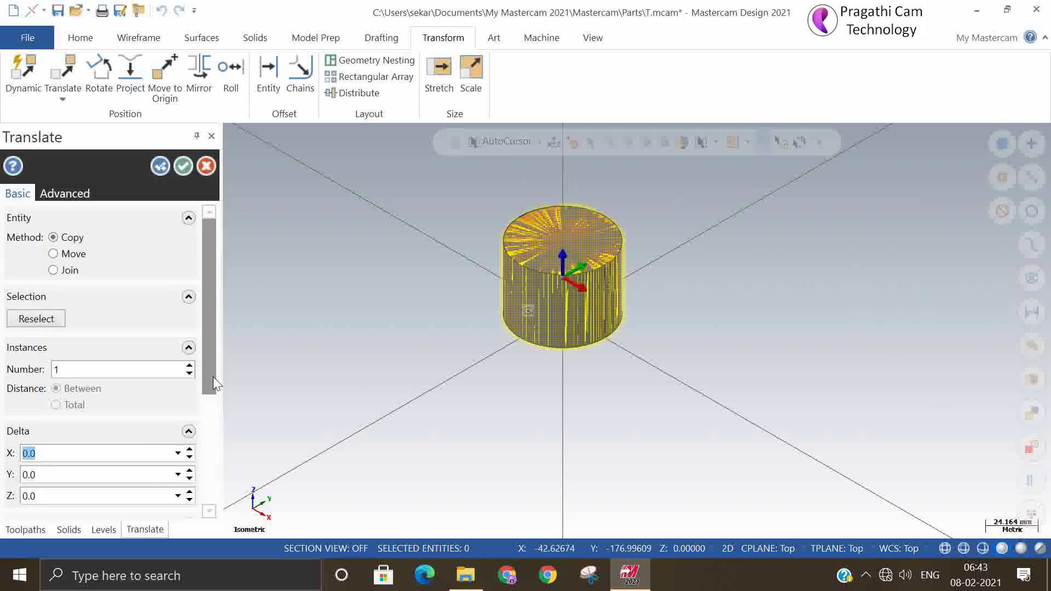
pyautogui.scroll(-3, 212, 376)
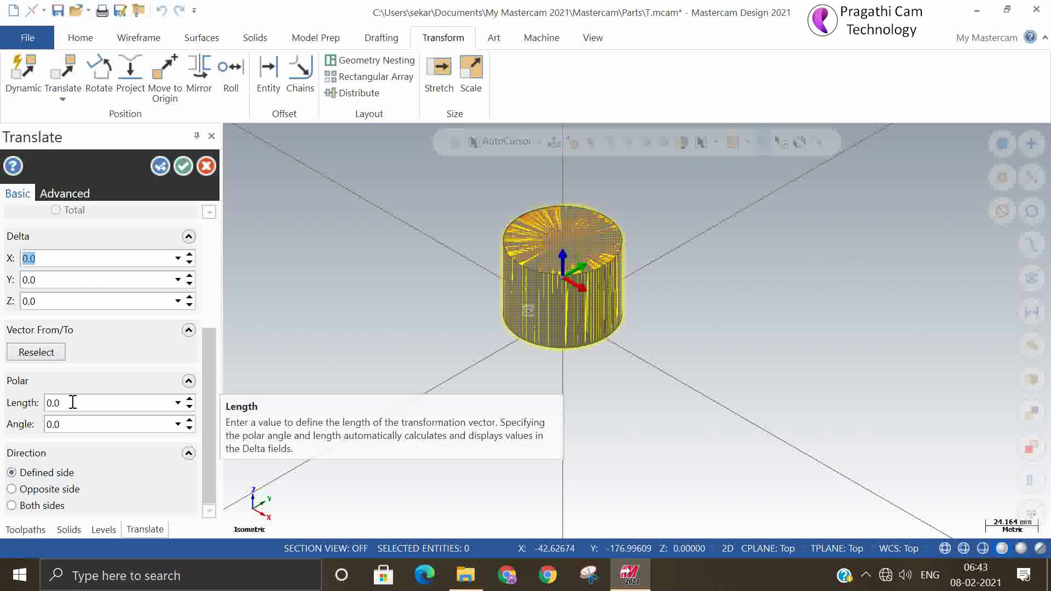
pyautogui.click(43, 351)
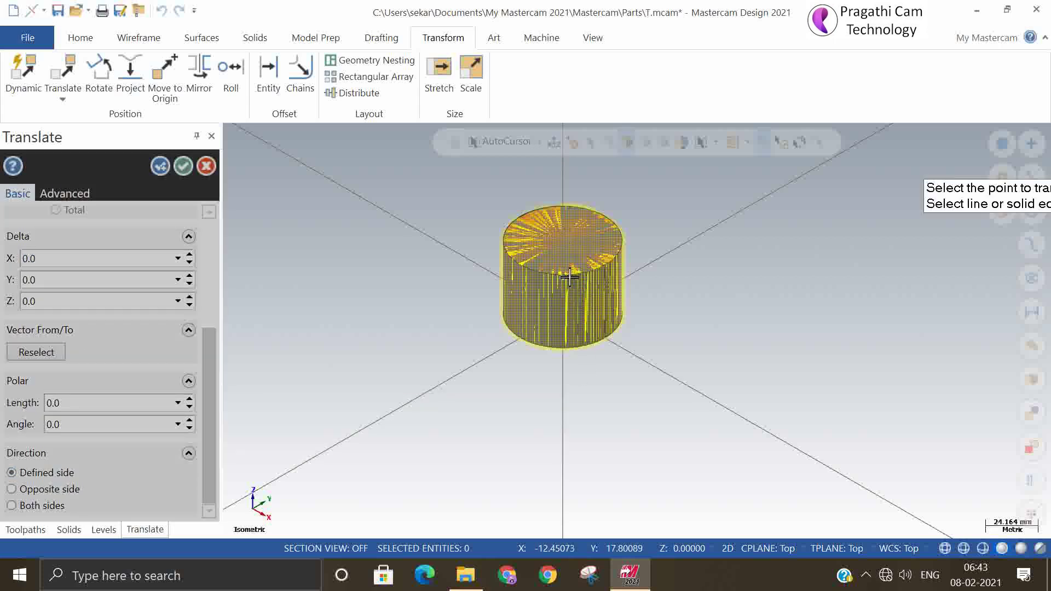
pyautogui.click(562, 242)
pyautogui.click(865, 430)
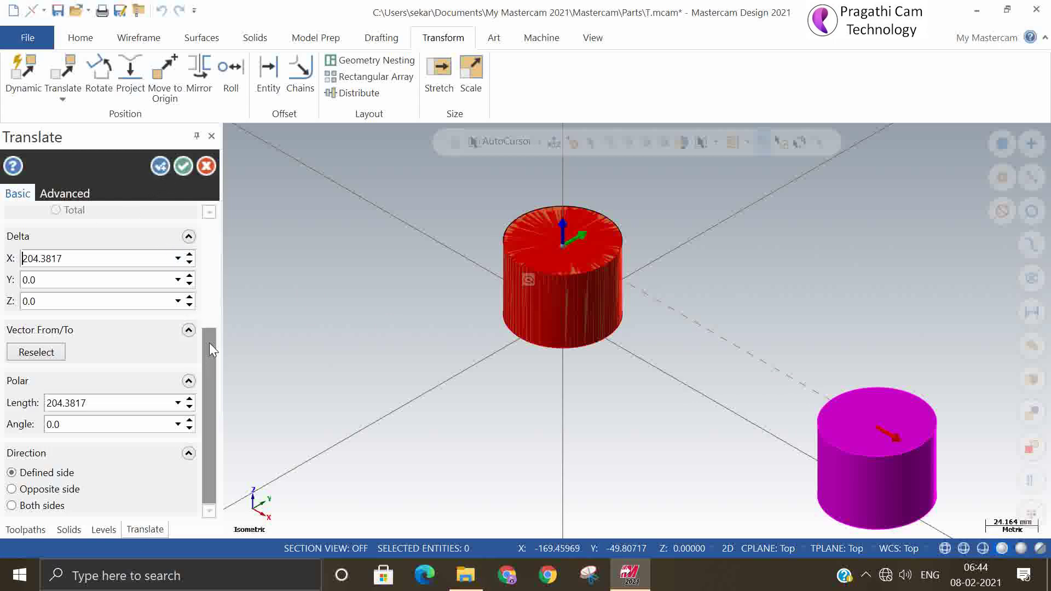
pyautogui.moveTo(212, 348); pyautogui.dragTo(213, 224)
pyautogui.click(70, 255)
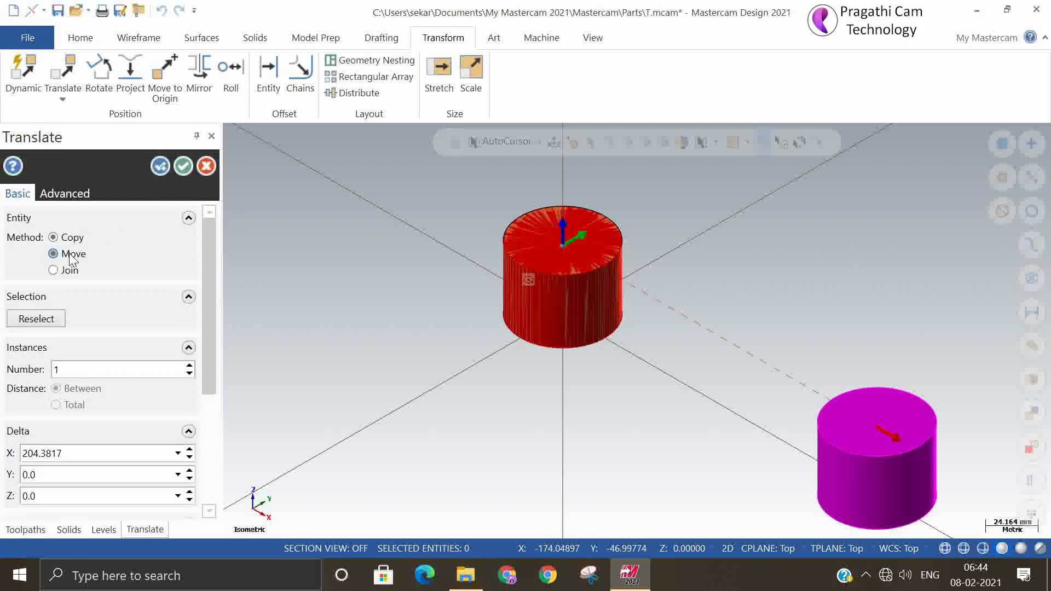
pyautogui.click(183, 166)
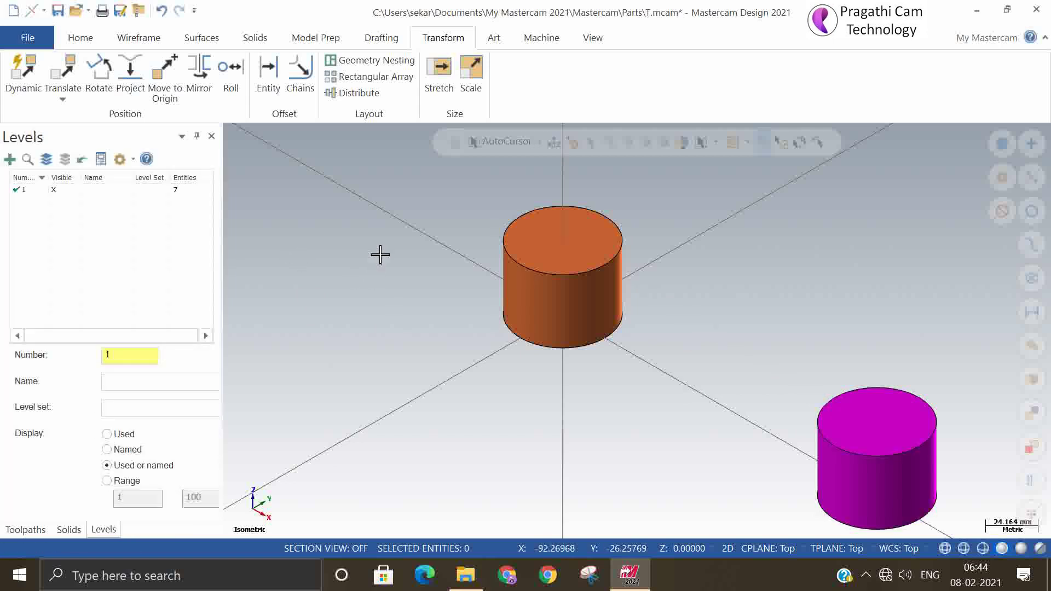
# Step: Clear the transform colors from the original and translated cylinders
pyautogui.rightClick(380, 254)
pyautogui.click(423, 238)
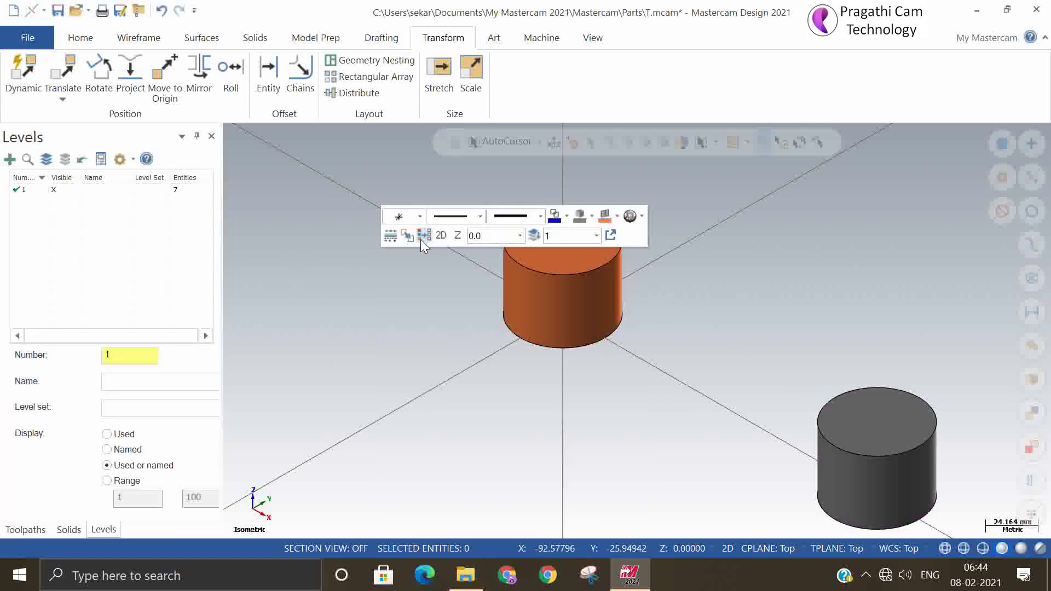
pyautogui.scroll(-1, 286, 254)
# Step: Select the orange cylinder's side surface and the grey solid body to compare them, and clear the selection
pyautogui.click(486, 293)
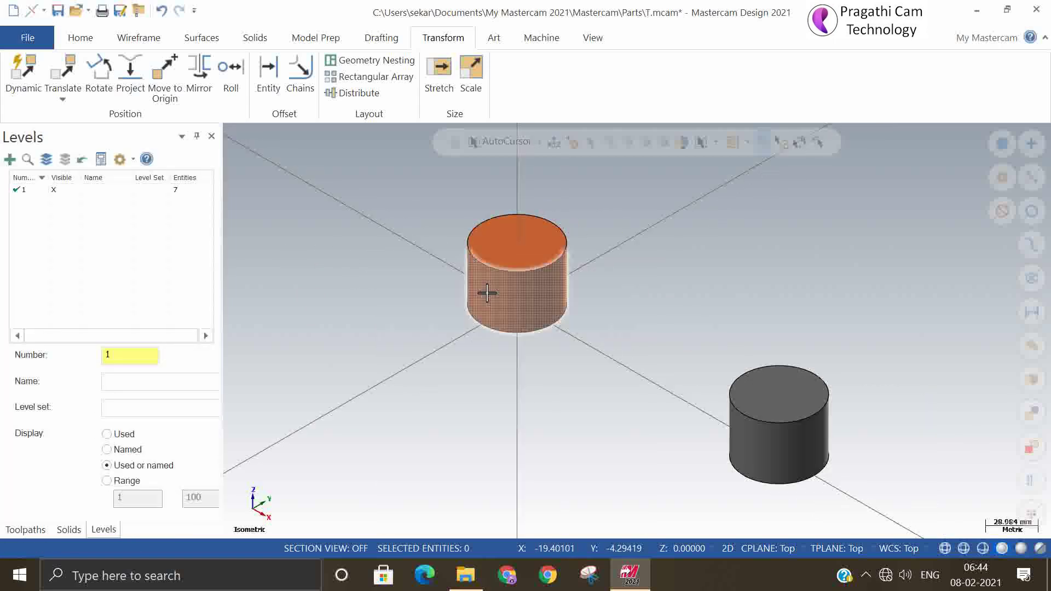
pyautogui.click(752, 451)
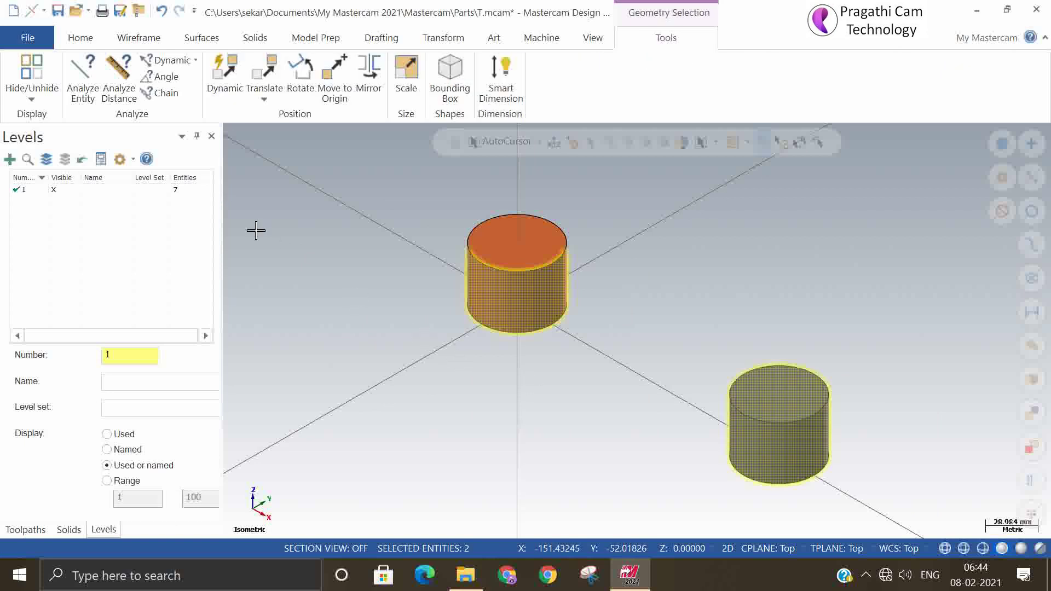
pyautogui.press('Escape')
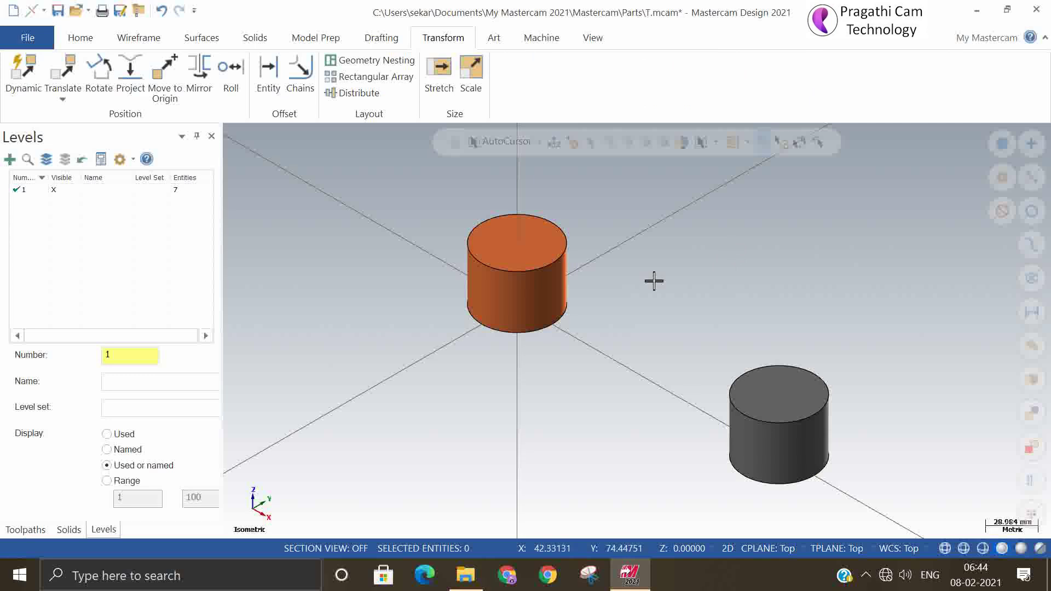
pyautogui.scroll(2, 547, 254)
pyautogui.scroll(1, 465, 228)
pyautogui.scroll(-3, 368, 279)
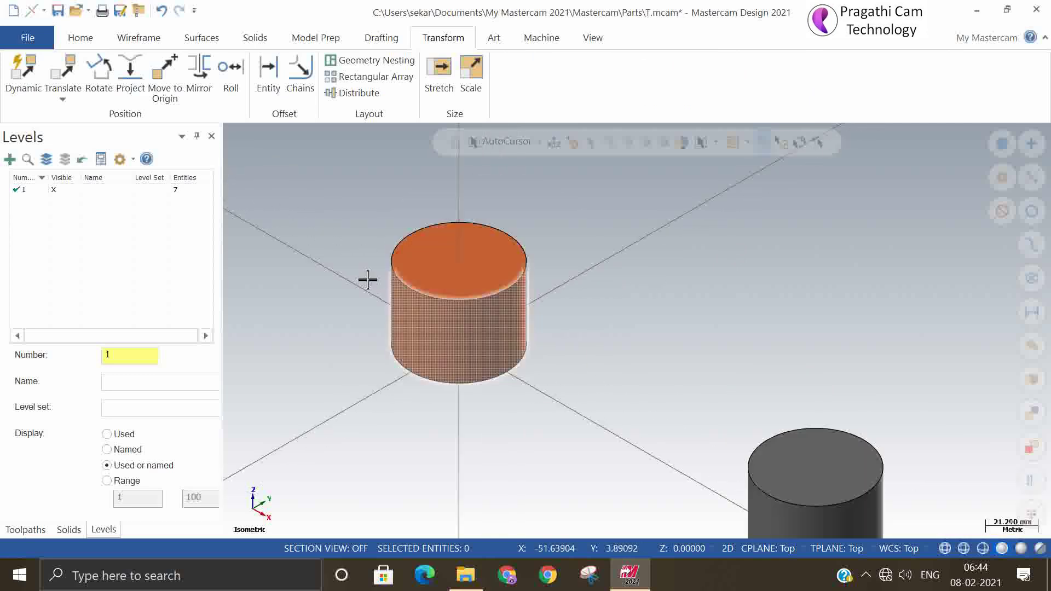
# Step: Analyze the entity properties of the orange cylinder's side surface
pyautogui.click(89, 39)
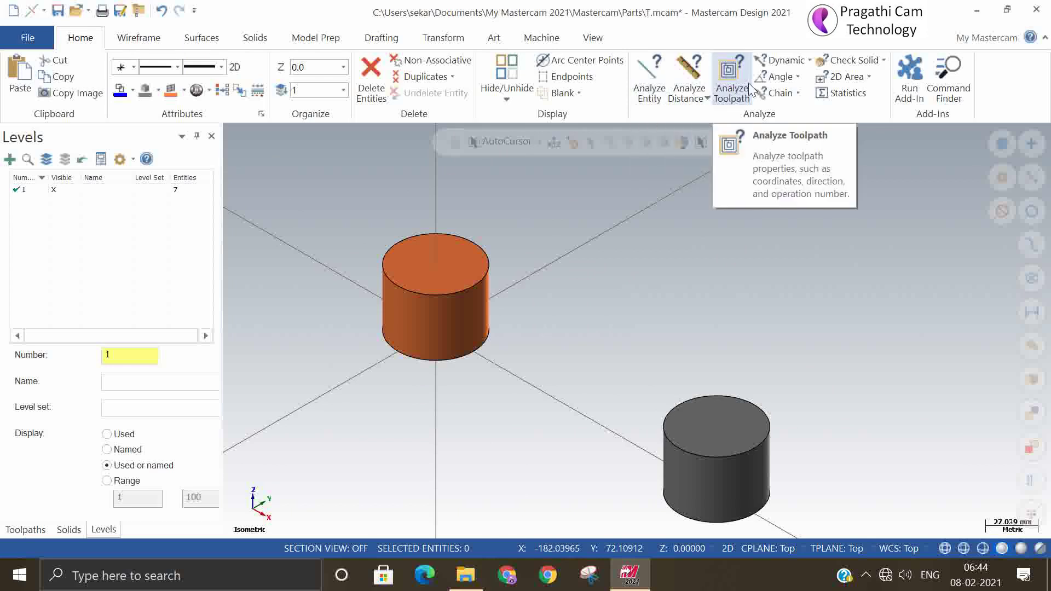
pyautogui.click(653, 71)
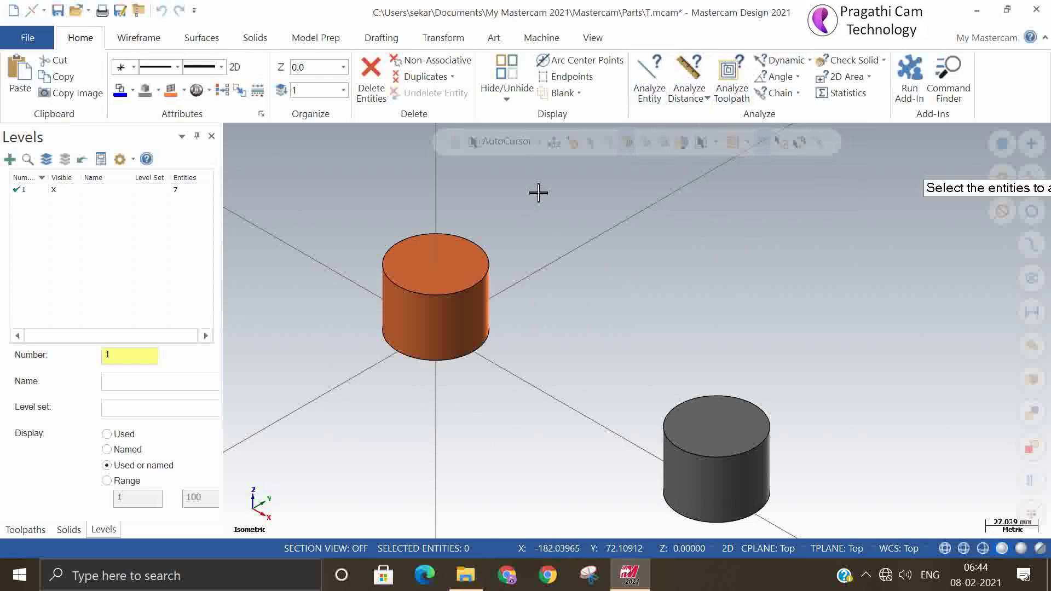
pyautogui.click(441, 329)
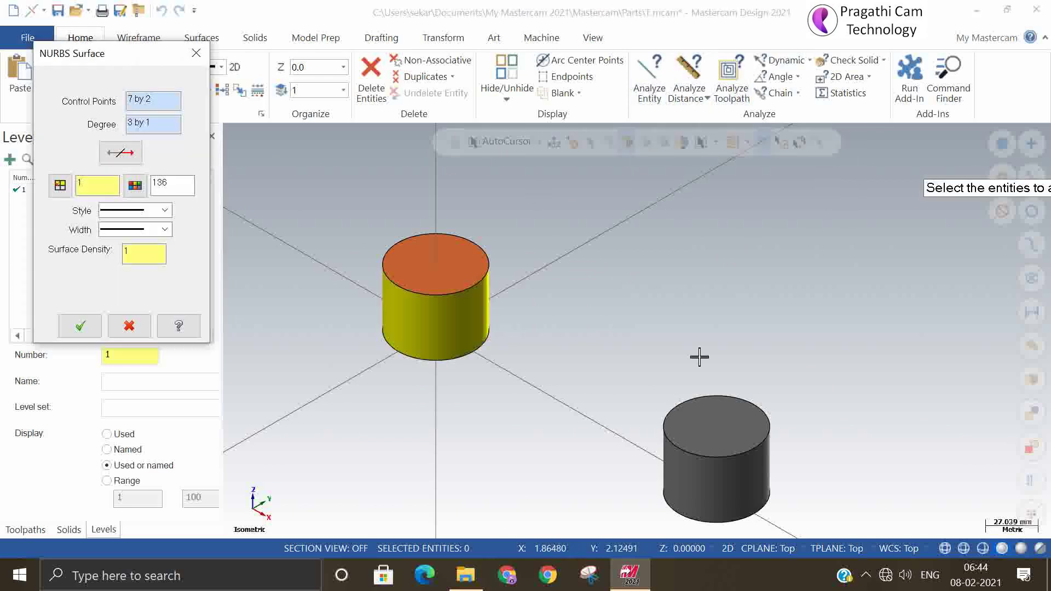
pyautogui.click(81, 326)
# Step: Analyze the entity properties of the grey cylinder
pyautogui.click(714, 515)
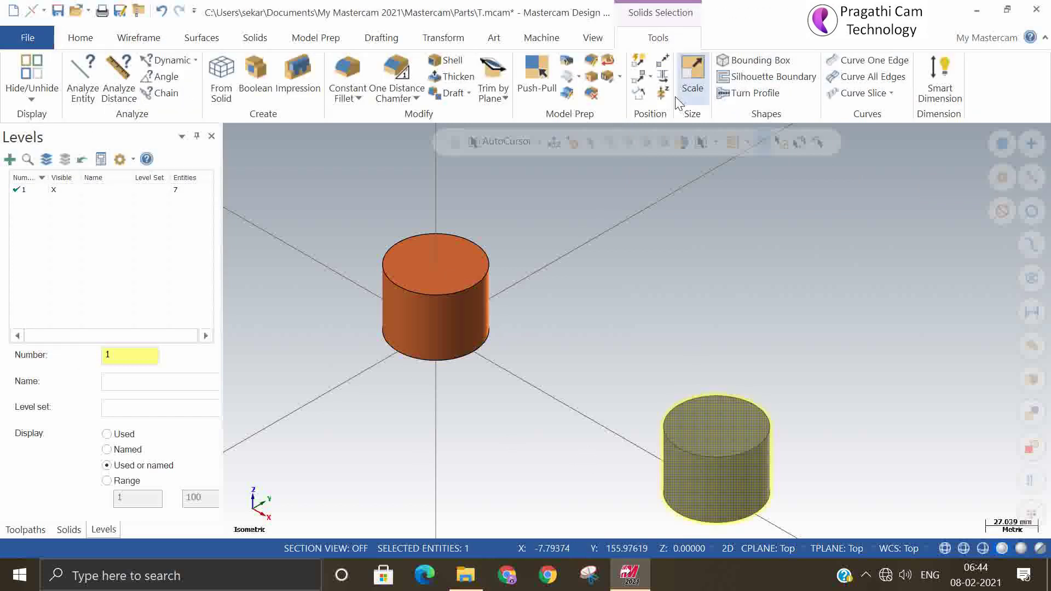
pyautogui.click(139, 37)
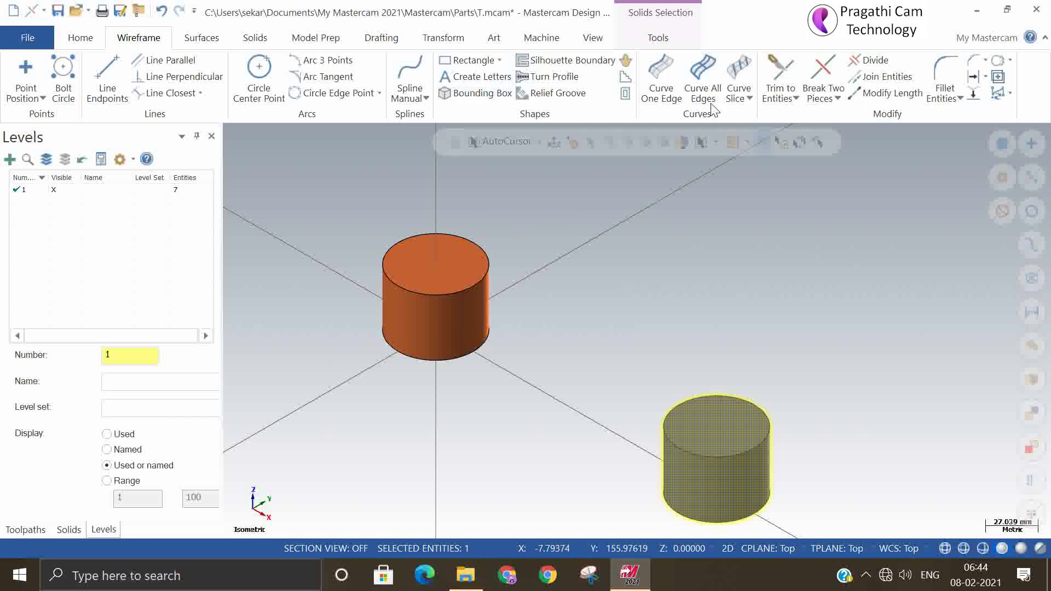
pyautogui.click(81, 39)
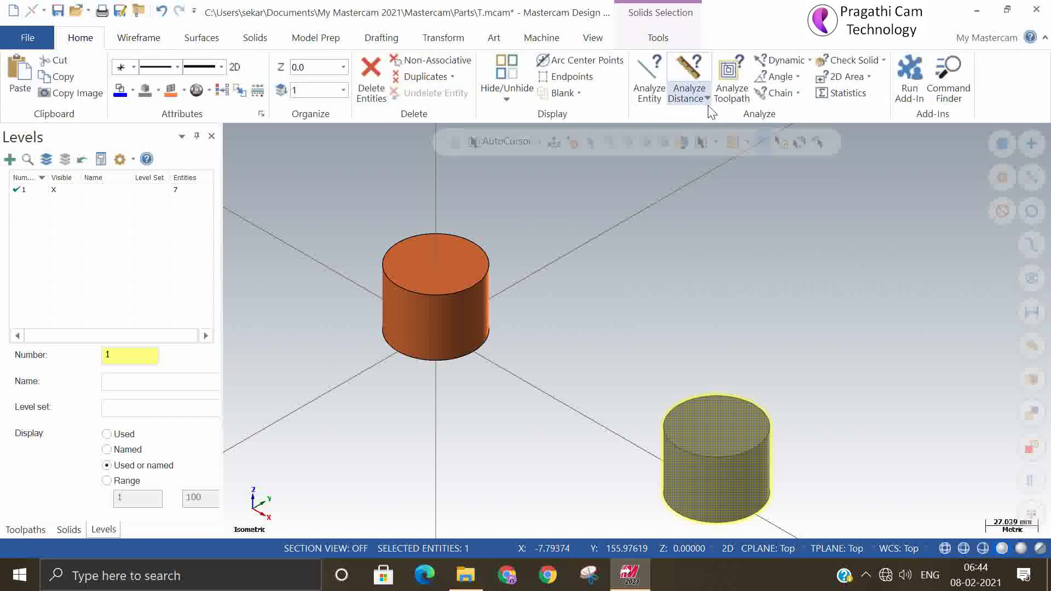
pyautogui.click(652, 78)
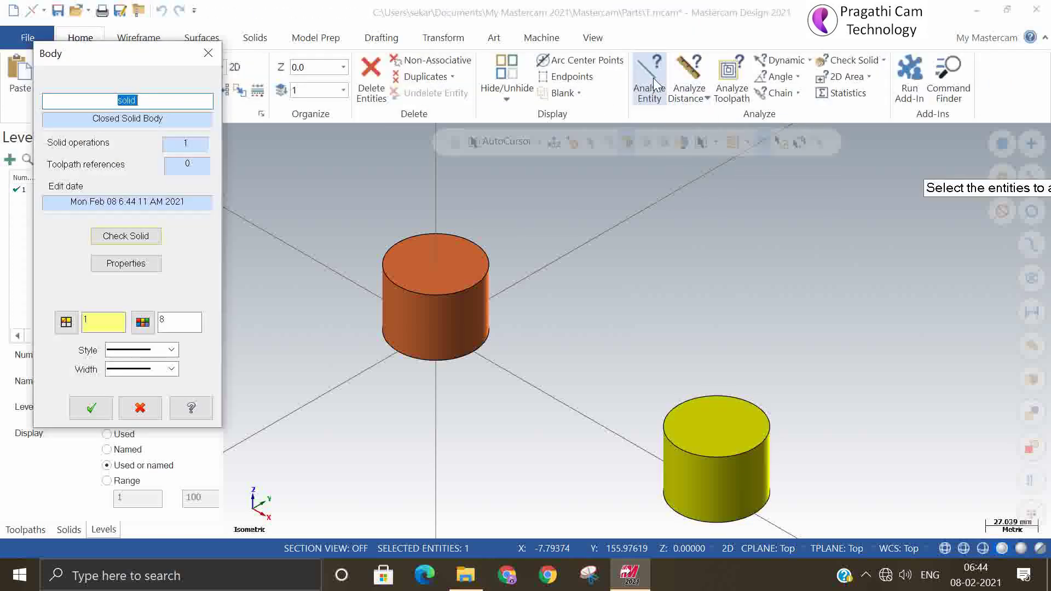
pyautogui.click(89, 408)
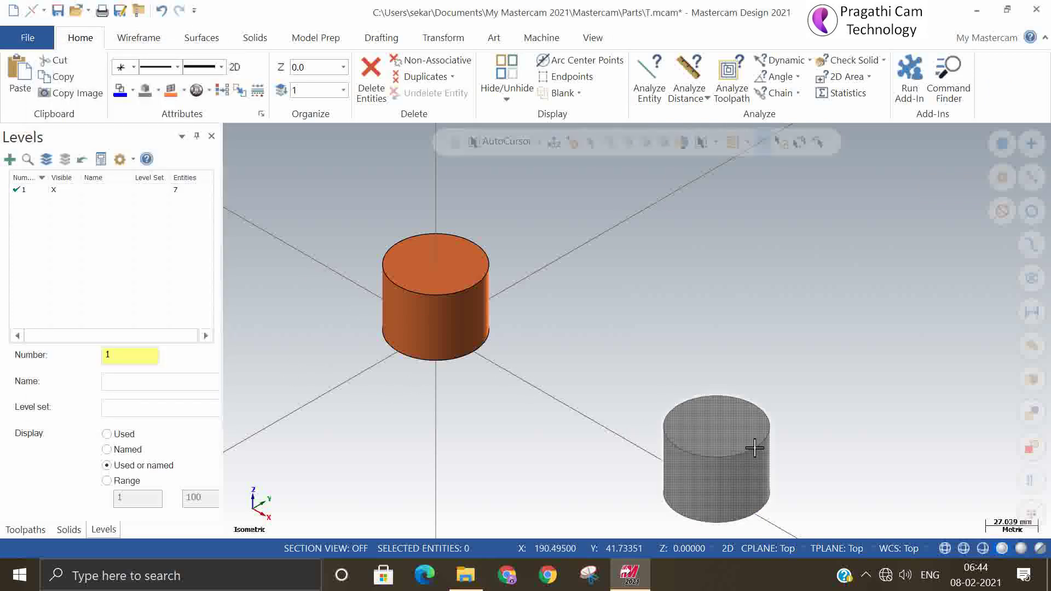
# Step: Delete the grey solid cylinder and all entities of the orange surface cylinder
pyautogui.click(740, 466)
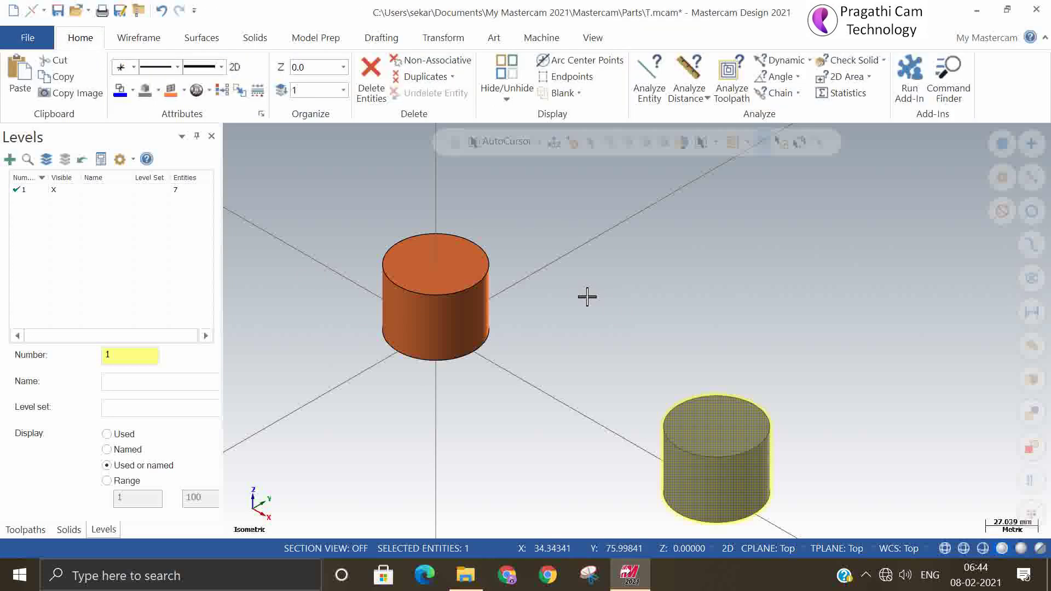
pyautogui.press('Delete')
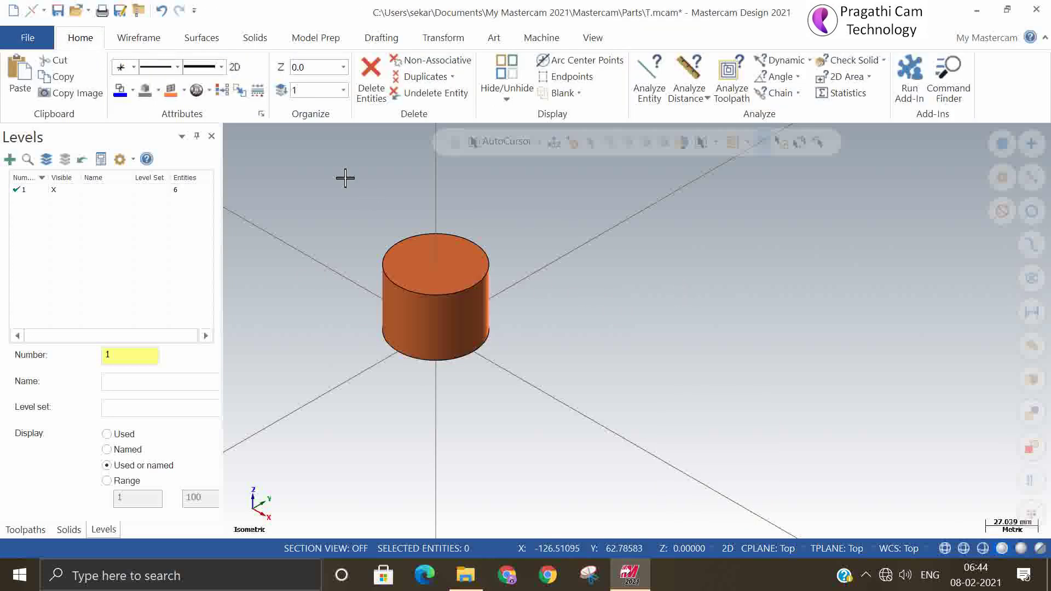
pyautogui.moveTo(345, 179); pyautogui.dragTo(561, 394)
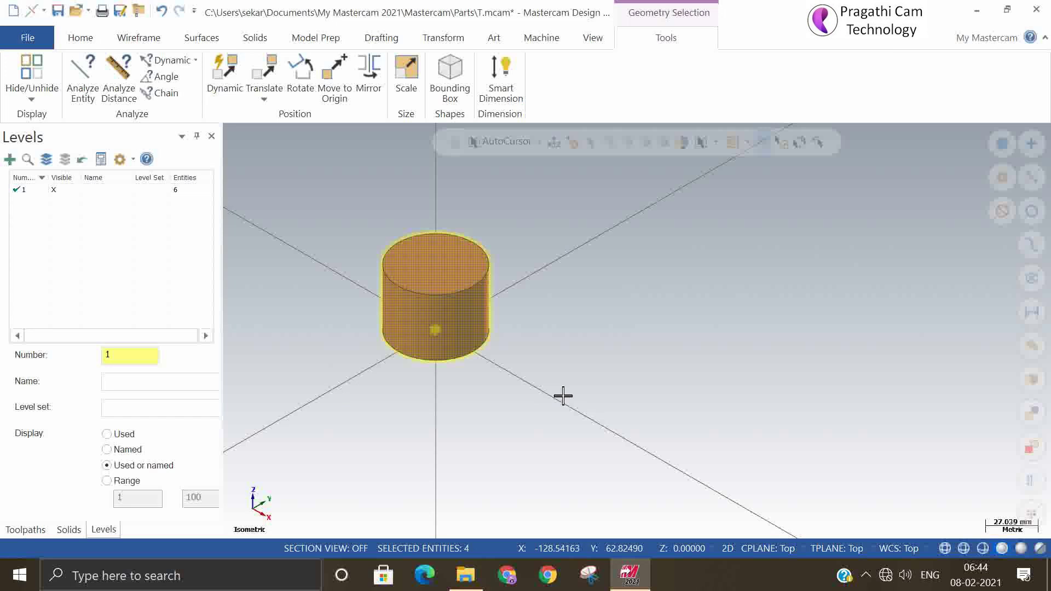
pyautogui.press('Delete')
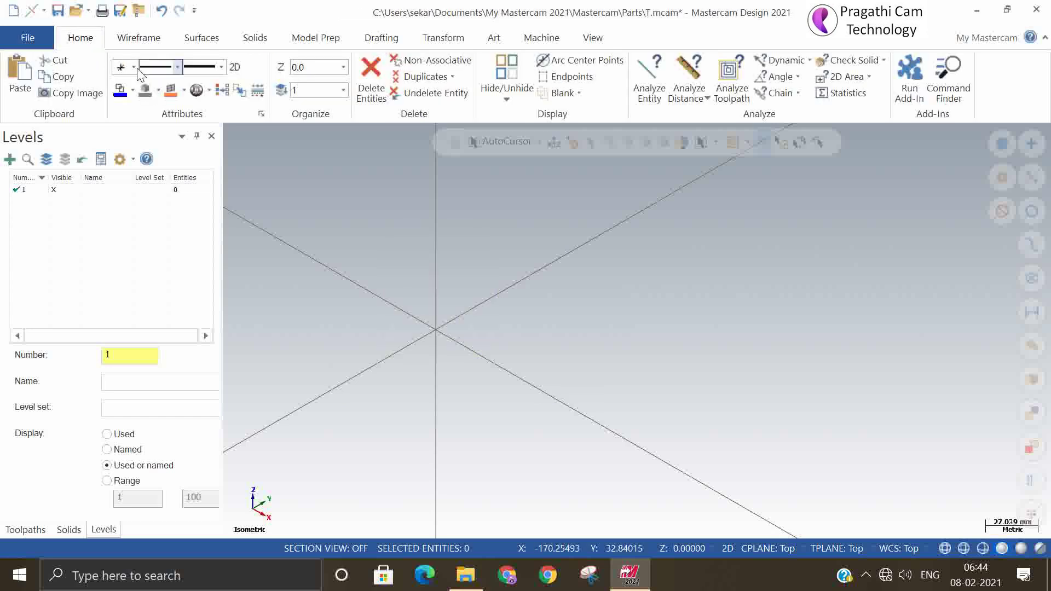
# Step: Create a surface block from the origin, about 97.5 mm long, 72.2 mm wide and 79.8 mm high
pyautogui.click(202, 39)
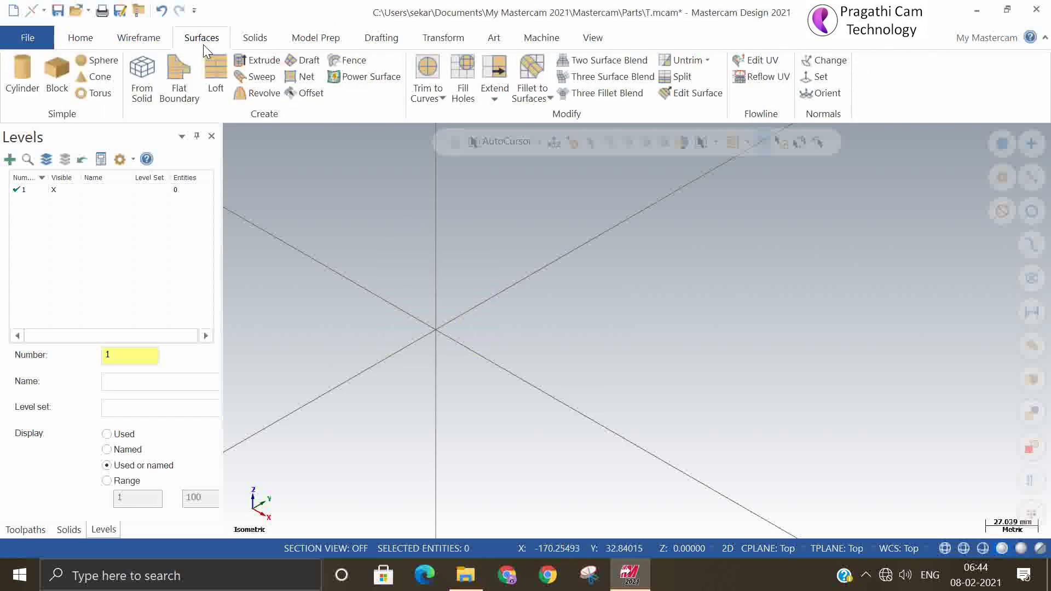
pyautogui.click(60, 77)
pyautogui.click(438, 340)
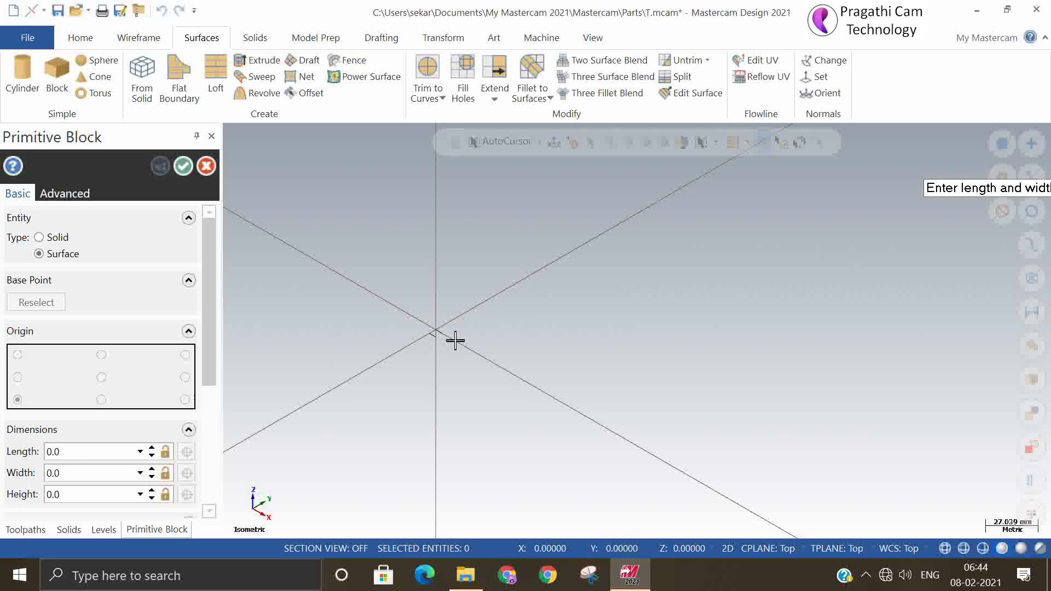
pyautogui.click(629, 201)
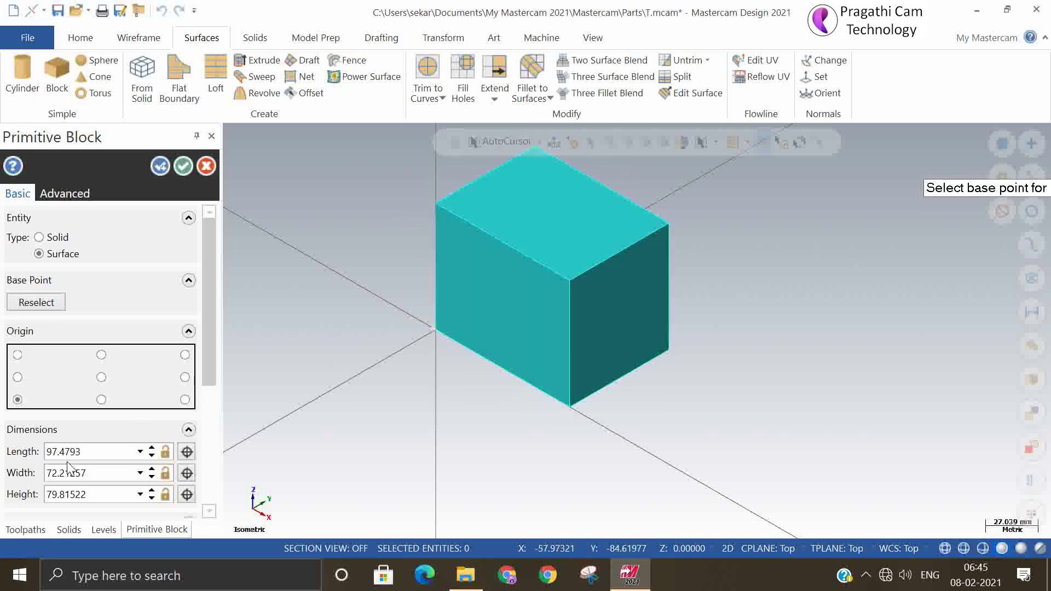
pyautogui.click(186, 169)
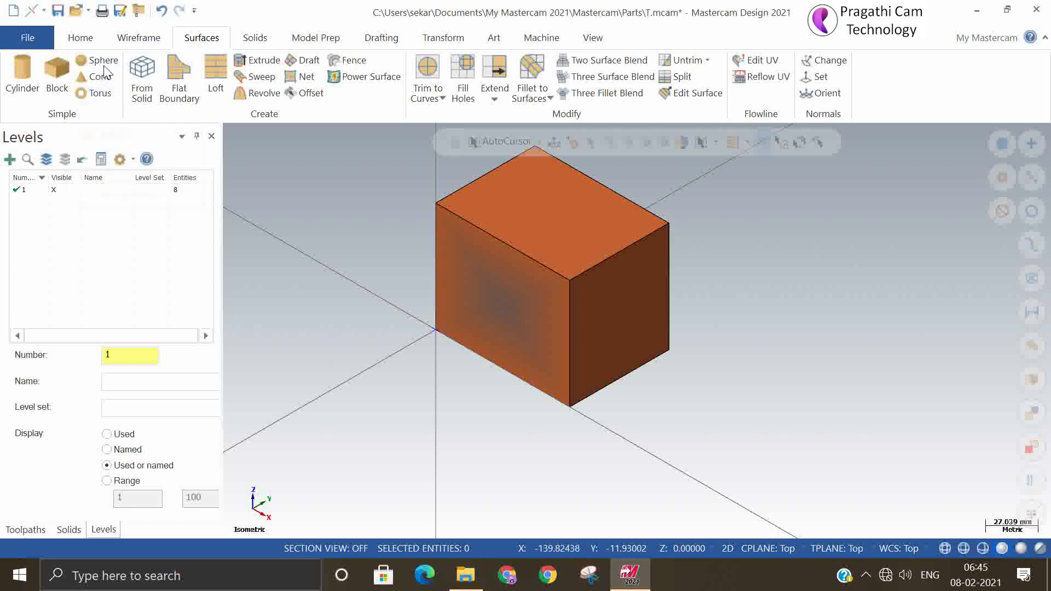
# Step: Start a new part without saving T.mcam and create a surface sphere of about 44.2 mm radius centred on the origin
pyautogui.click(14, 11)
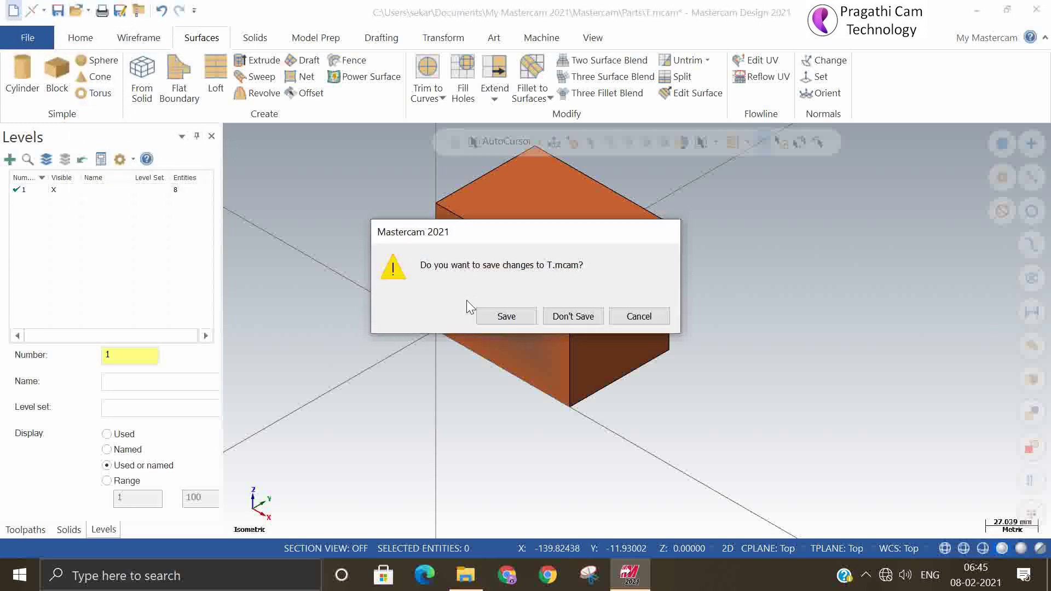
pyautogui.click(553, 314)
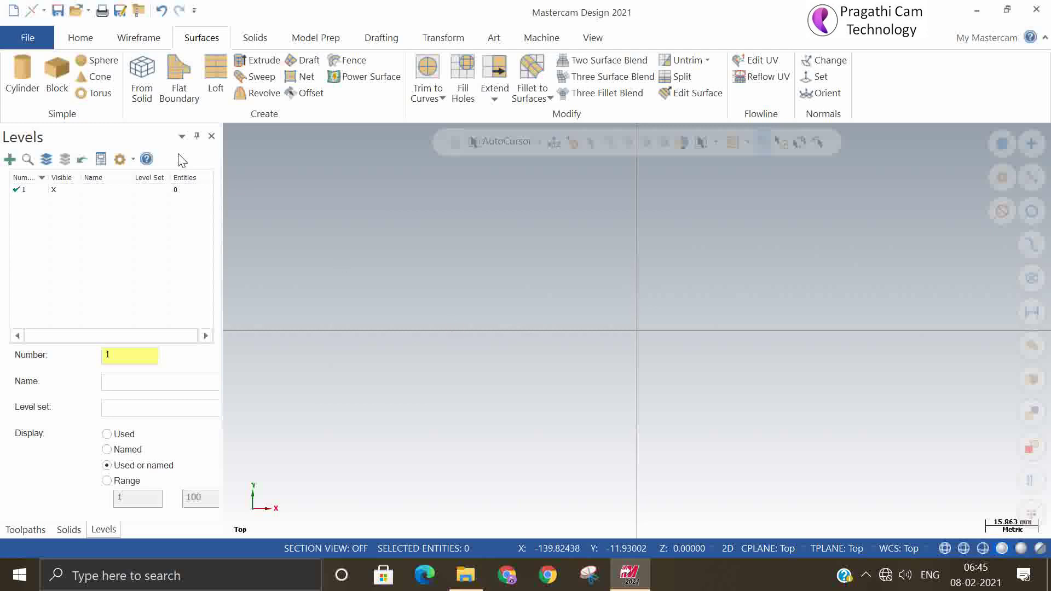
pyautogui.click(97, 61)
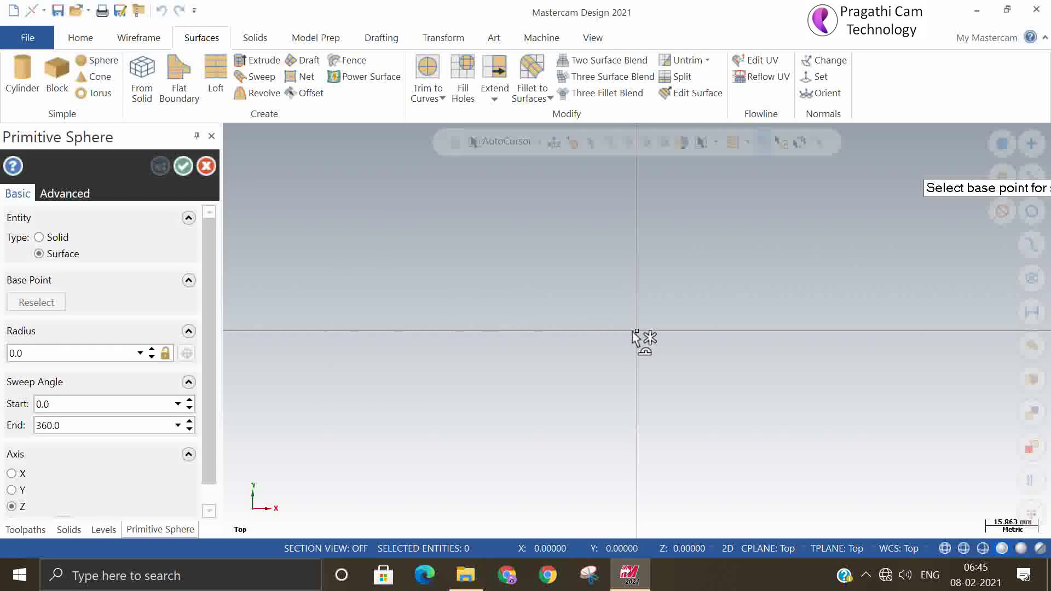
pyautogui.rightClick(669, 296)
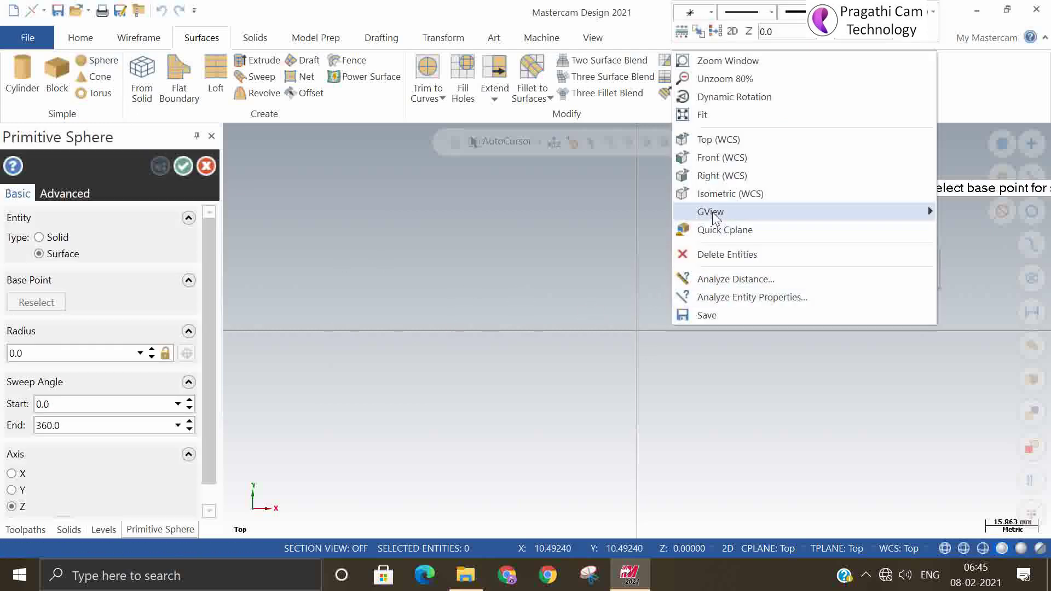
pyautogui.click(718, 194)
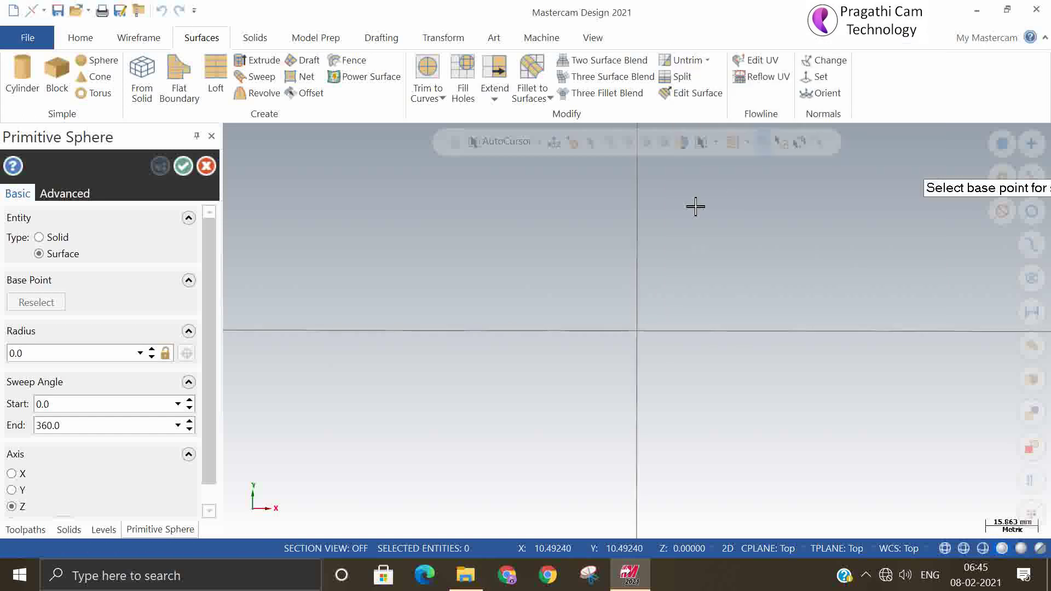
pyautogui.click(638, 332)
pyautogui.click(783, 319)
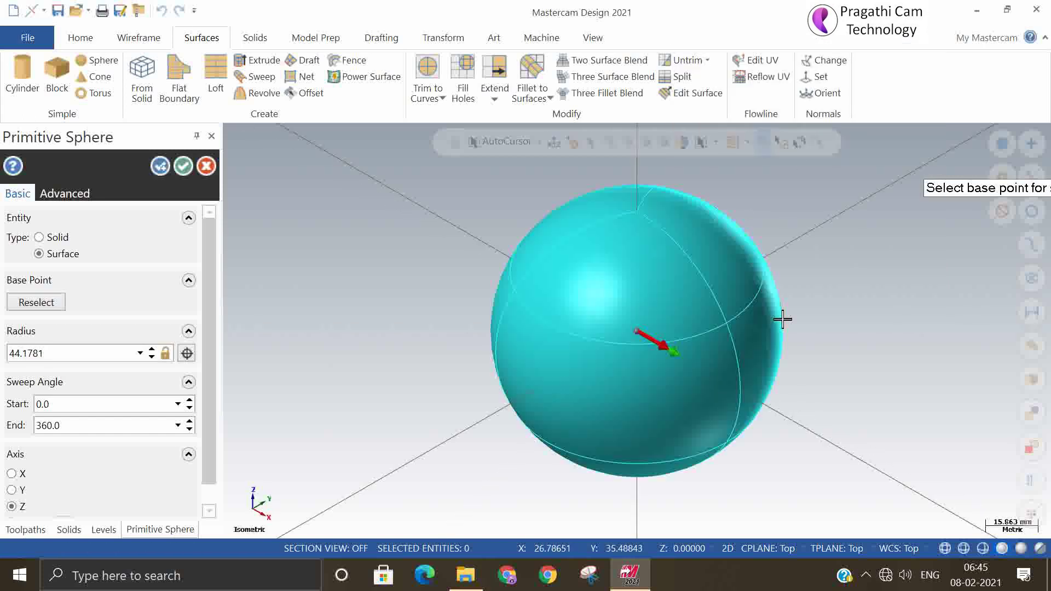
pyautogui.click(183, 166)
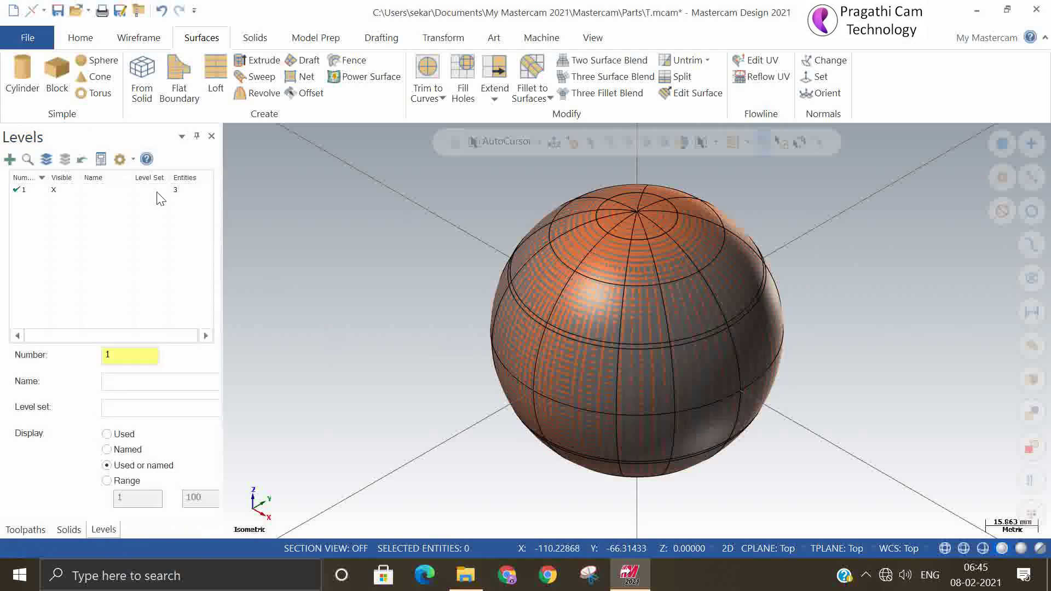
# Step: Start a new part without saving and create a surface cone at the origin, about 37.7 mm base radius and 58.4 mm high
pyautogui.click(14, 15)
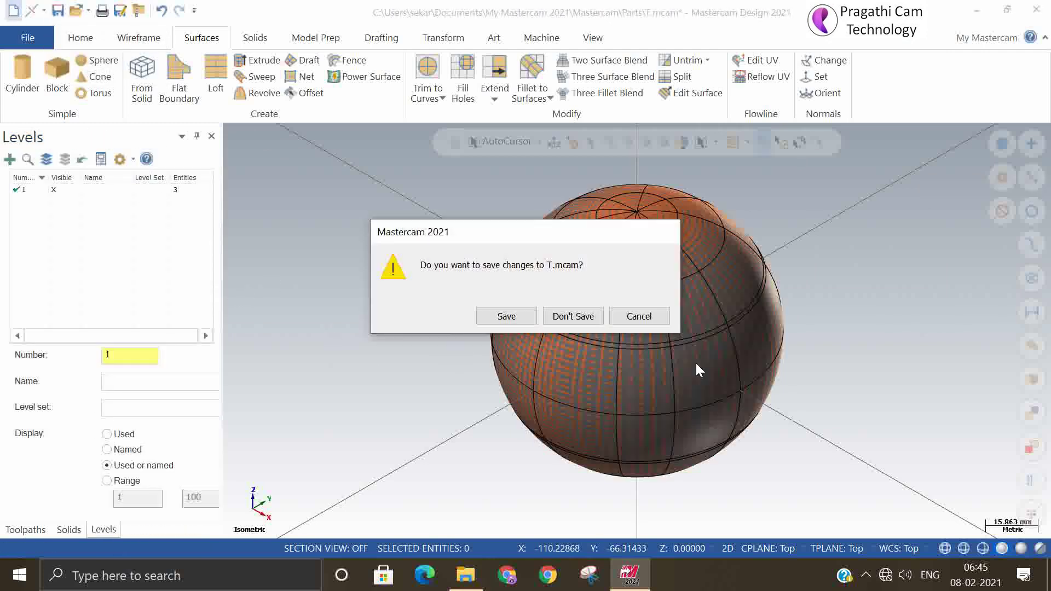
pyautogui.click(597, 320)
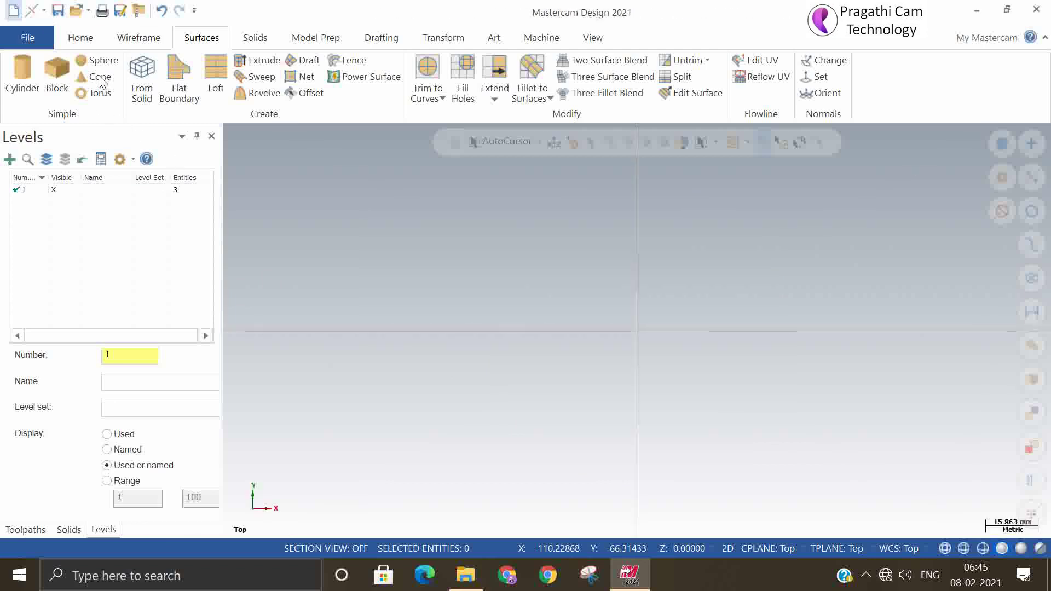
pyautogui.rightClick(511, 299)
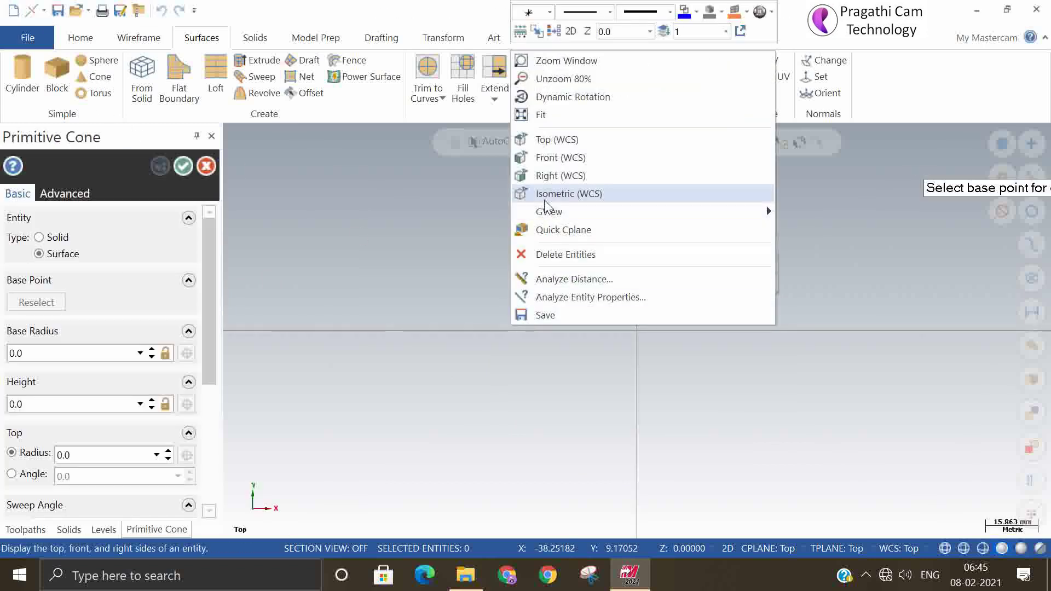
pyautogui.click(544, 196)
pyautogui.click(638, 331)
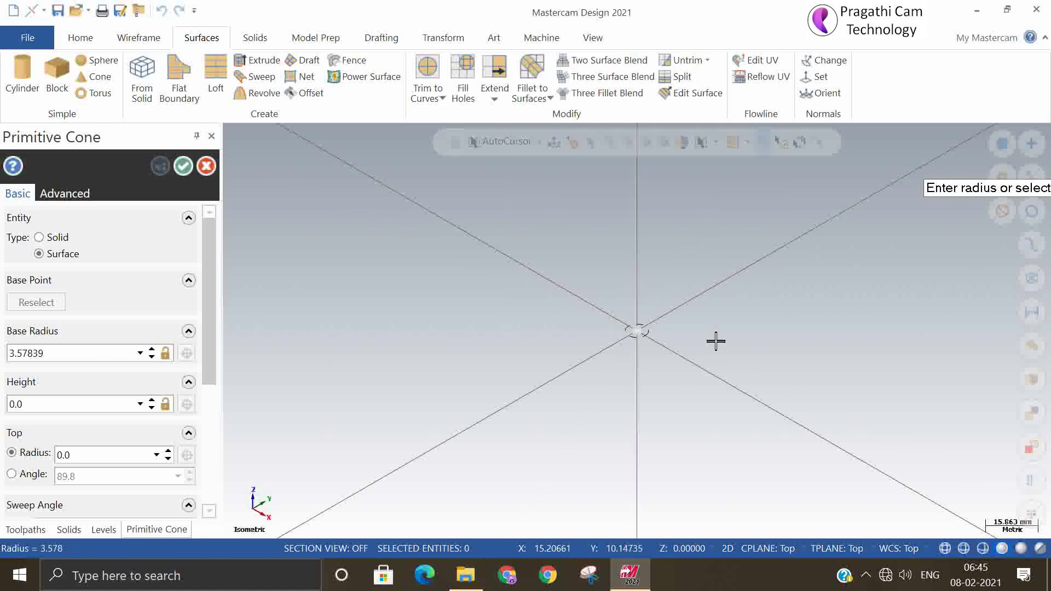
pyautogui.click(753, 353)
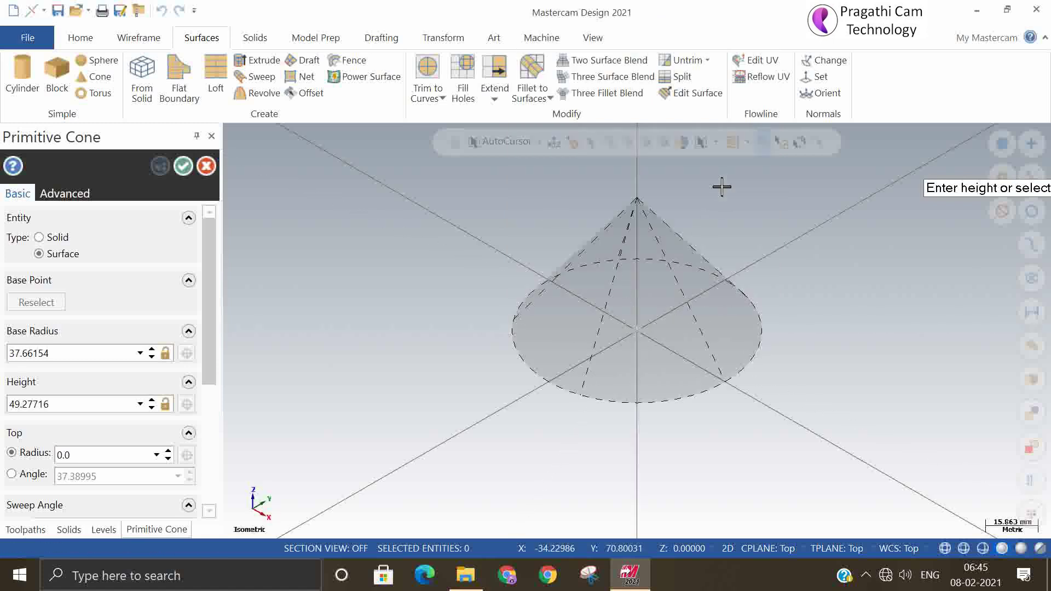
pyautogui.click(681, 172)
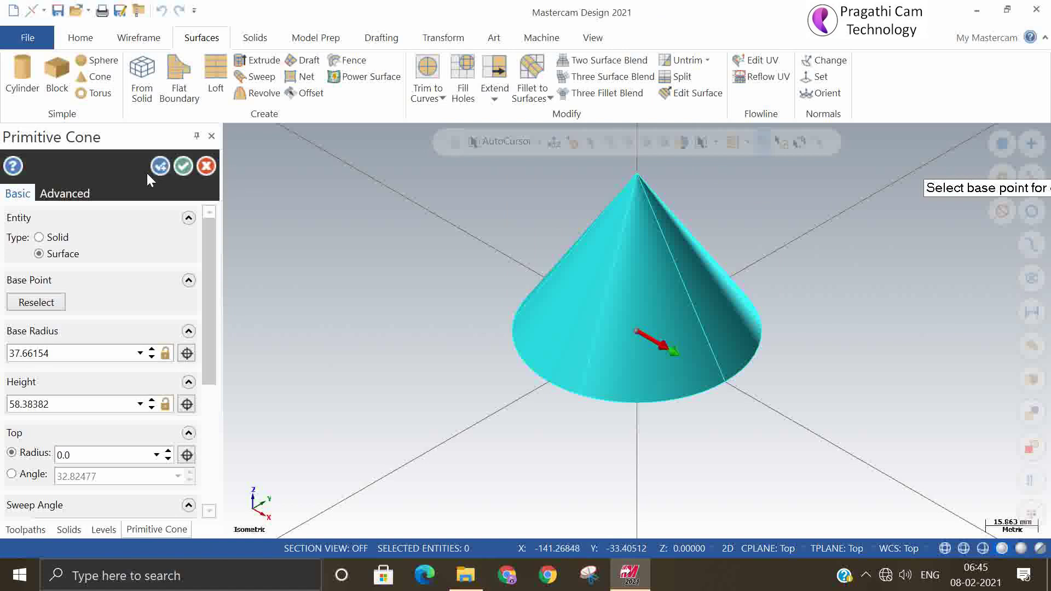
pyautogui.click(181, 168)
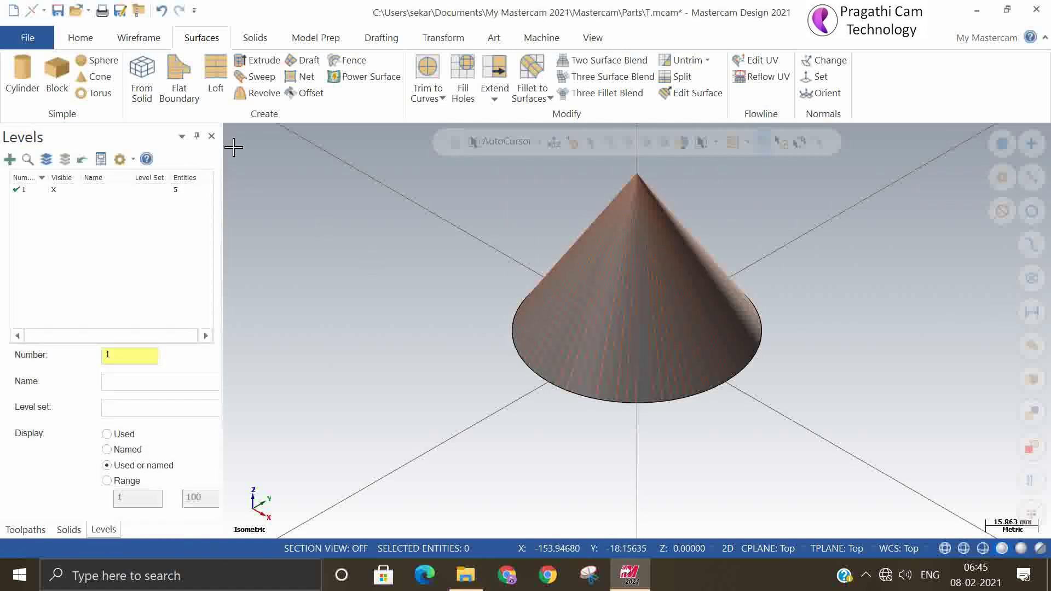
# Step: Try to undo the cone's creation, and dismiss the crash report and Task Manager
pyautogui.click(163, 12)
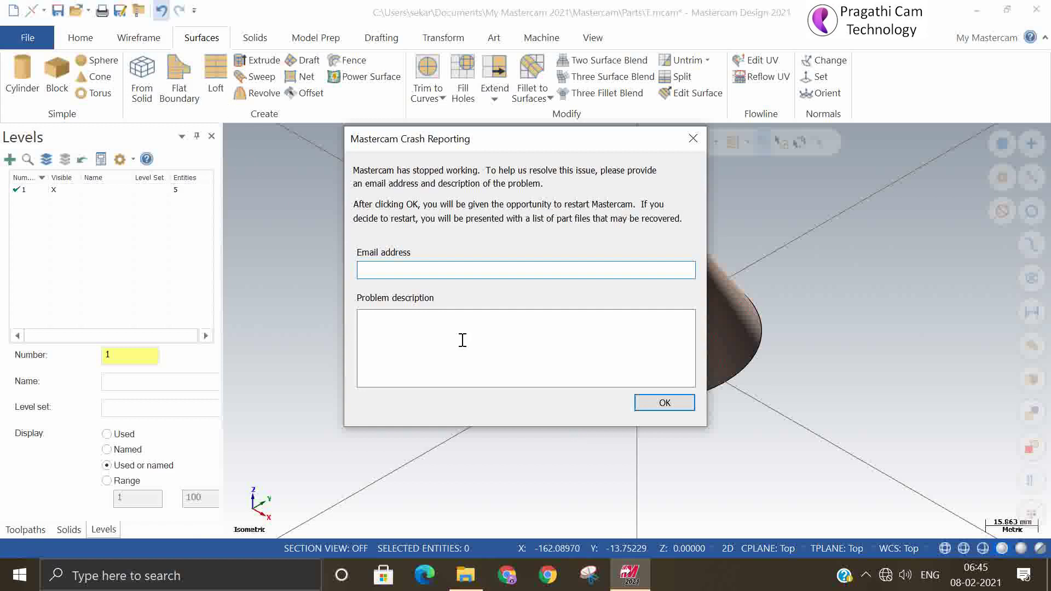
pyautogui.click(646, 403)
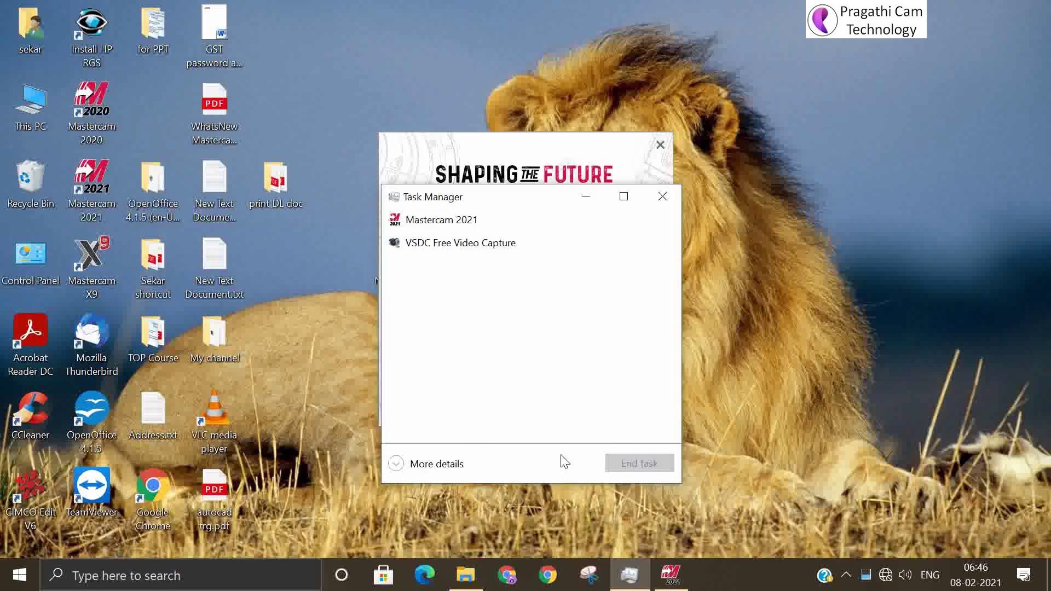
pyautogui.click(597, 153)
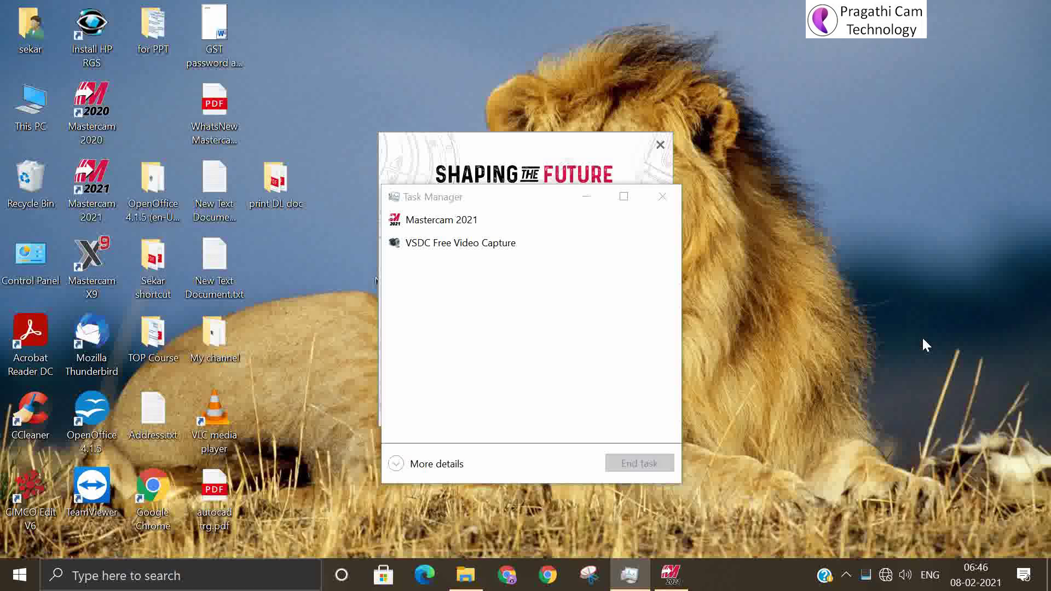
pyautogui.click(662, 197)
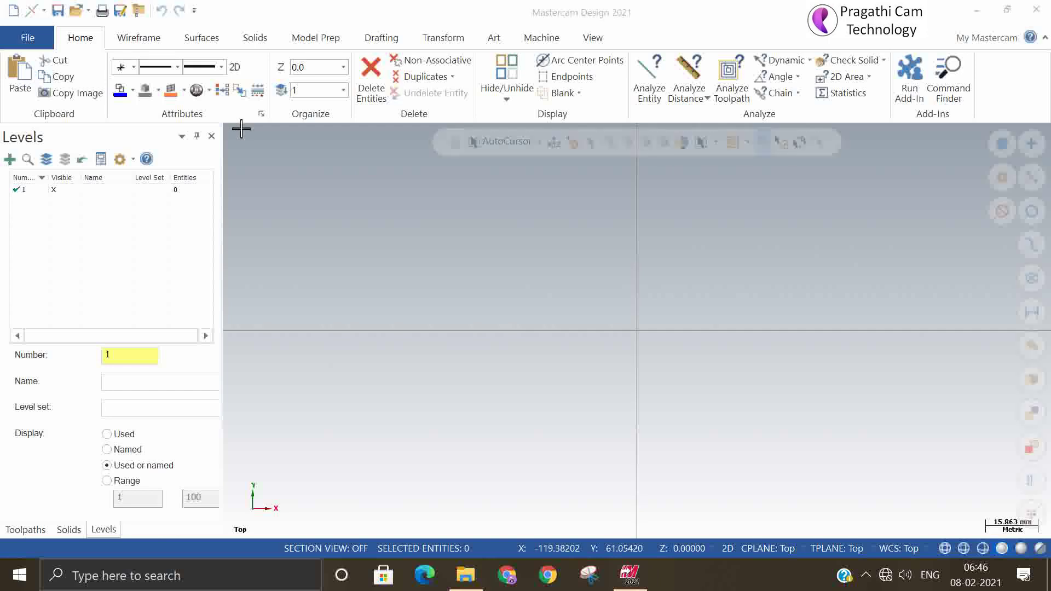
# Step: Create a surface torus centred on the origin with about 45.9 mm major radius and 14.1 mm minor radius
pyautogui.click(201, 38)
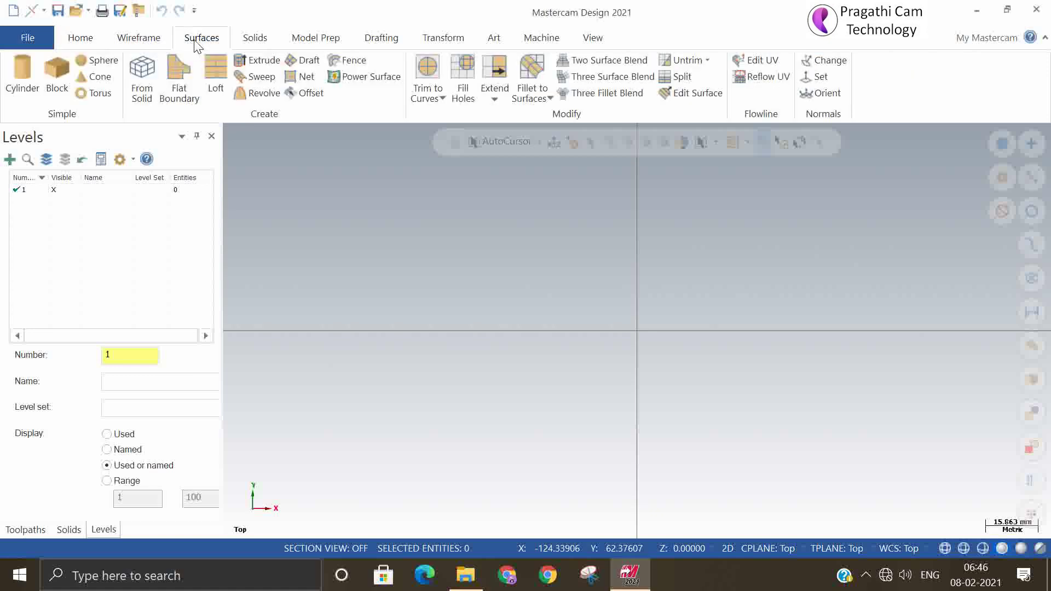
pyautogui.click(110, 98)
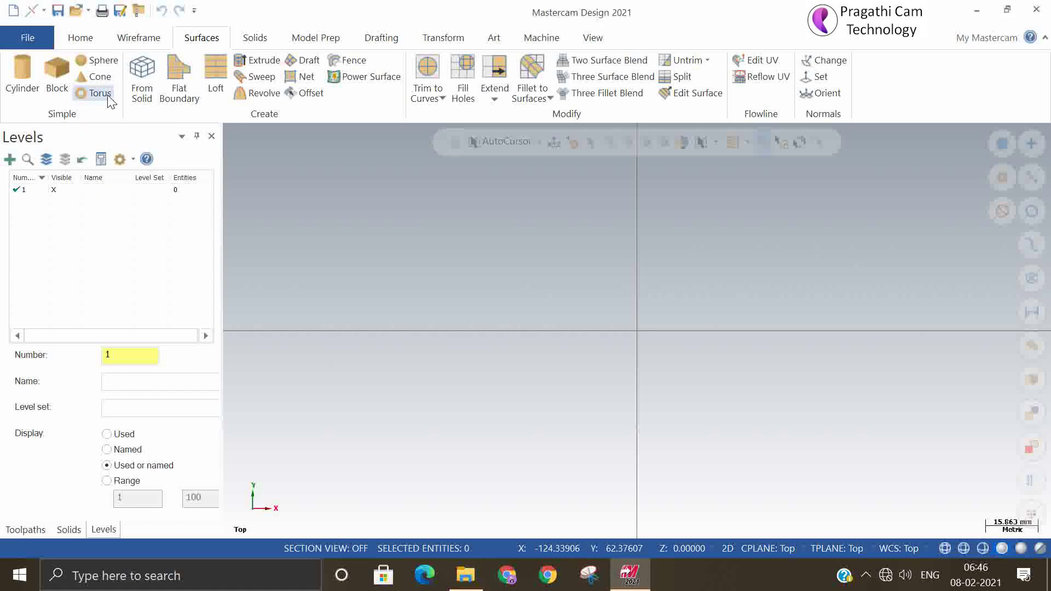
pyautogui.rightClick(543, 279)
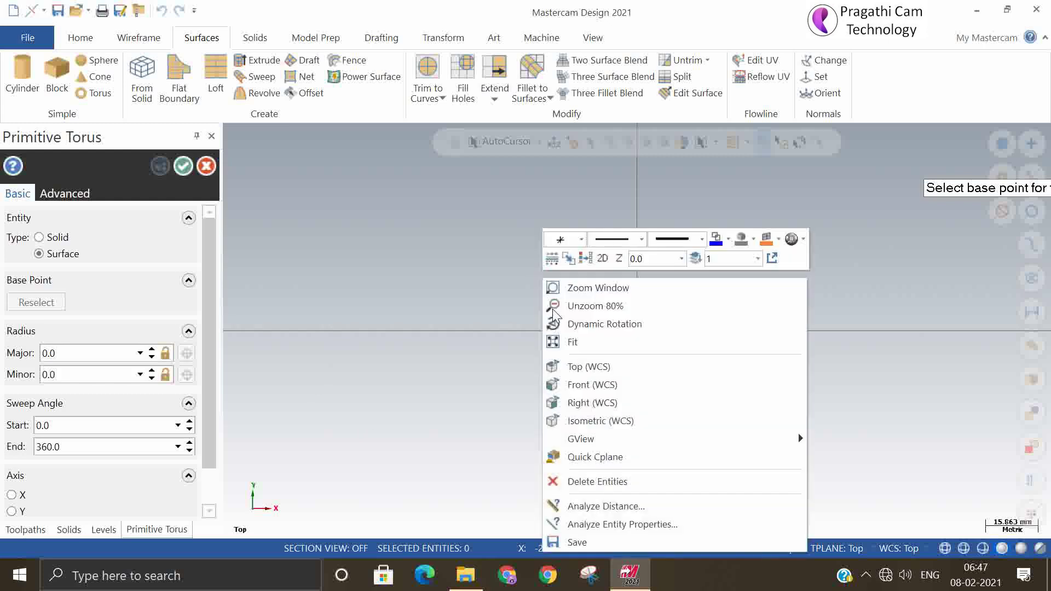
pyautogui.click(592, 420)
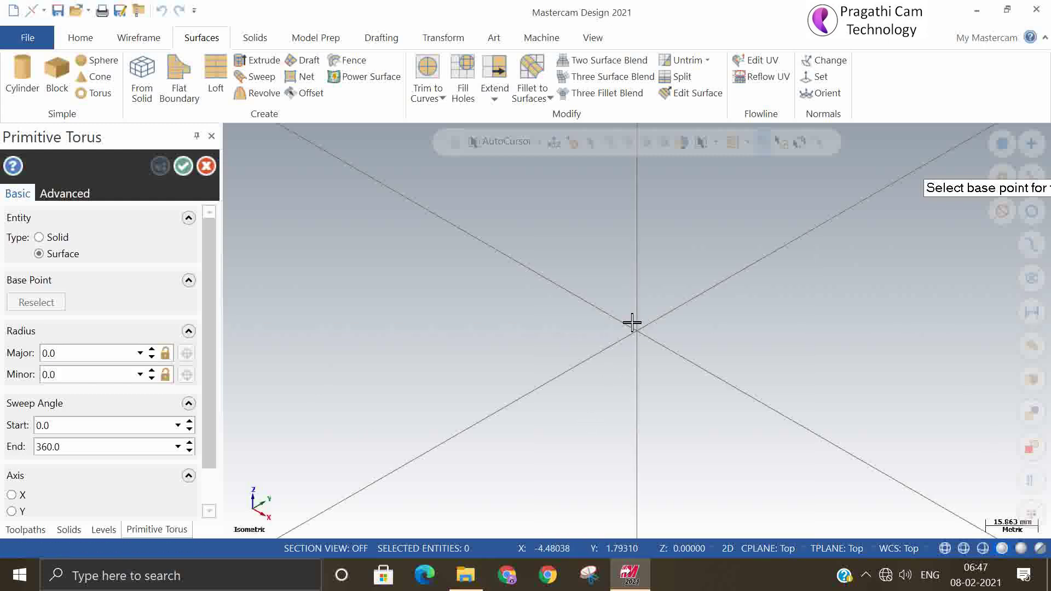
pyautogui.click(637, 331)
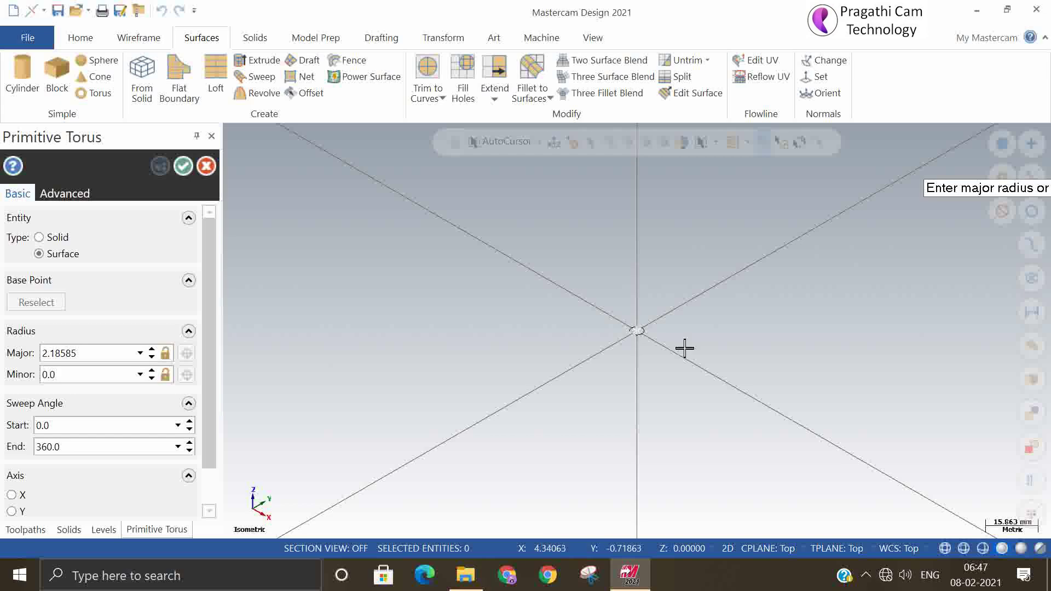
pyautogui.click(774, 370)
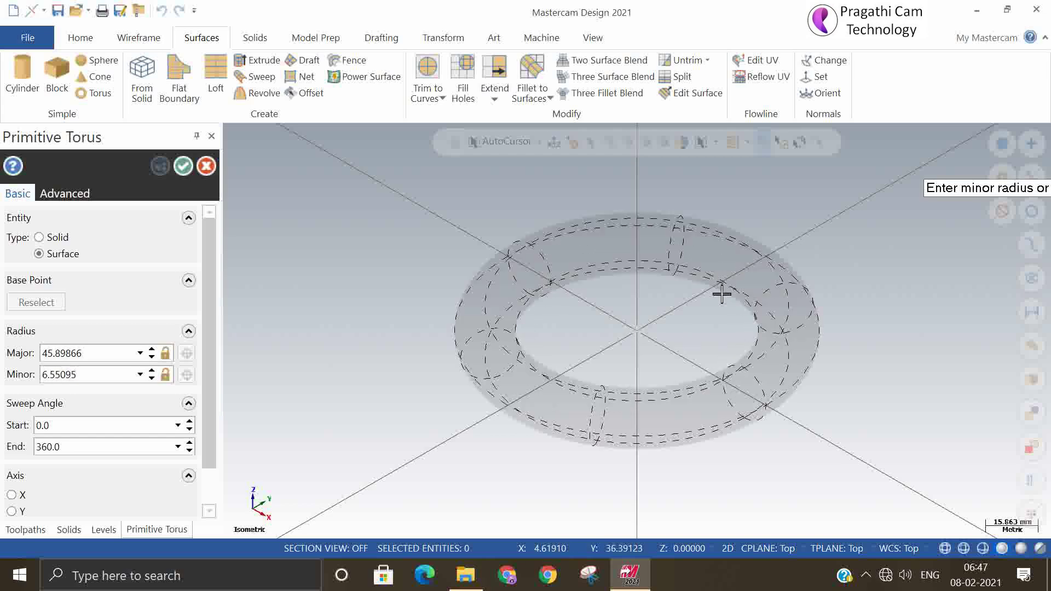
pyautogui.click(734, 307)
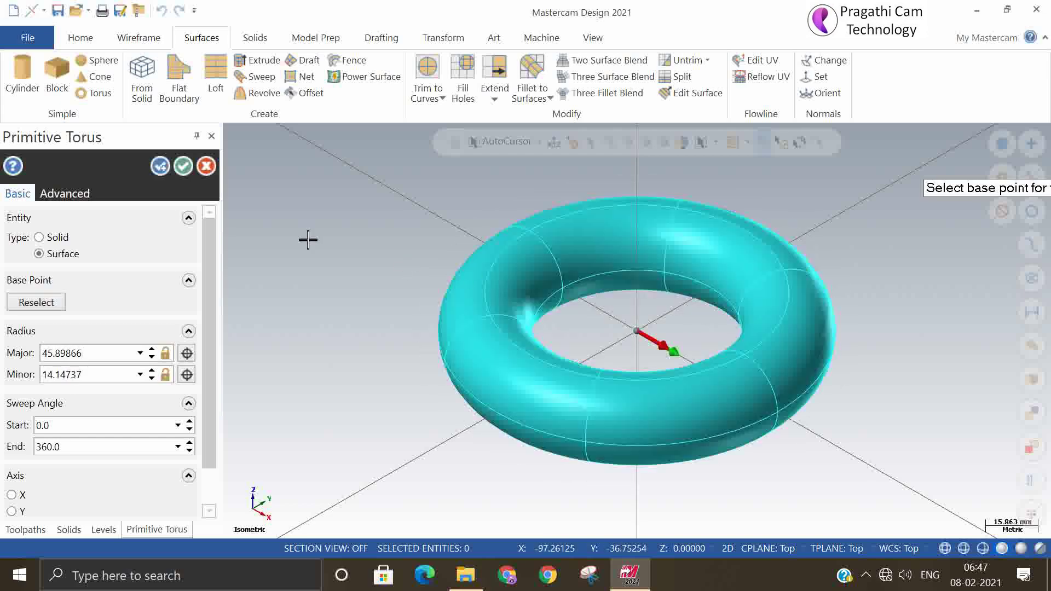
pyautogui.click(185, 164)
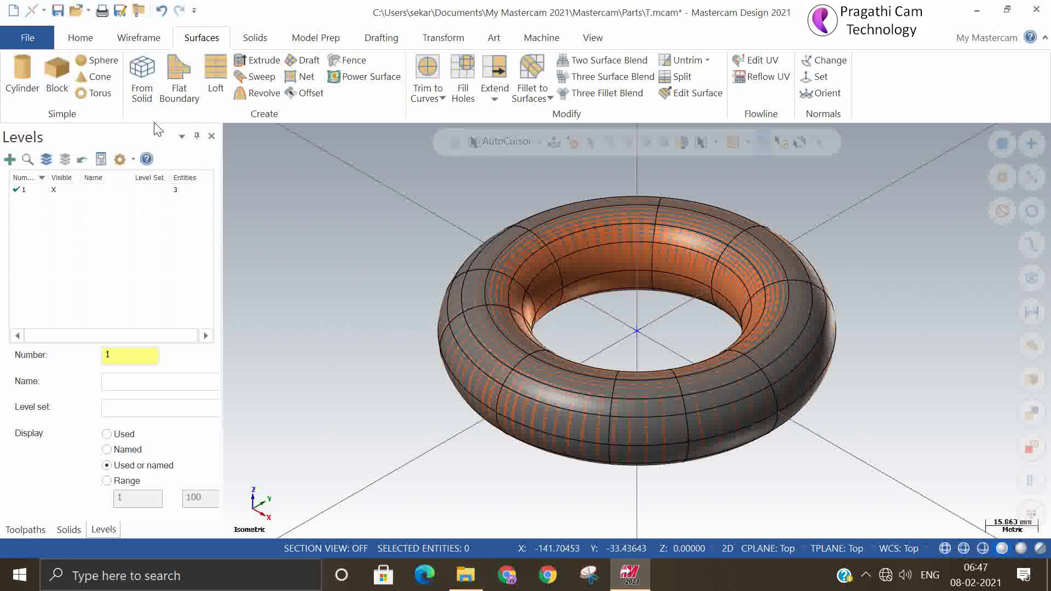
# Step: Start a new part without saving and create a solid block from the origin, about 74.3 mm long, 79.8 mm wide and 69.1 mm high
pyautogui.click(13, 10)
pyautogui.click(573, 316)
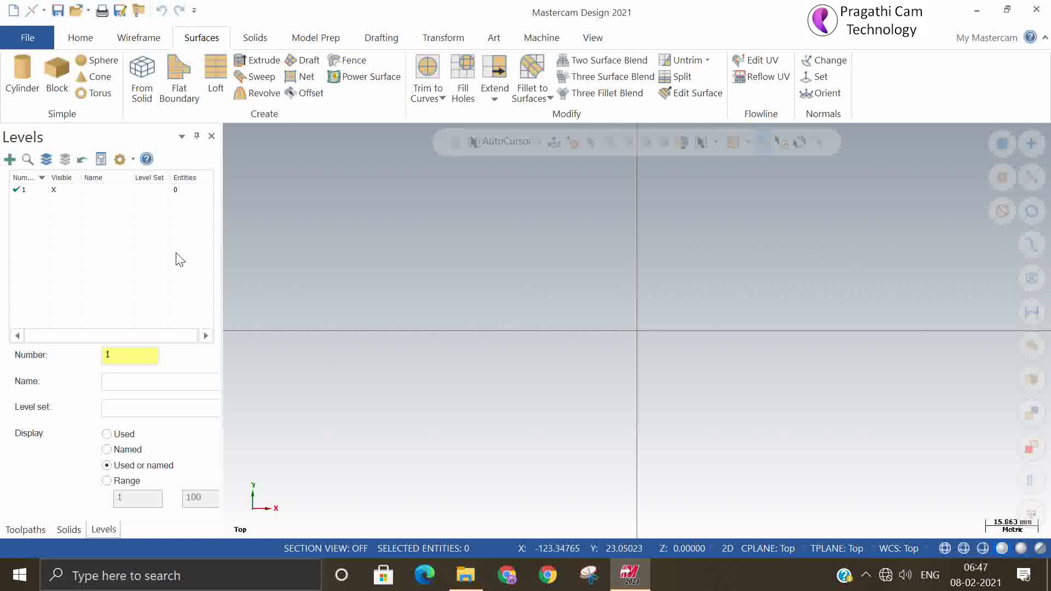
pyautogui.click(267, 43)
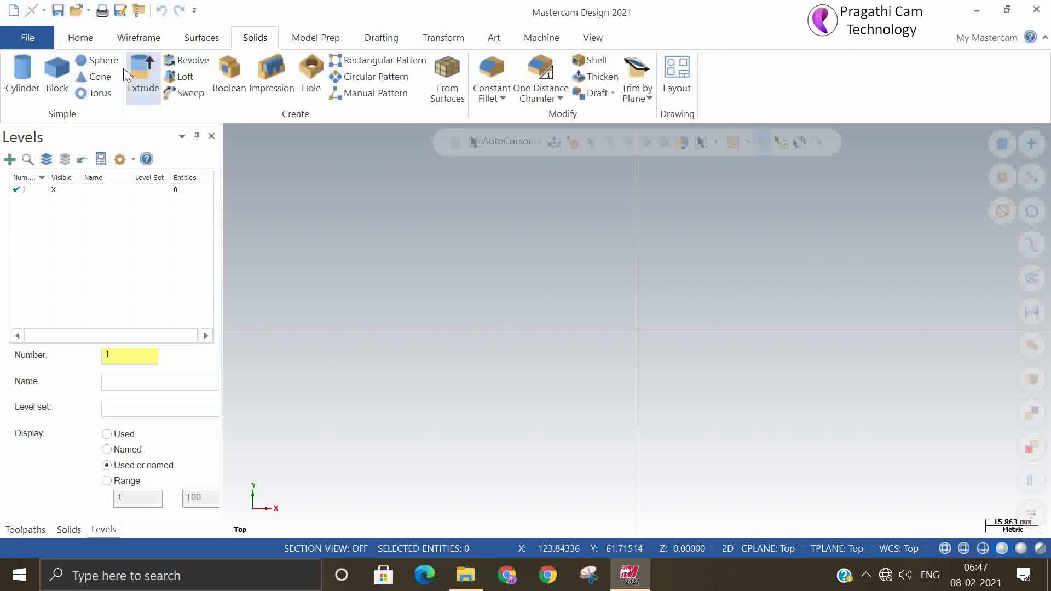
pyautogui.click(64, 76)
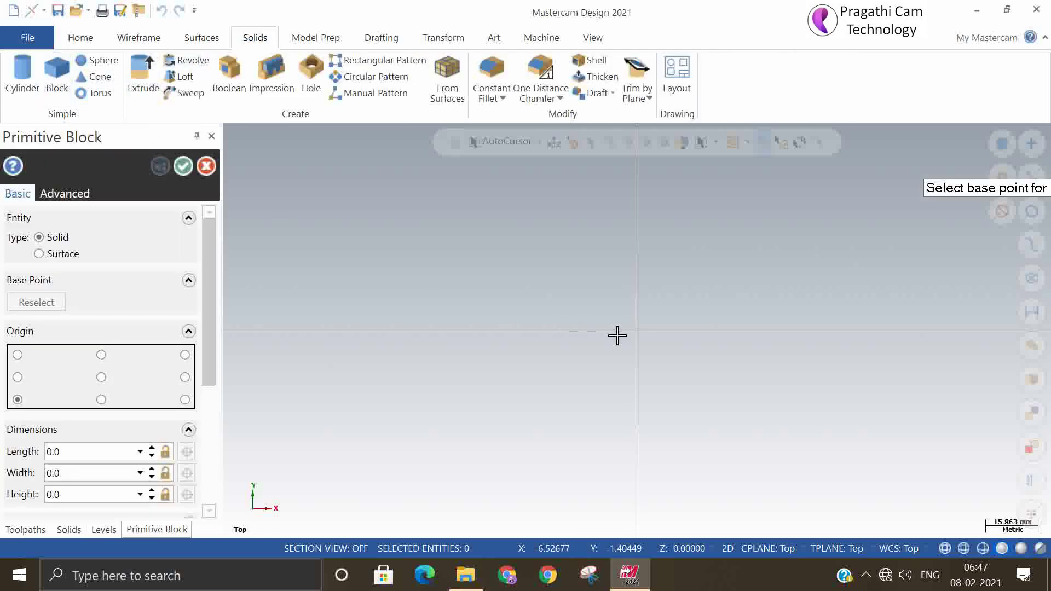
pyautogui.click(635, 334)
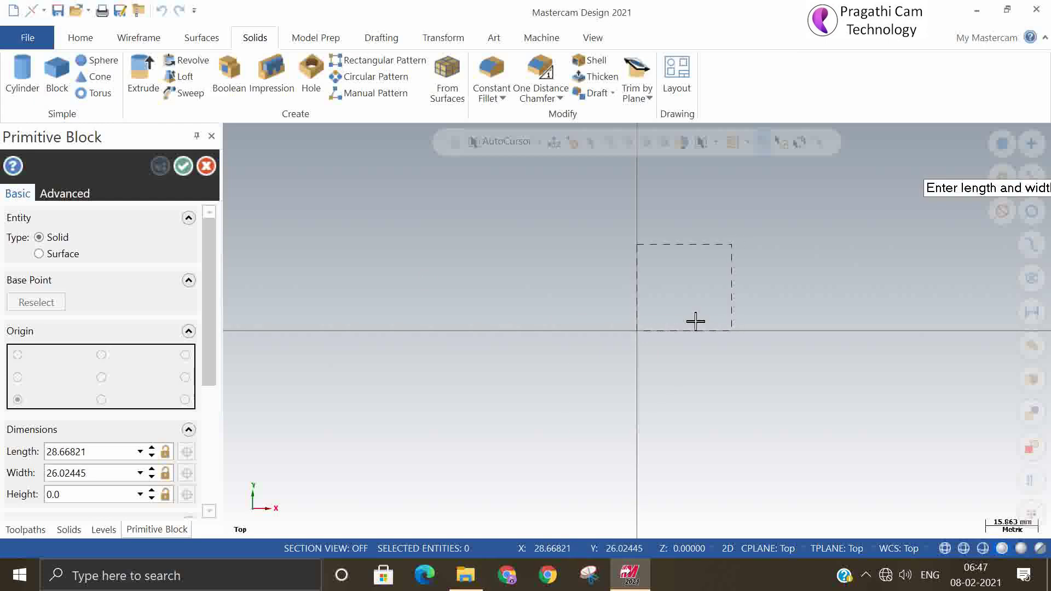
pyautogui.scroll(-2, 569, 405)
pyautogui.rightClick(579, 387)
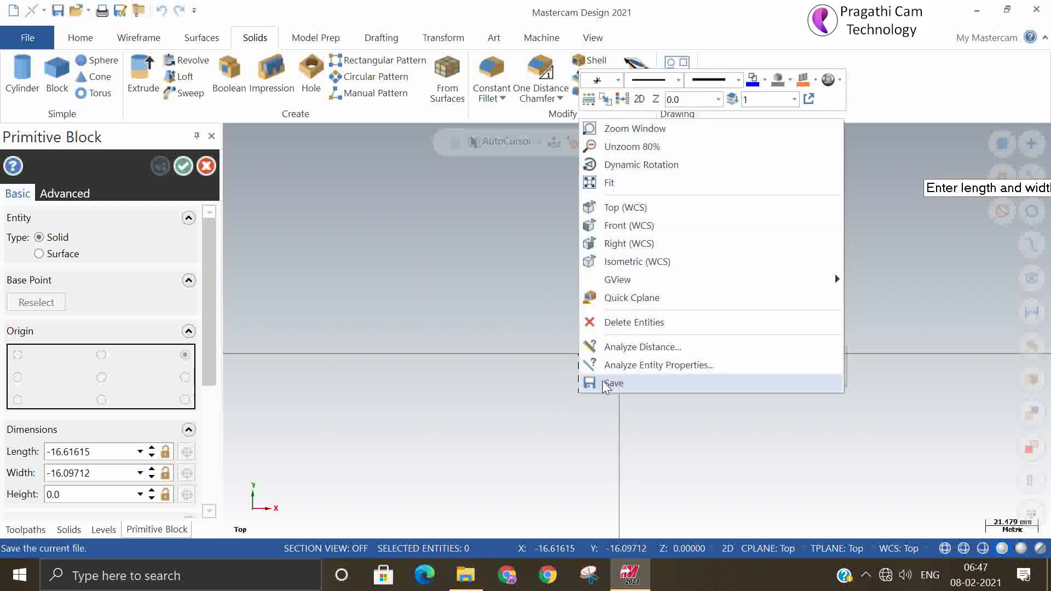
pyautogui.click(640, 262)
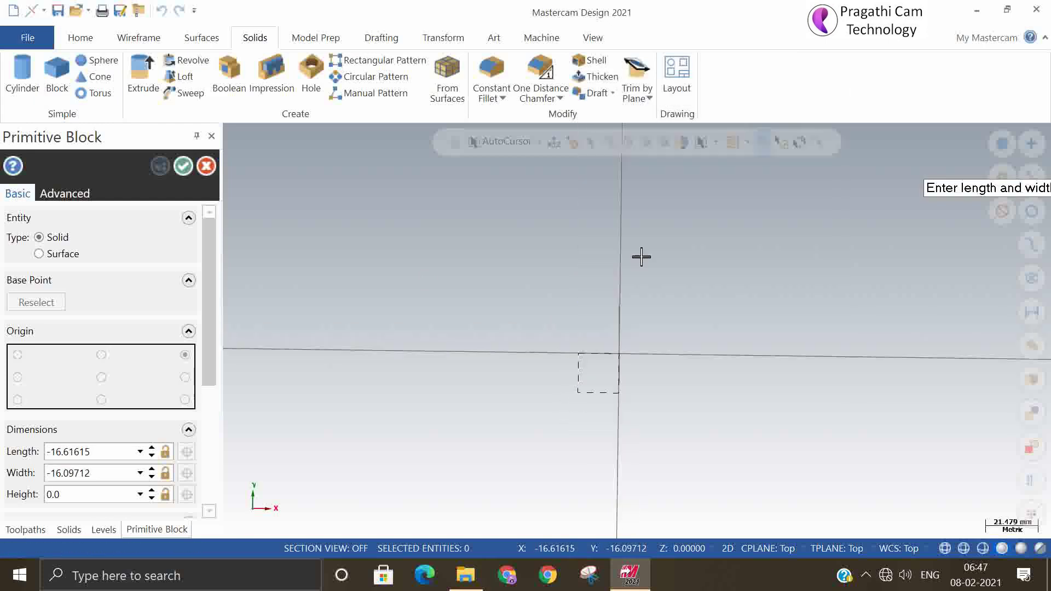
pyautogui.click(885, 348)
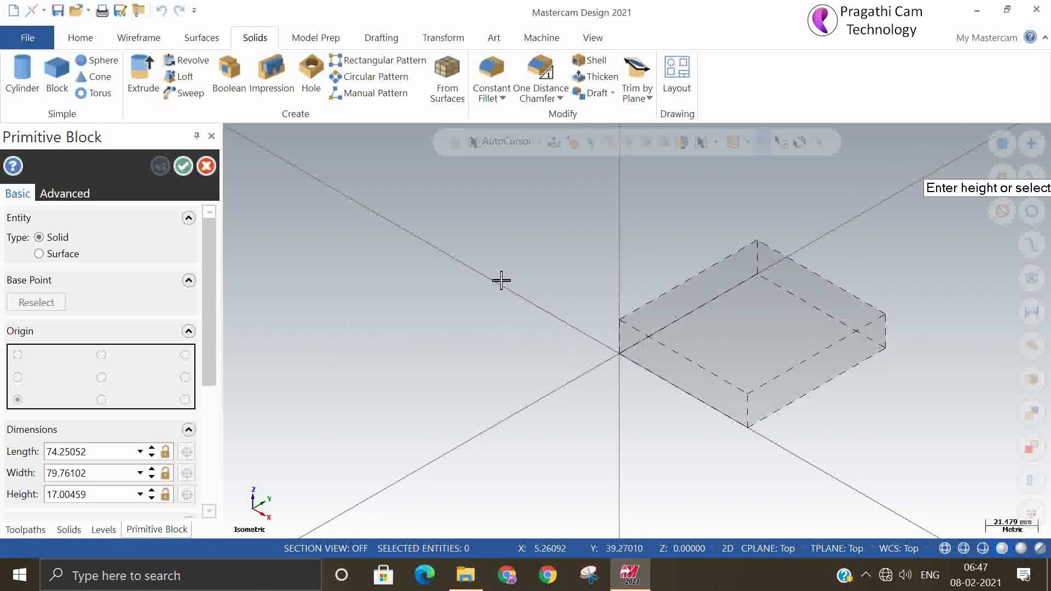
pyautogui.click(514, 216)
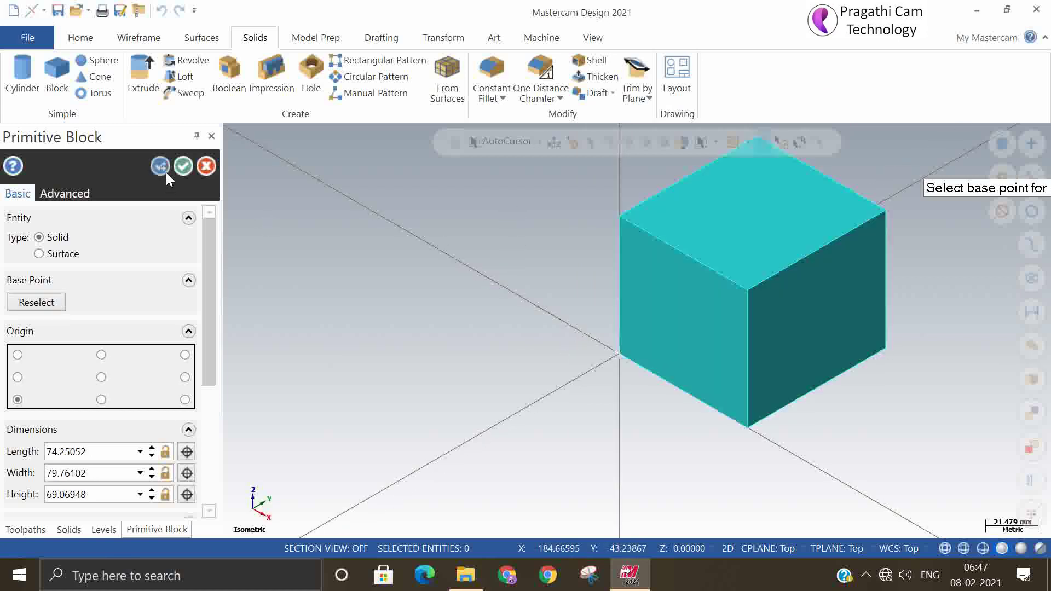
pyautogui.click(184, 166)
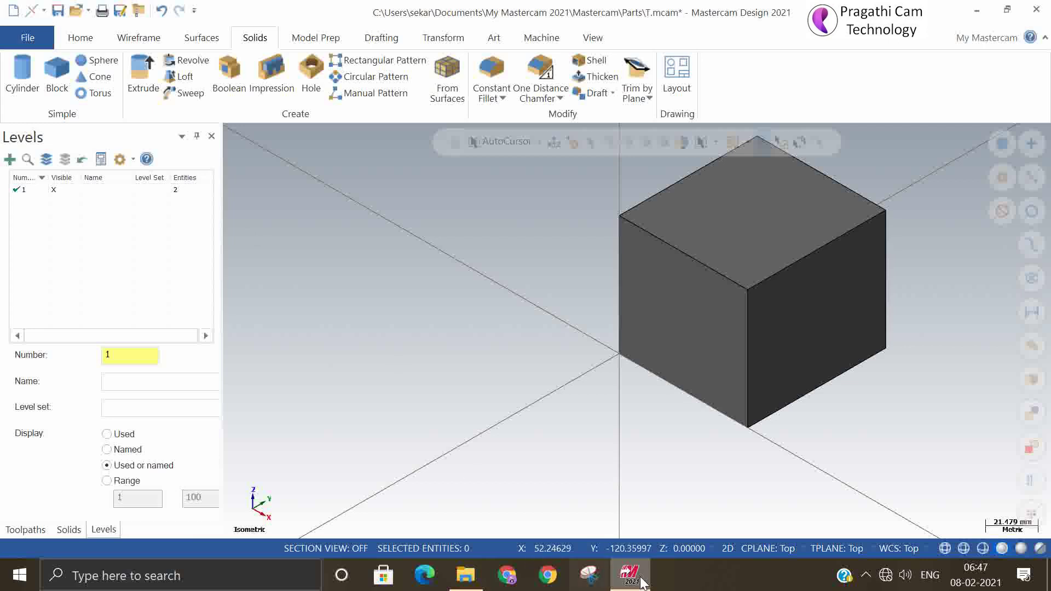
# Step: Set the construction plane to Front and draw a centre-point circle of about 17.2 mm radius on the block's front face
pyautogui.click(764, 549)
pyautogui.click(777, 410)
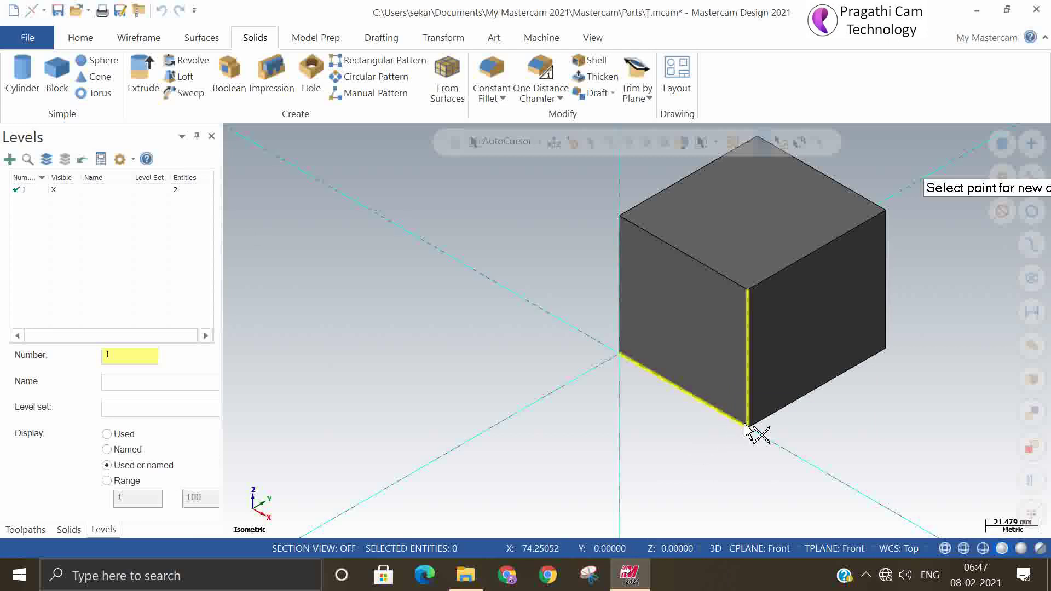
pyautogui.click(138, 38)
pyautogui.click(259, 76)
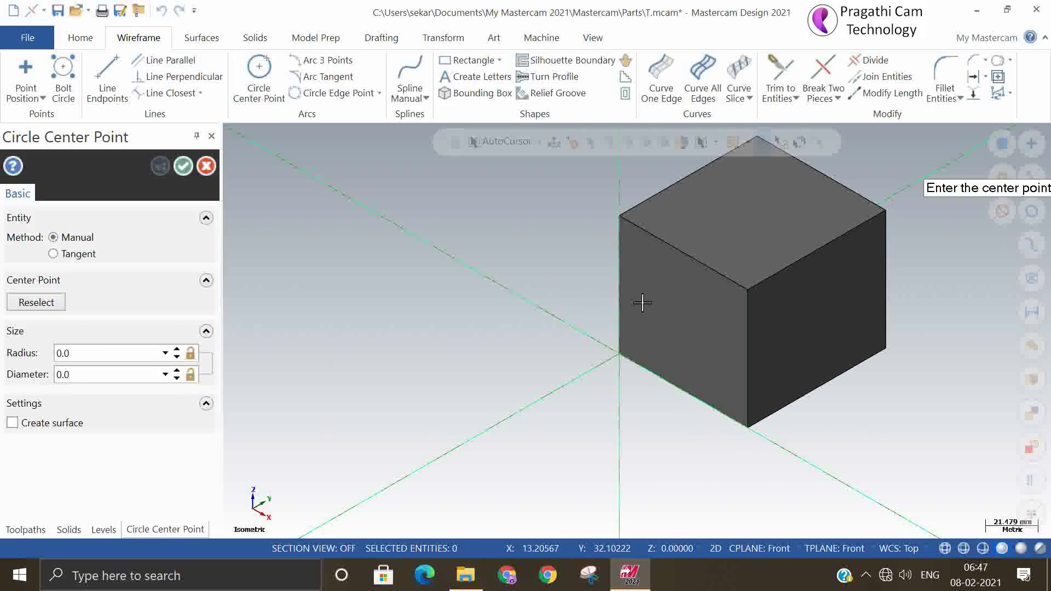
pyautogui.click(667, 315)
pyautogui.click(696, 343)
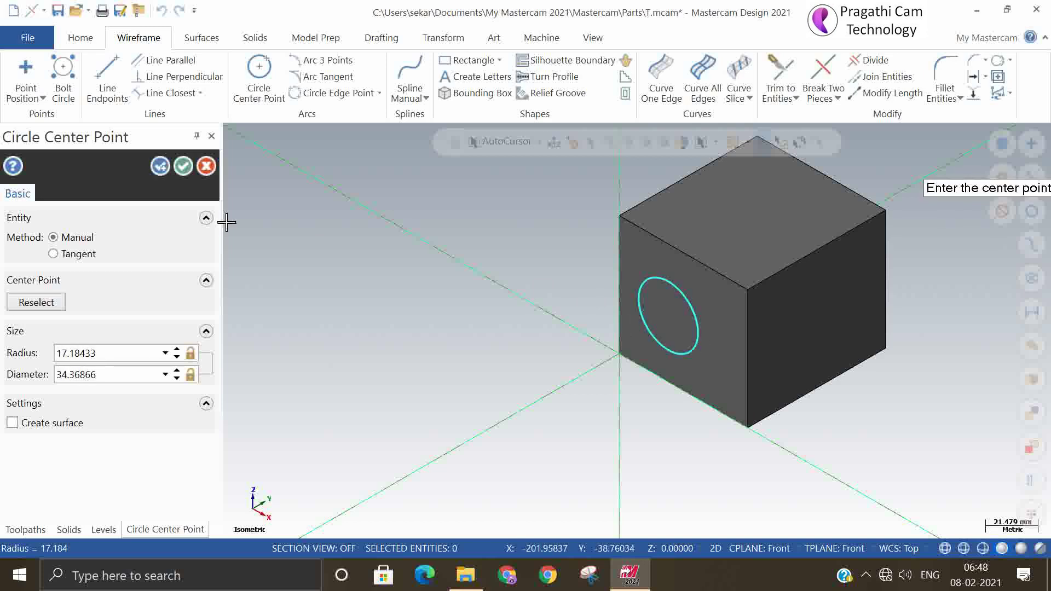
pyautogui.click(182, 166)
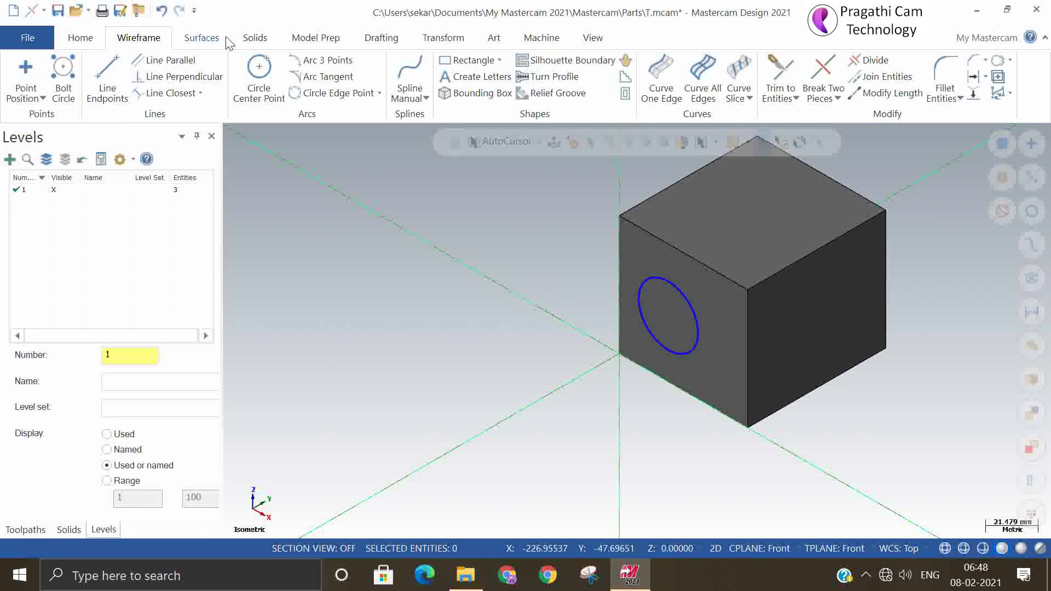
# Step: Extrude the circle as a cut body, directed into the block and running through all
pyautogui.click(253, 39)
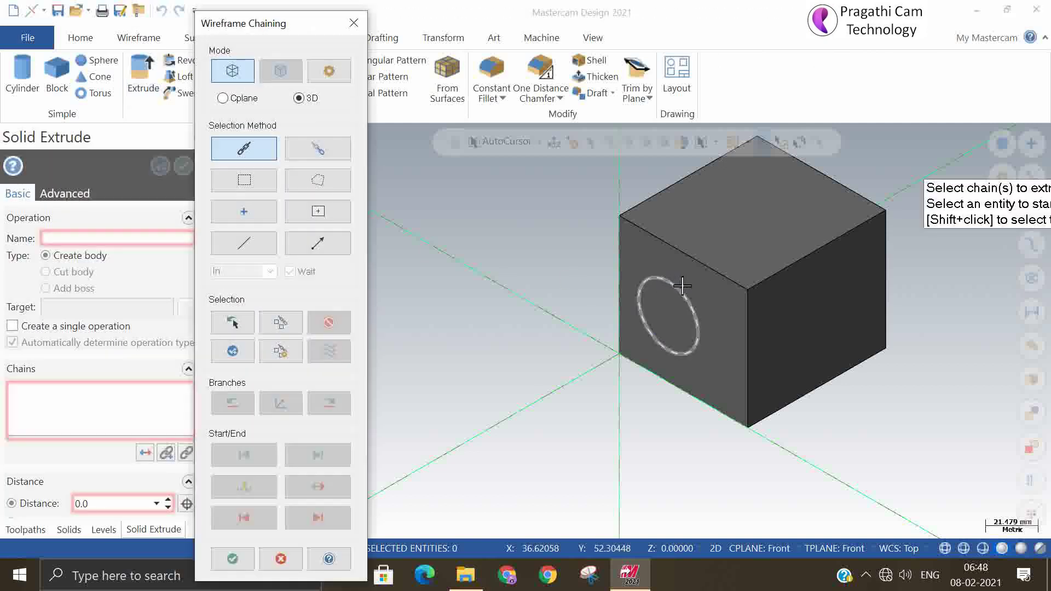
pyautogui.click(661, 289)
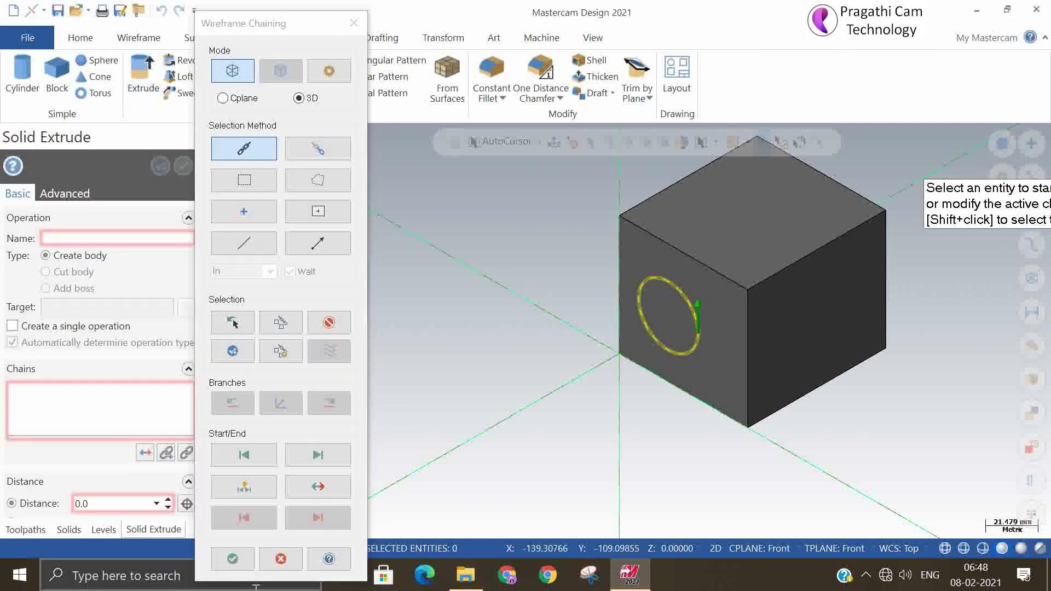
pyautogui.click(232, 559)
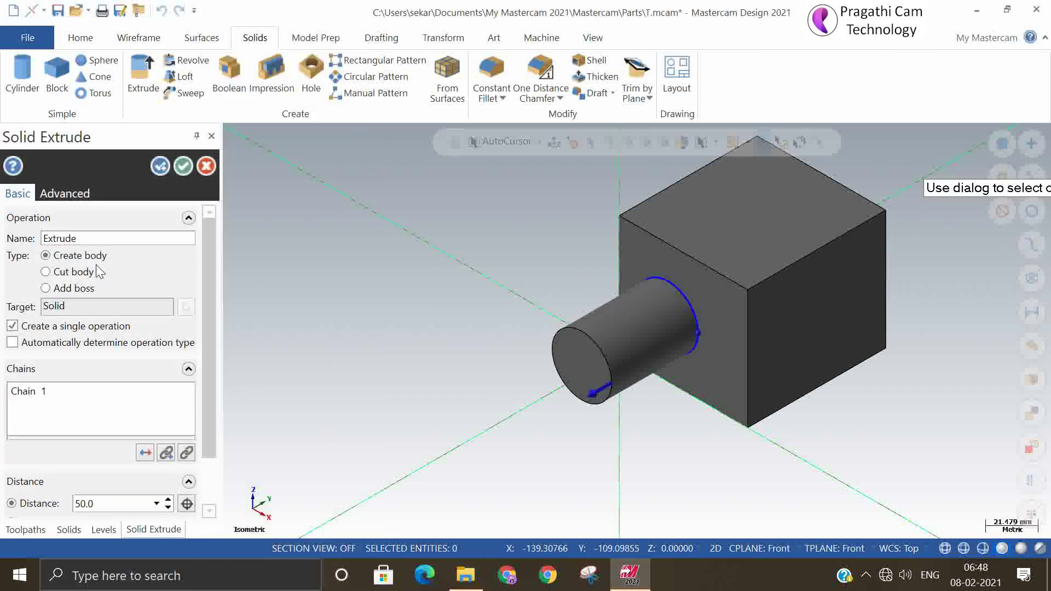
pyautogui.click(83, 271)
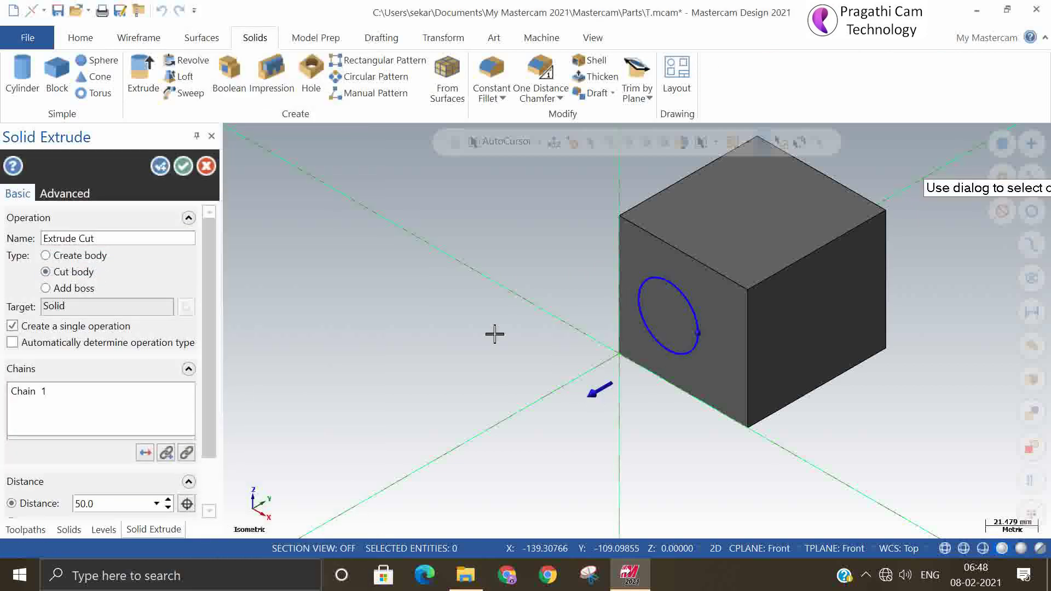
pyautogui.click(695, 350)
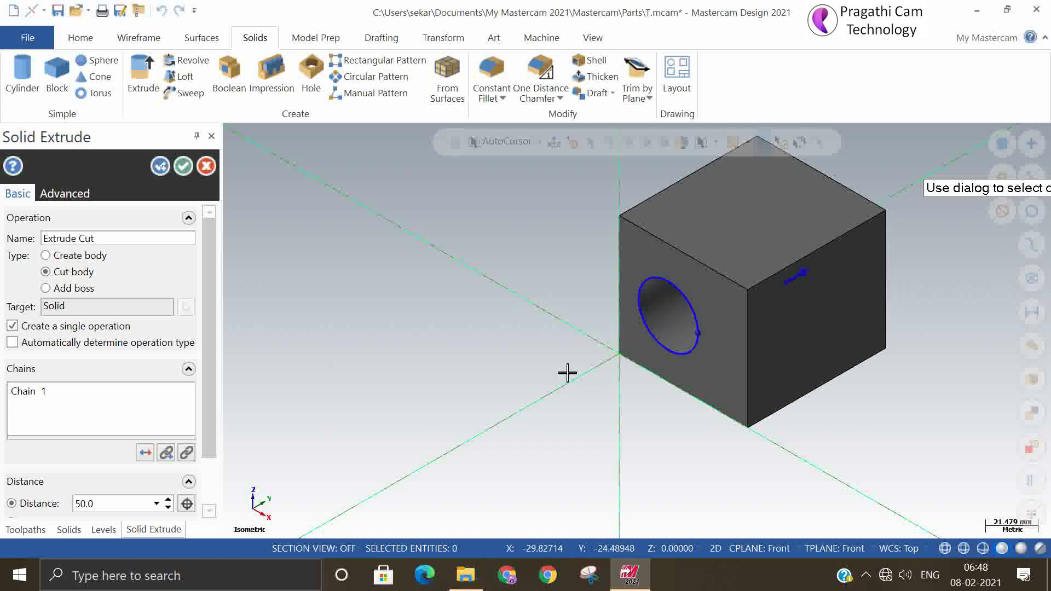
pyautogui.moveTo(544, 411)
pyautogui.mouseDown(button='middle')
pyautogui.moveTo(611, 359)
pyautogui.moveTo(625, 394)
pyautogui.moveTo(548, 394)
pyautogui.mouseUp(button='middle')
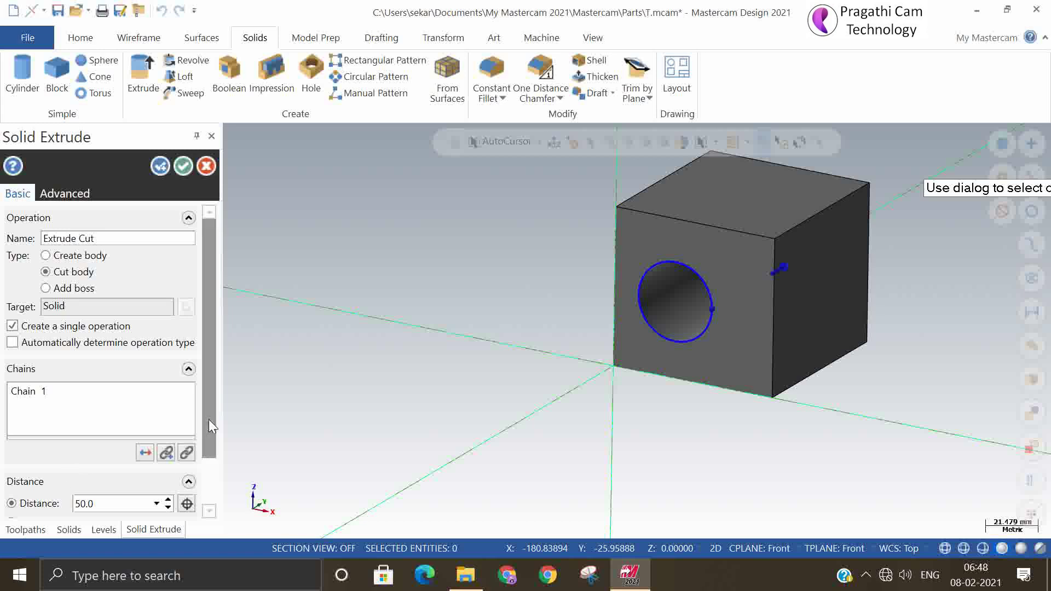
pyautogui.moveTo(209, 419); pyautogui.dragTo(204, 475)
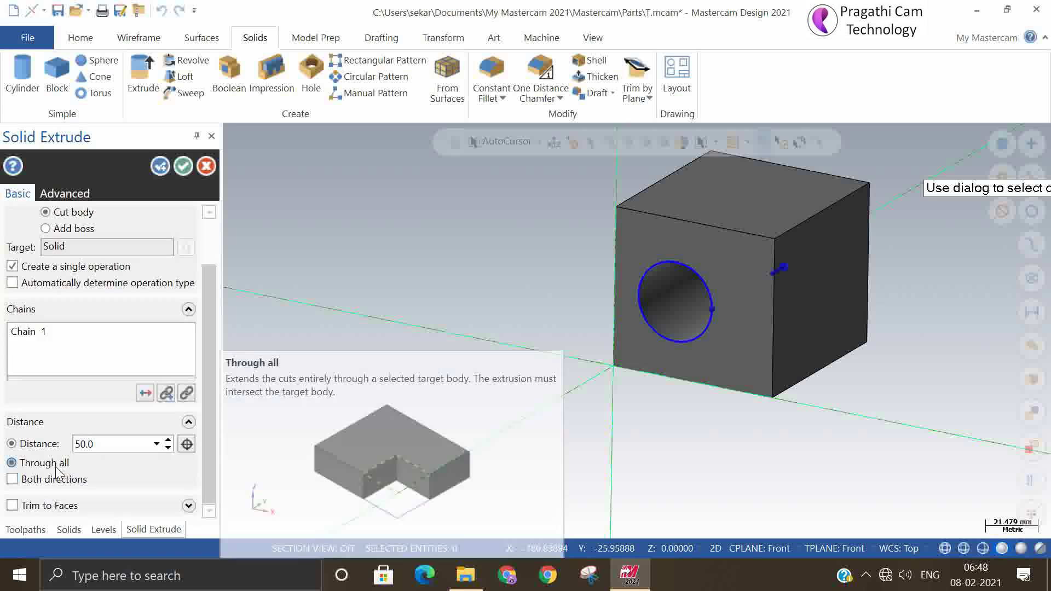
pyautogui.click(44, 464)
pyautogui.click(184, 164)
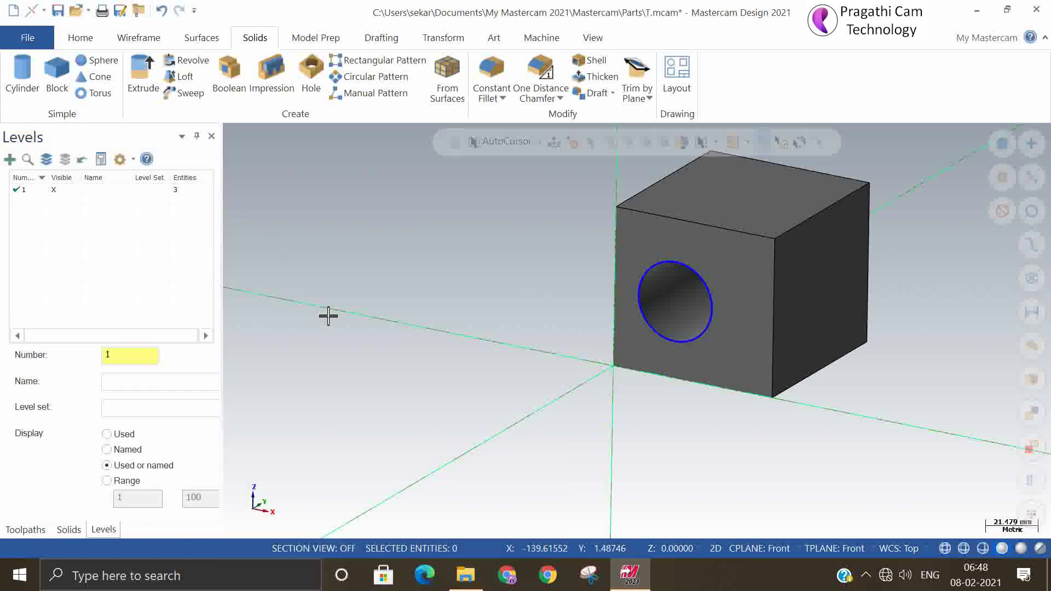
# Step: Restore the isometric view and set the construction plane back to Top
pyautogui.moveTo(637, 331); pyautogui.dragTo(502, 380, button='middle')
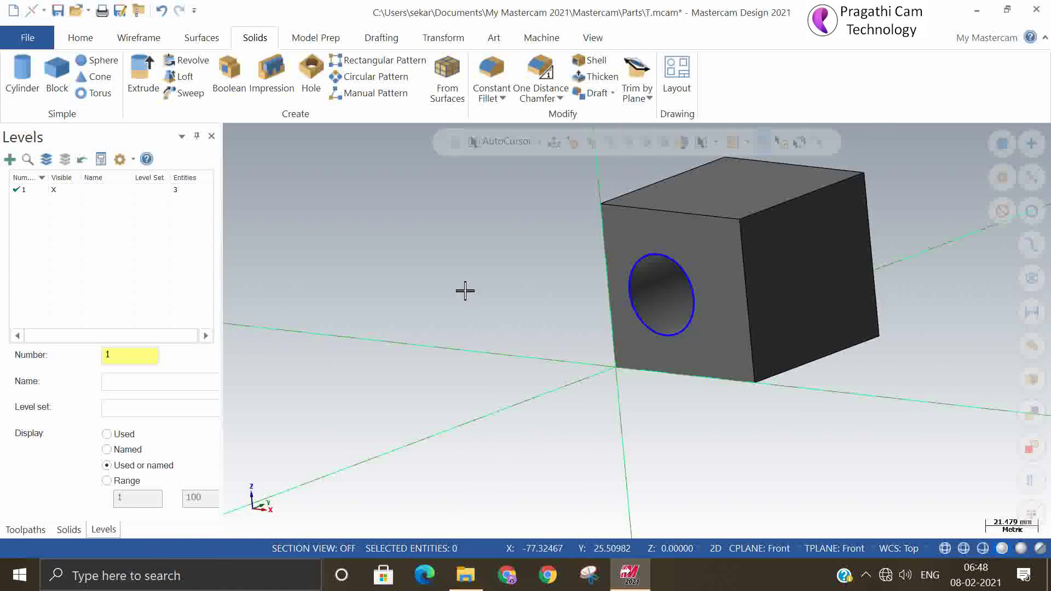
pyautogui.rightClick(464, 291)
pyautogui.click(513, 198)
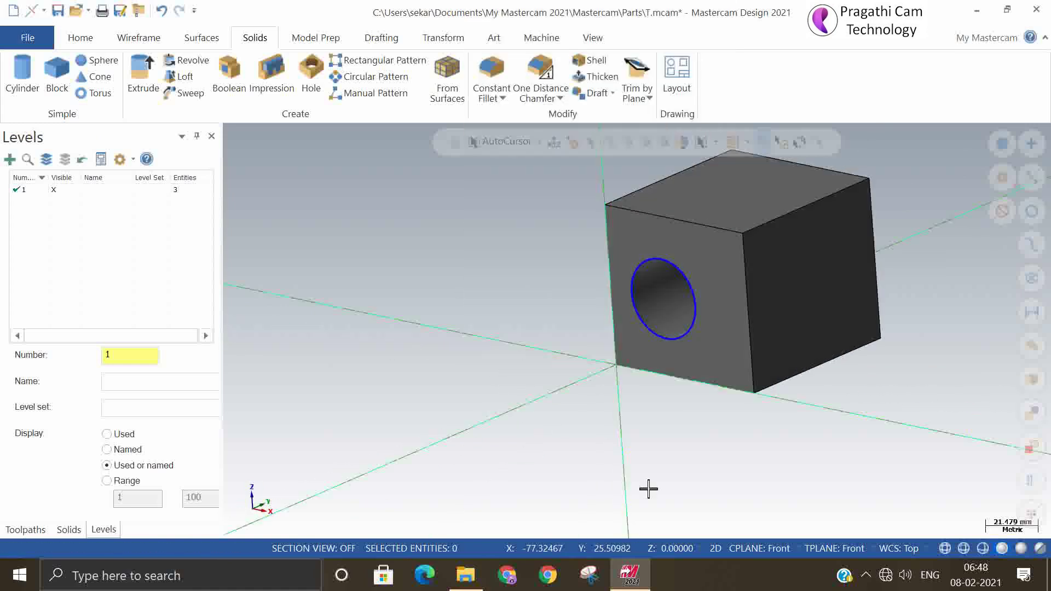
pyautogui.click(737, 548)
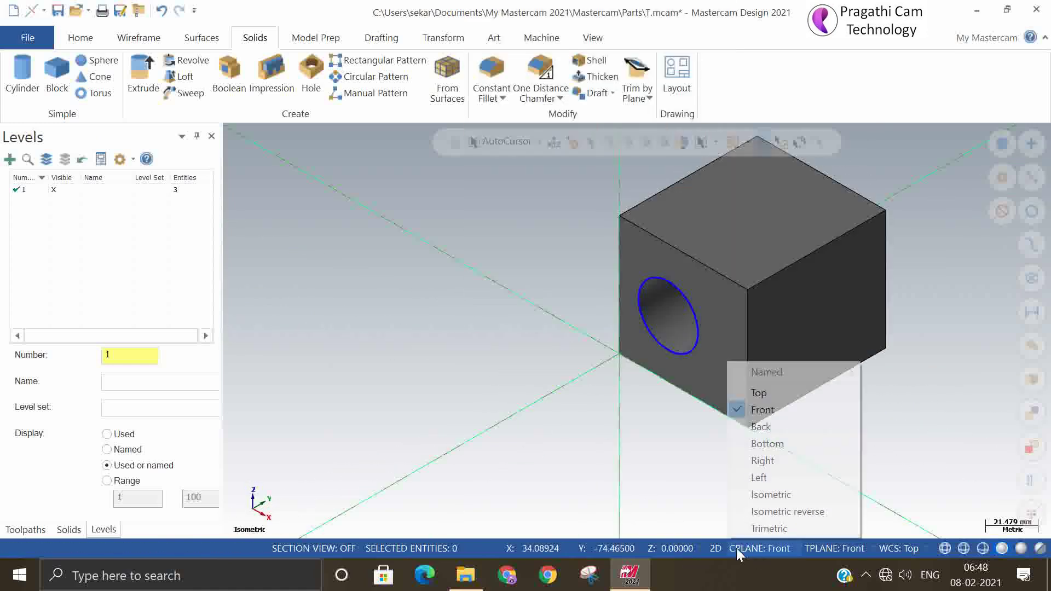
pyautogui.click(769, 494)
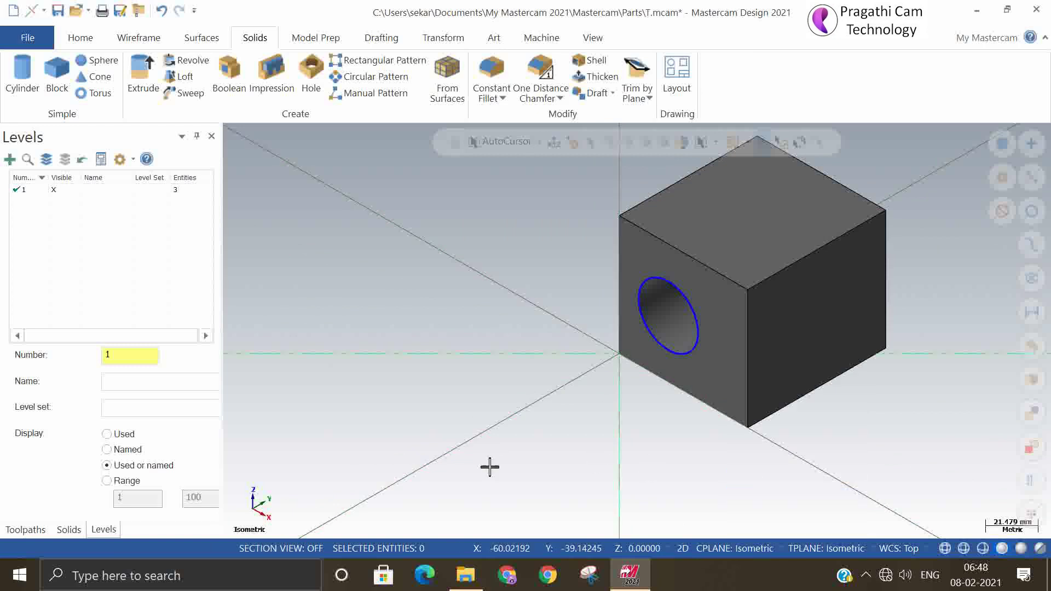
pyautogui.click(708, 548)
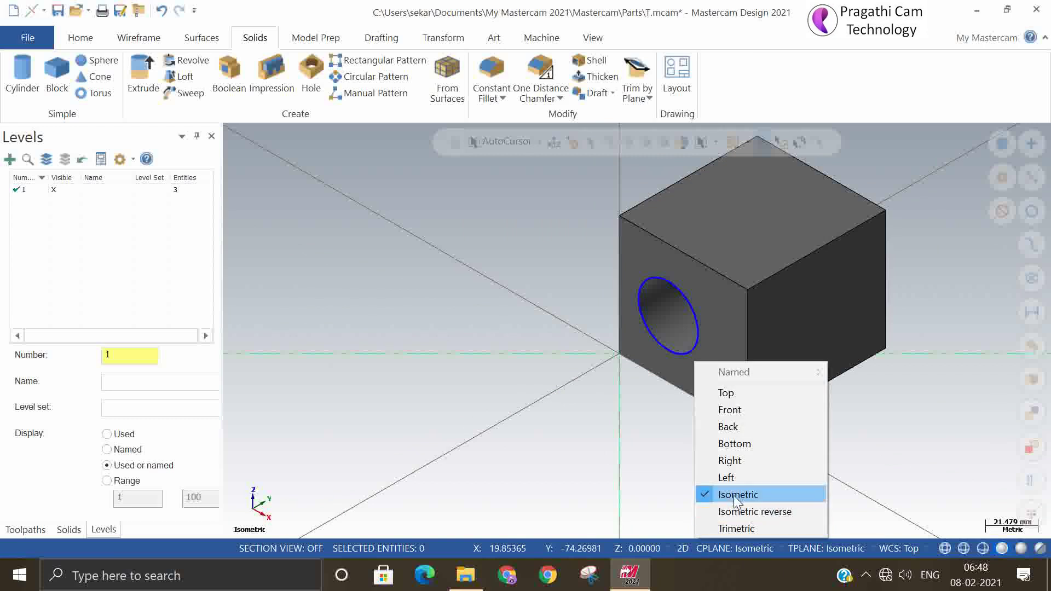
pyautogui.click(737, 393)
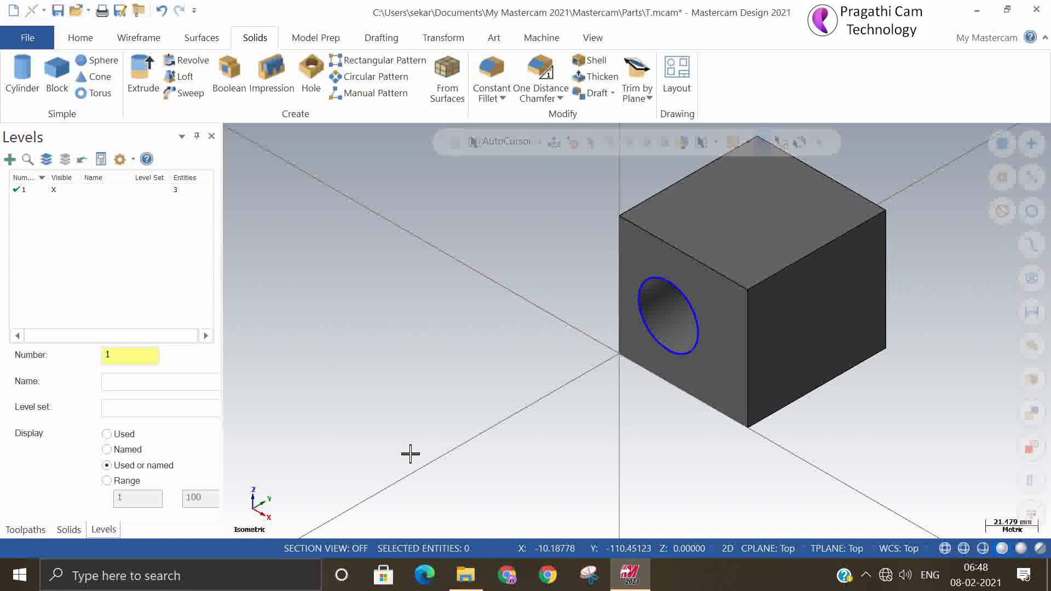
# Step: Analyze the block with the hole to check its entity type and body properties
pyautogui.click(766, 337)
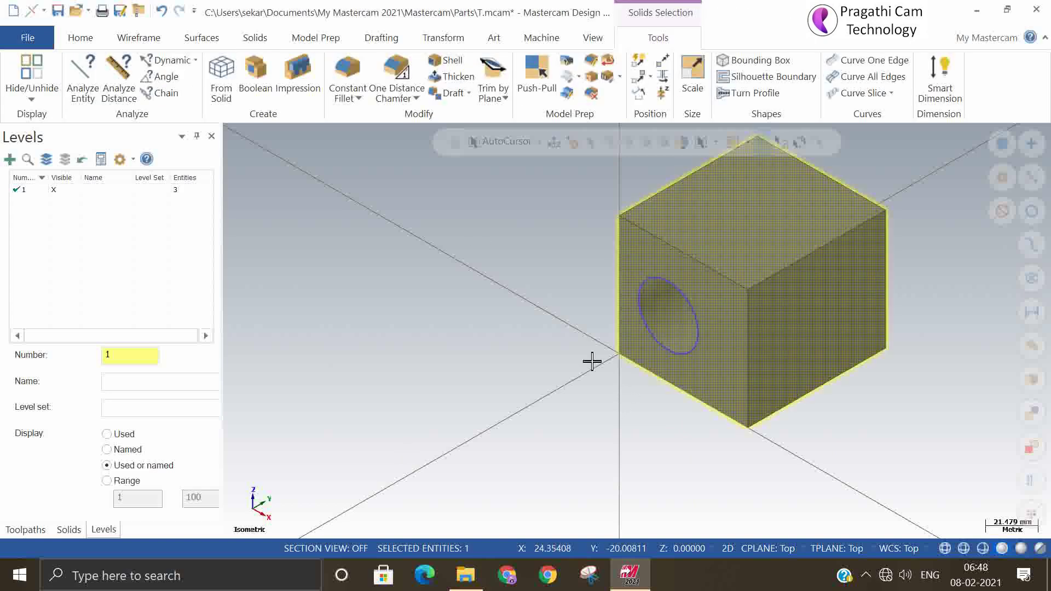
pyautogui.click(82, 37)
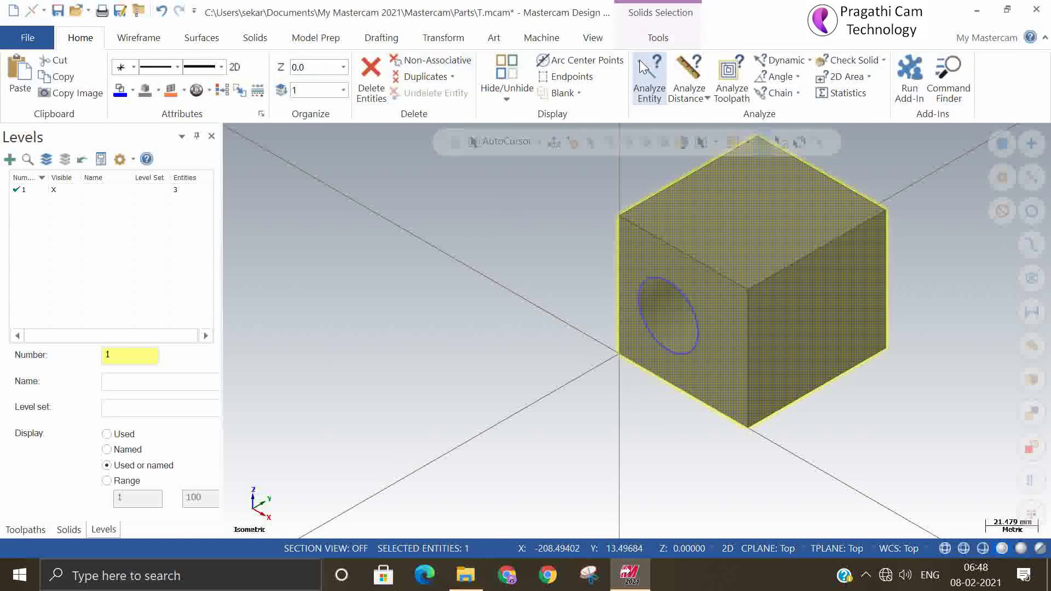
pyautogui.click(648, 81)
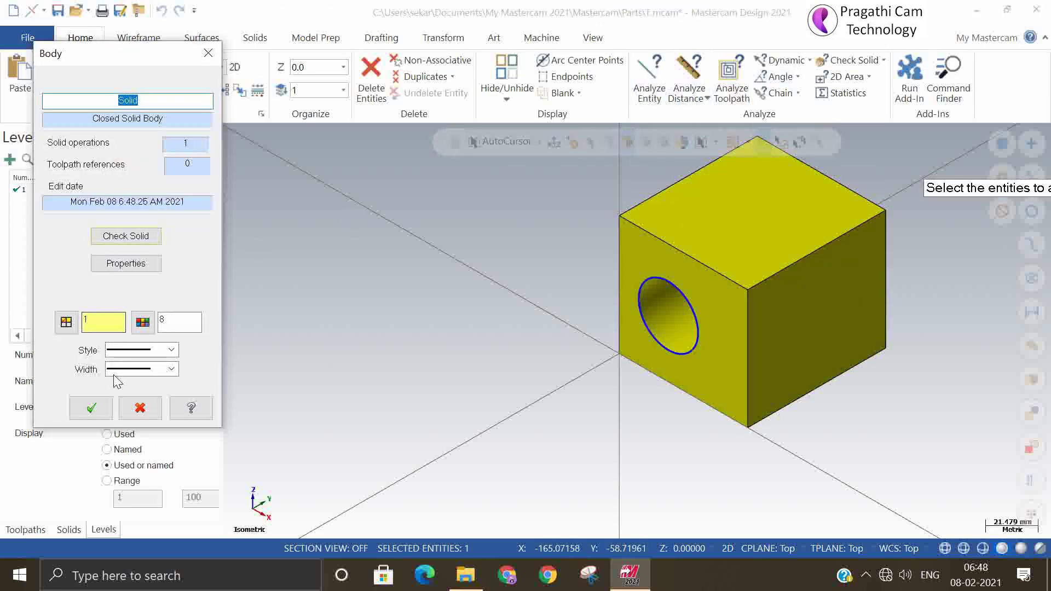
pyautogui.click(92, 408)
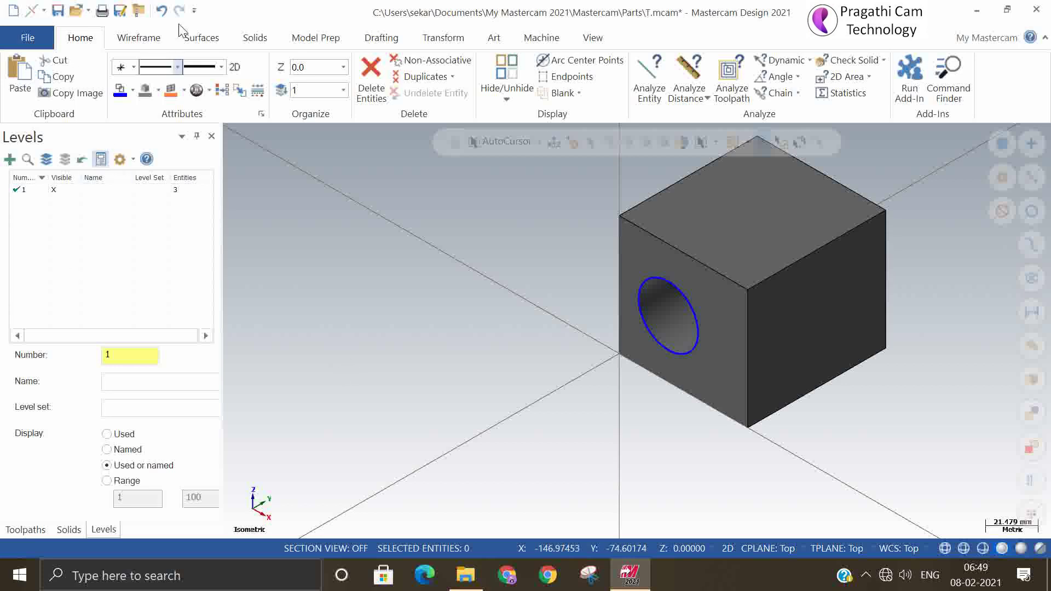
# Step: Try creating surfaces from all faces of the solid block with the original solid kept, and undo the conversion
pyautogui.click(201, 38)
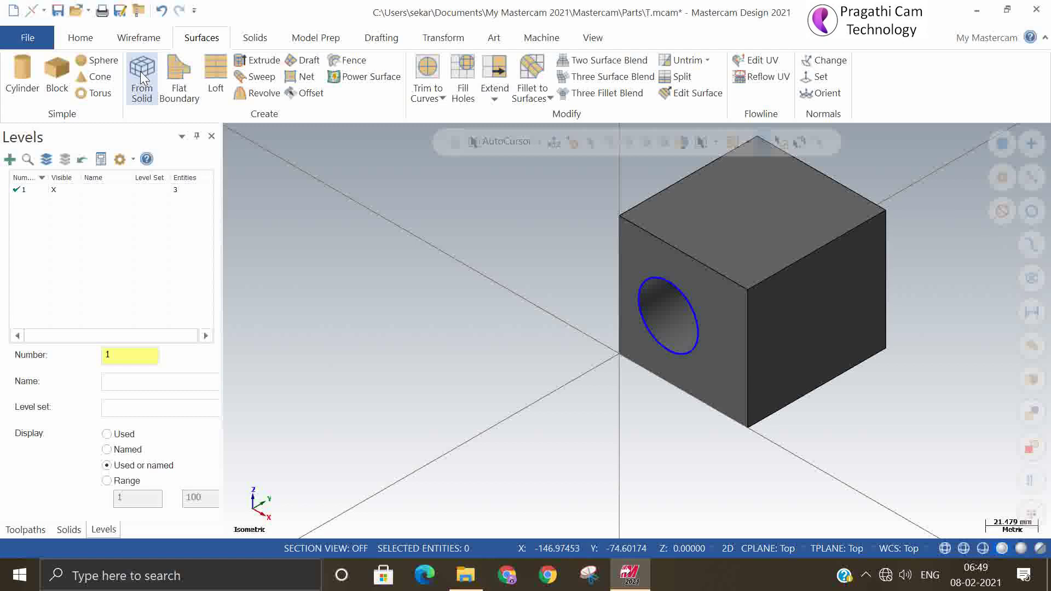
pyautogui.click(265, 43)
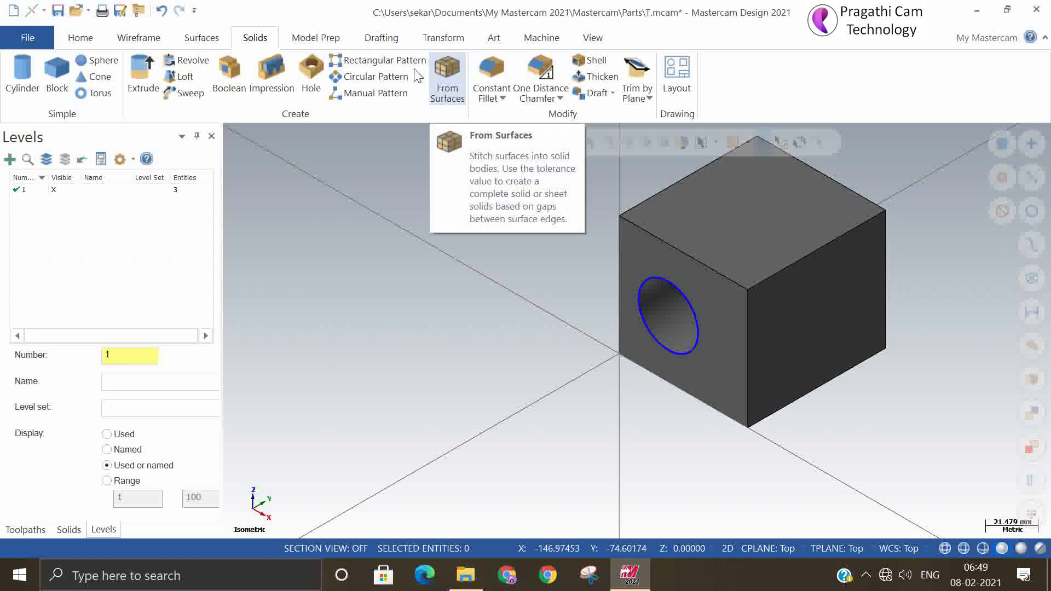
pyautogui.click(199, 39)
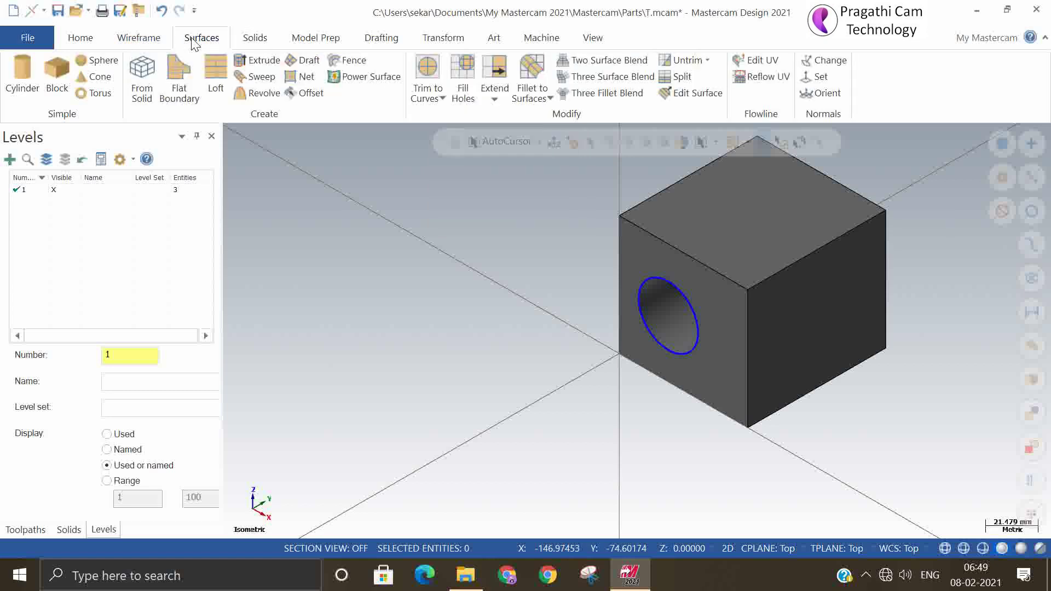
pyautogui.click(139, 68)
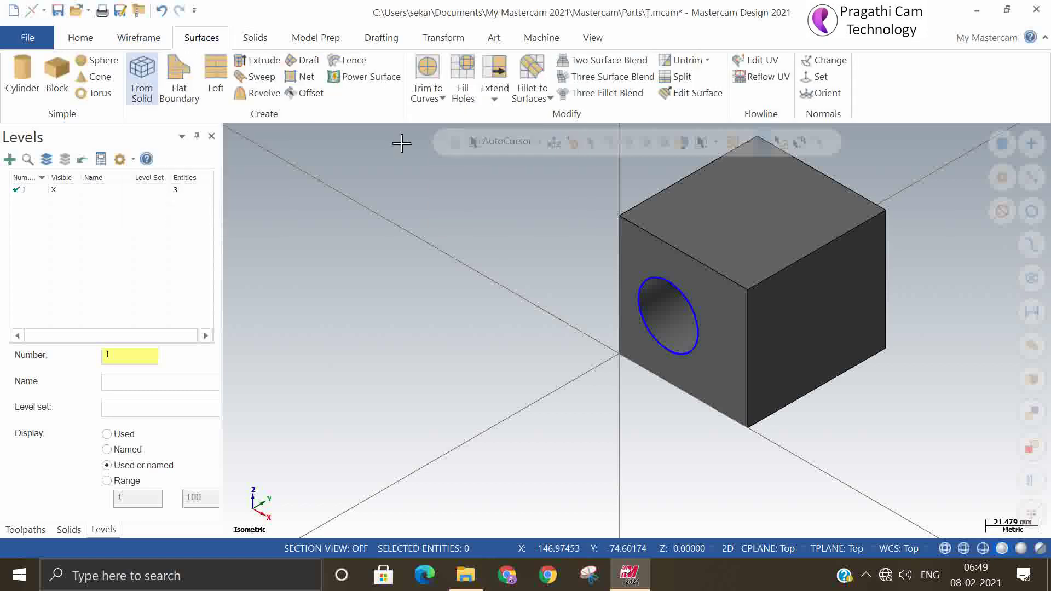
pyautogui.click(734, 229)
pyautogui.click(765, 323)
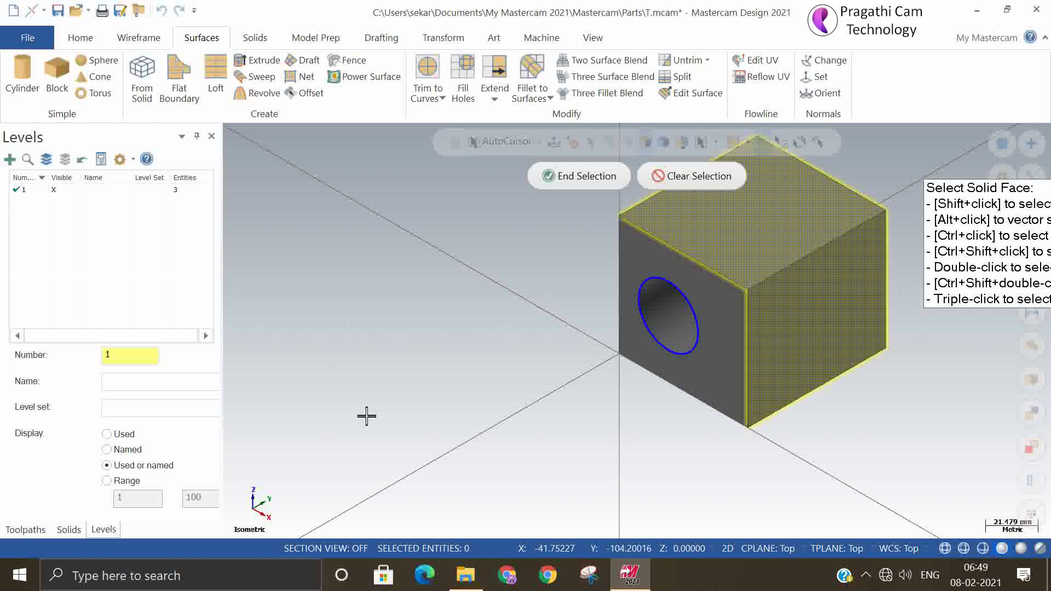
pyautogui.scroll(-3, 366, 414)
pyautogui.moveTo(410, 207); pyautogui.dragTo(752, 496)
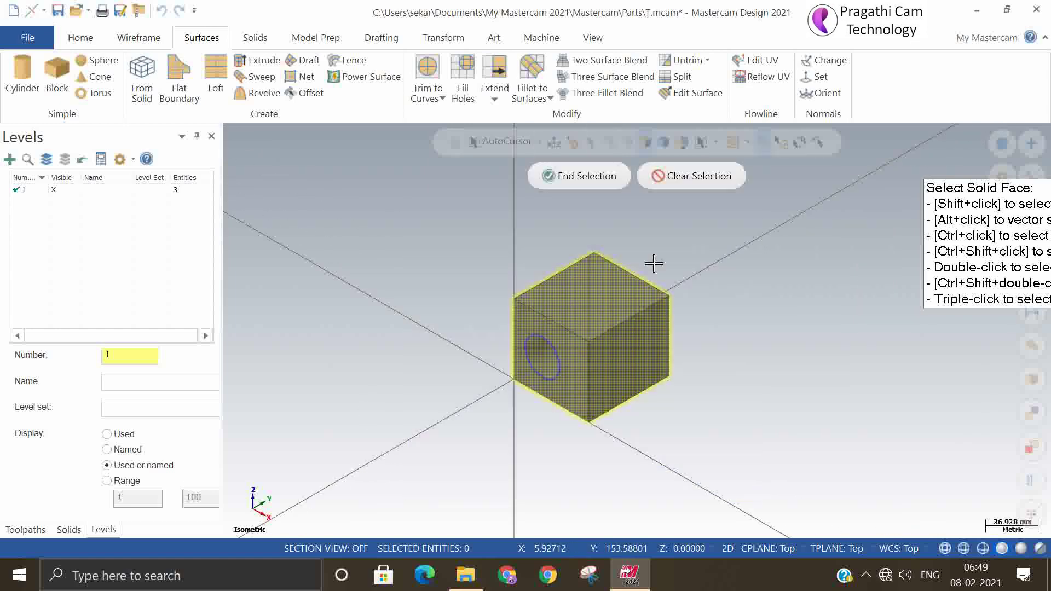
pyautogui.click(585, 180)
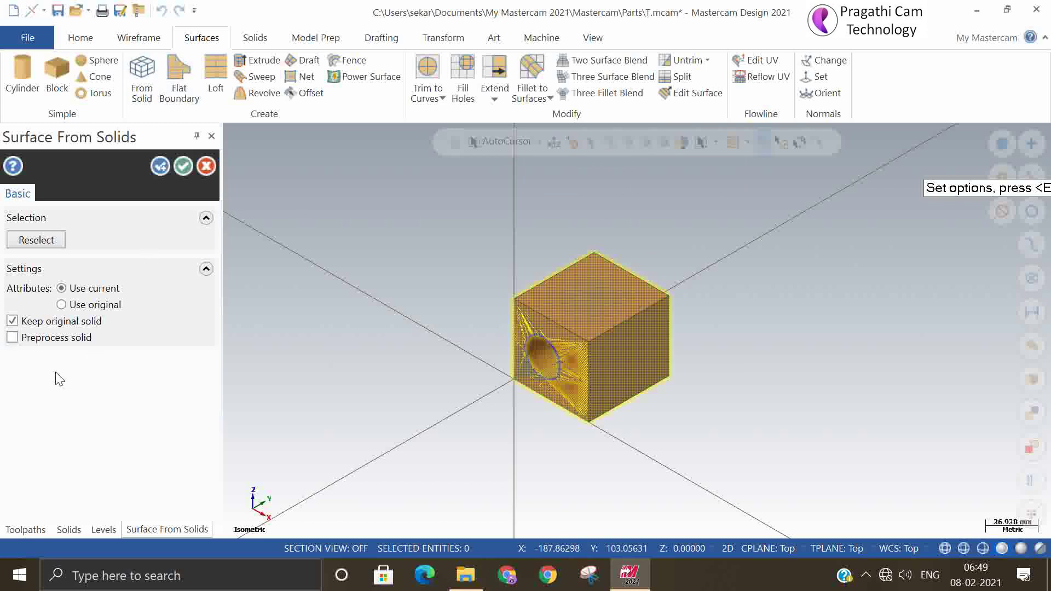
pyautogui.click(185, 165)
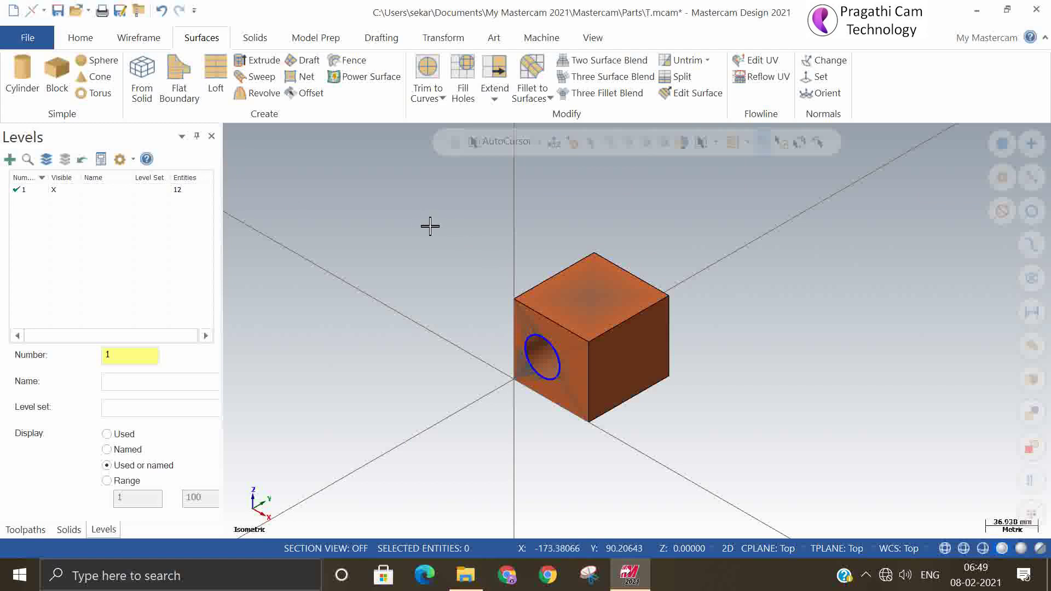
pyautogui.click(161, 10)
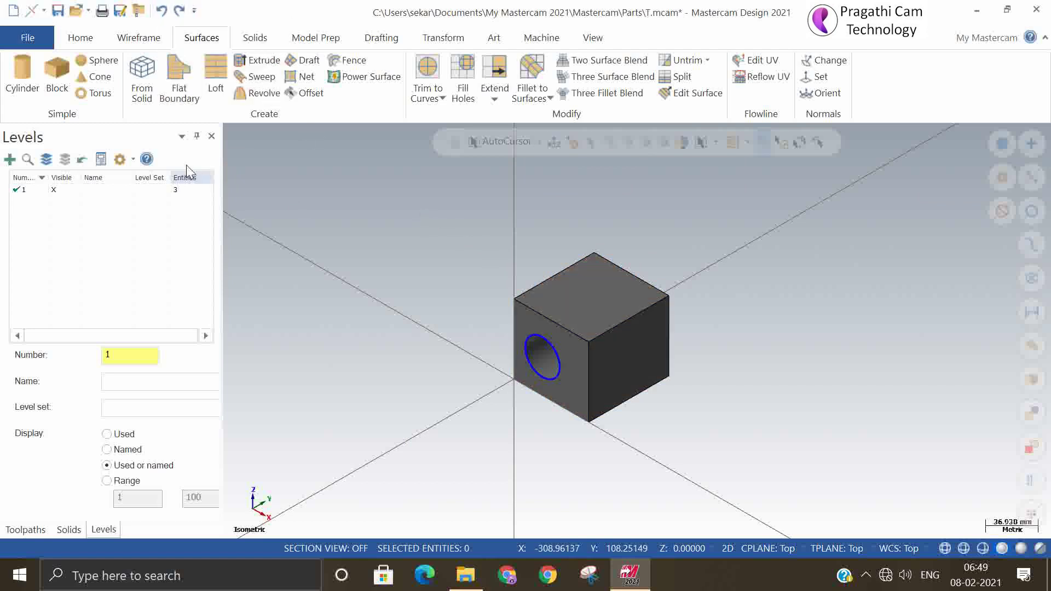
# Step: Create surfaces from all faces of the solid block without keeping the original solid
pyautogui.click(141, 77)
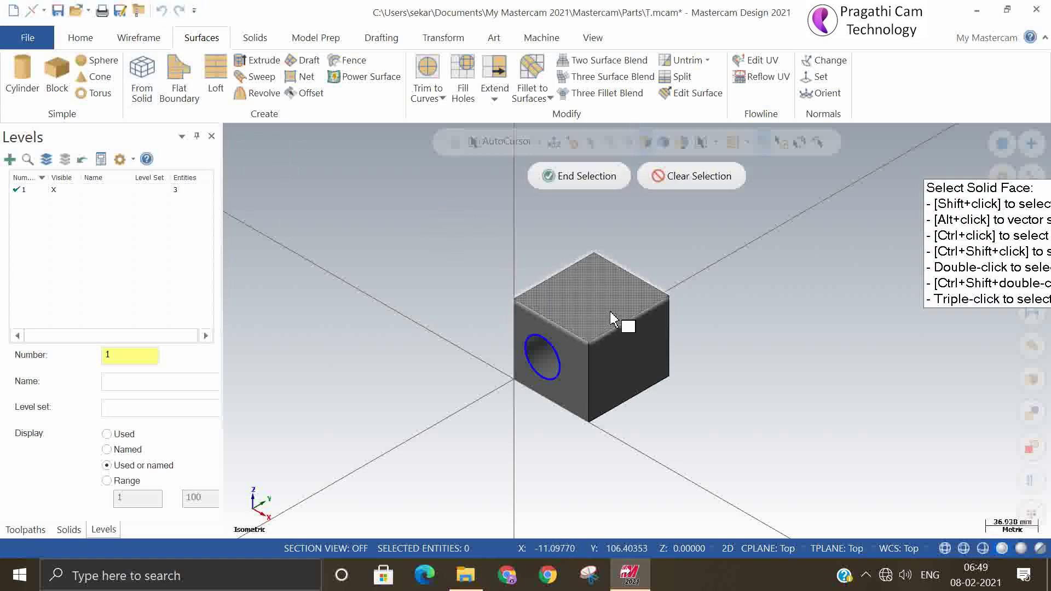
pyautogui.moveTo(422, 181); pyautogui.dragTo(757, 470)
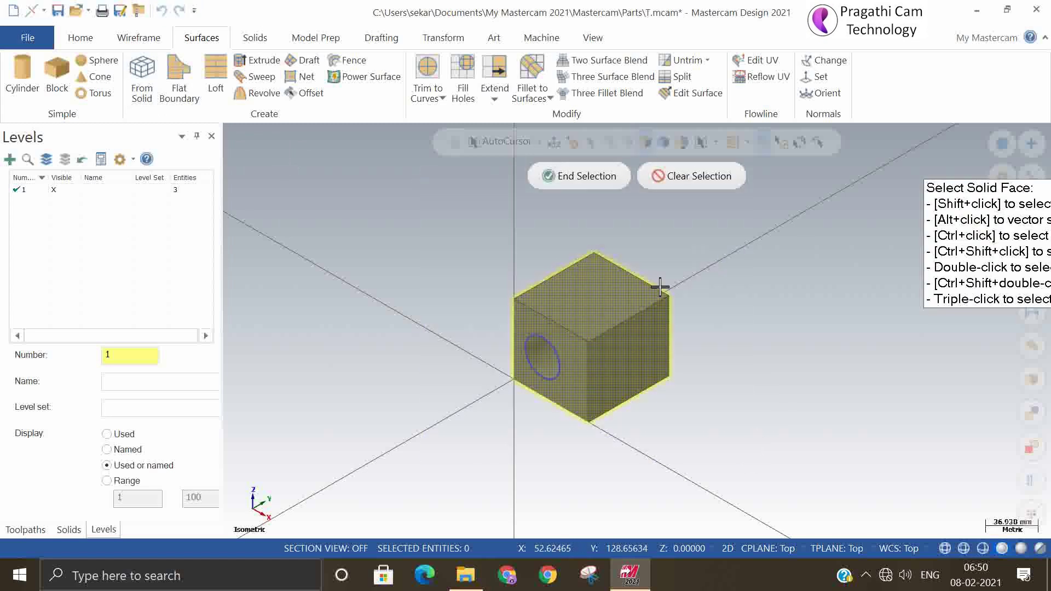
pyautogui.click(590, 176)
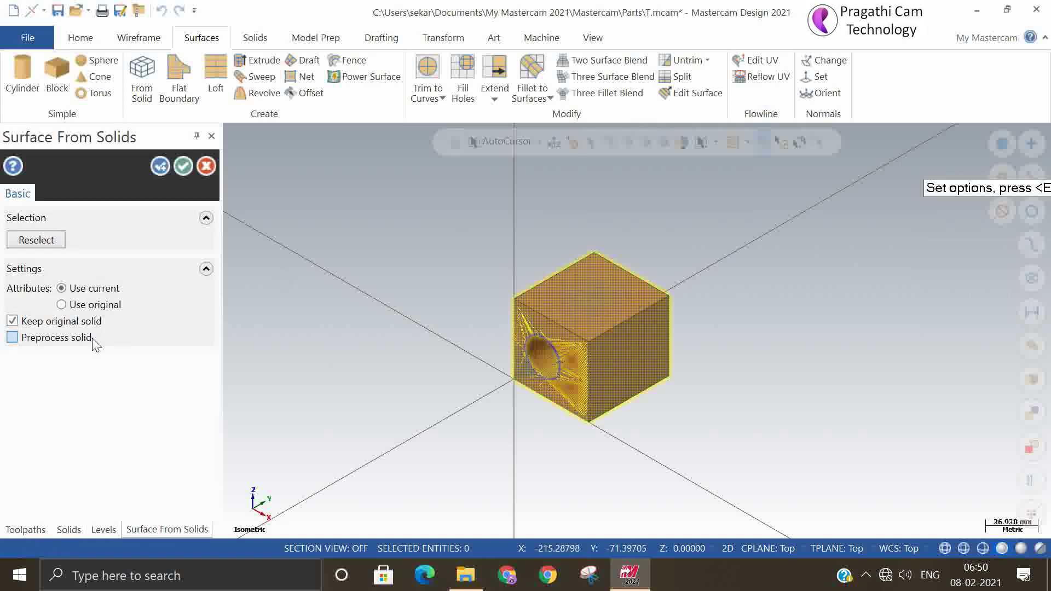
pyautogui.click(37, 323)
pyautogui.click(179, 165)
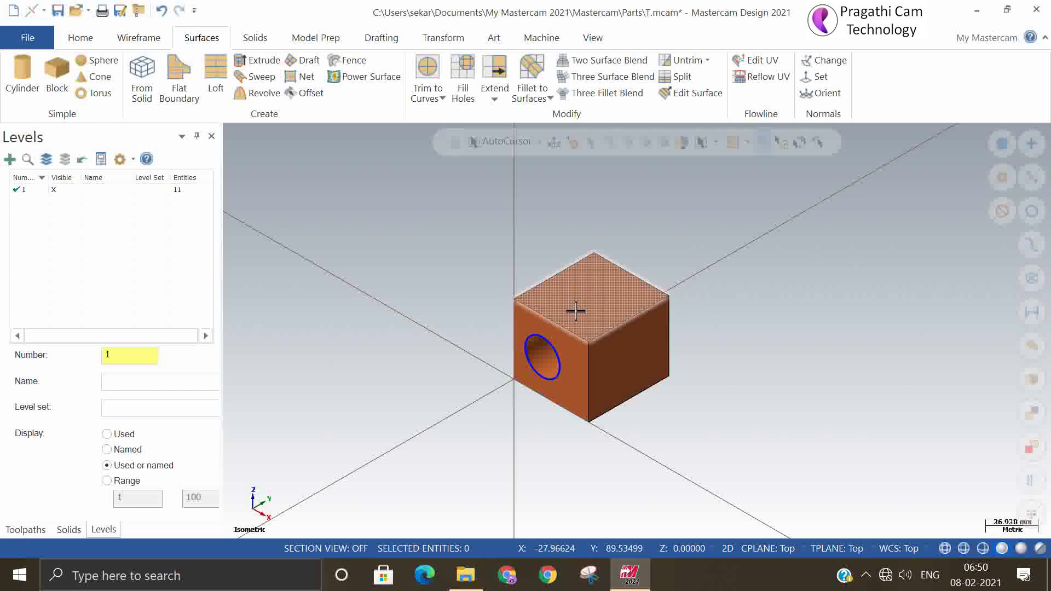
# Step: Select the block's top, side and front faces one by one to examine them as surfaces, and clear the selection
pyautogui.click(601, 284)
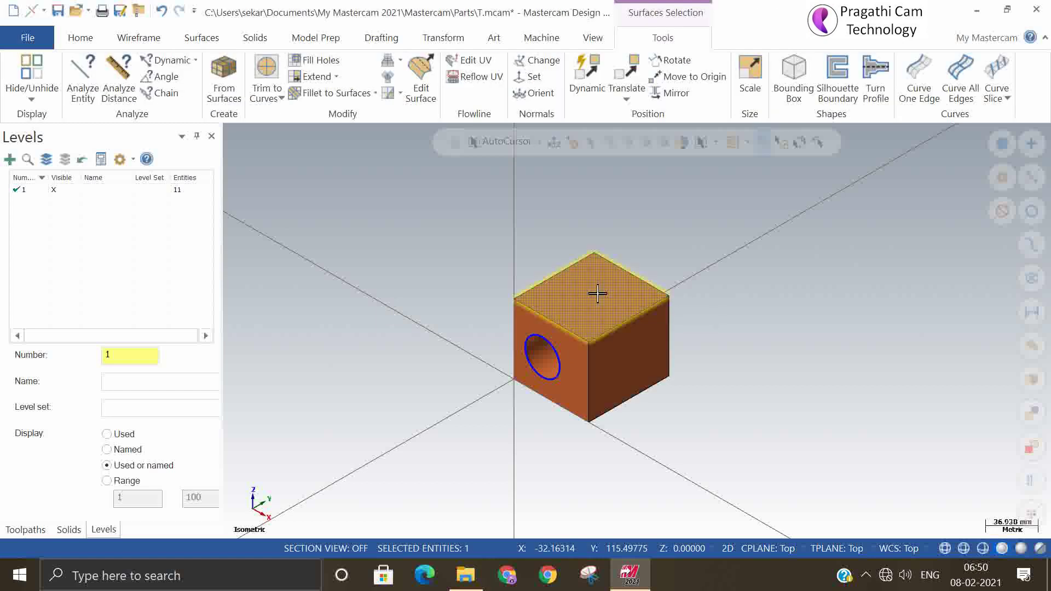
pyautogui.click(629, 352)
pyautogui.click(547, 388)
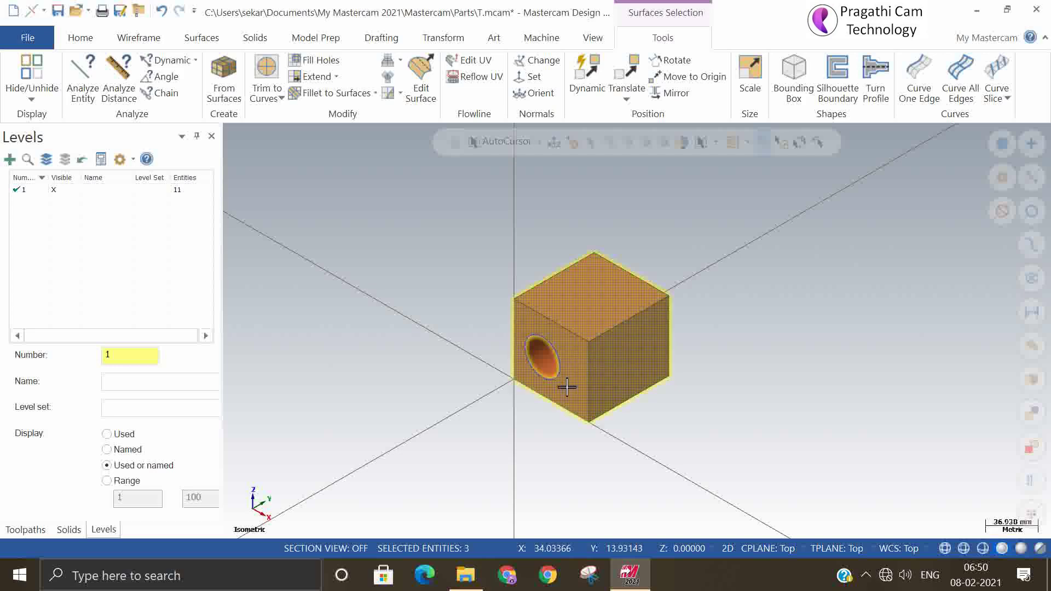
pyautogui.click(783, 355)
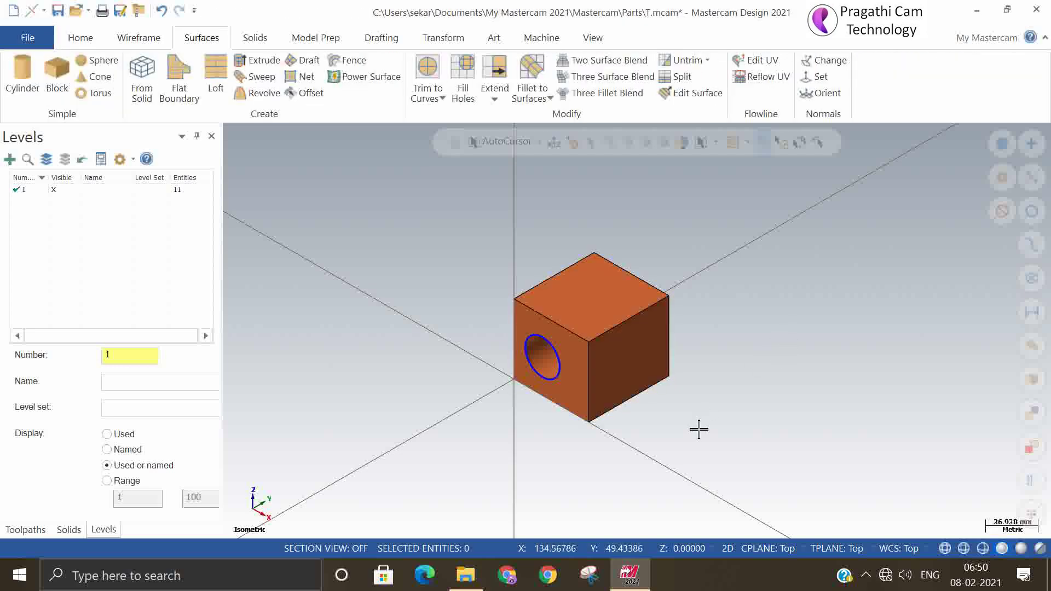
pyautogui.moveTo(697, 429)
pyautogui.mouseDown(button='middle')
pyautogui.moveTo(772, 387)
pyautogui.moveTo(745, 427)
pyautogui.moveTo(630, 340)
pyautogui.mouseUp(button='middle')
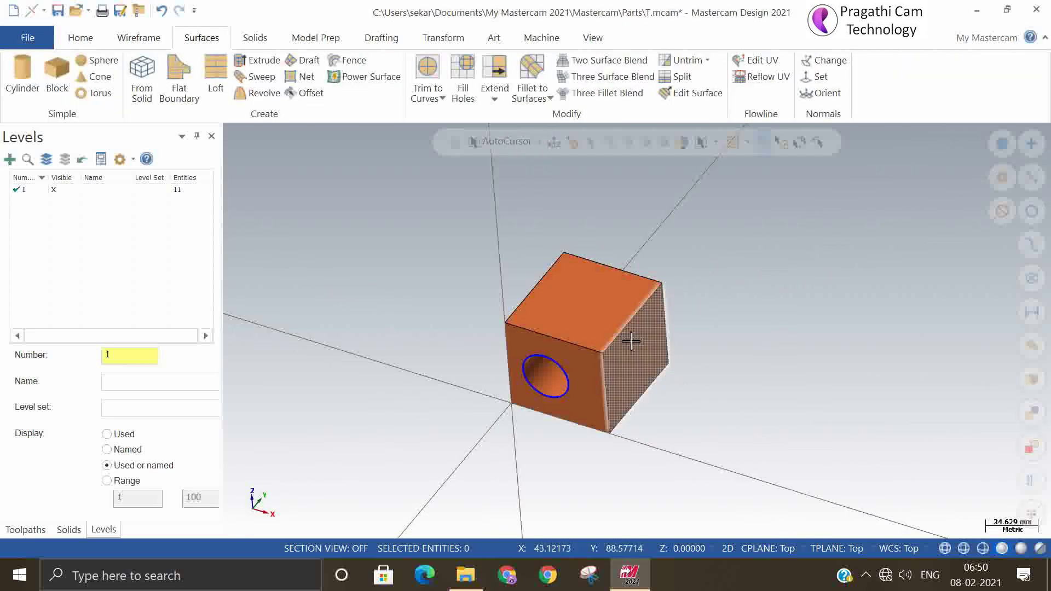
# Step: Analyze the block's top face to check its entity type and surface properties
pyautogui.click(80, 39)
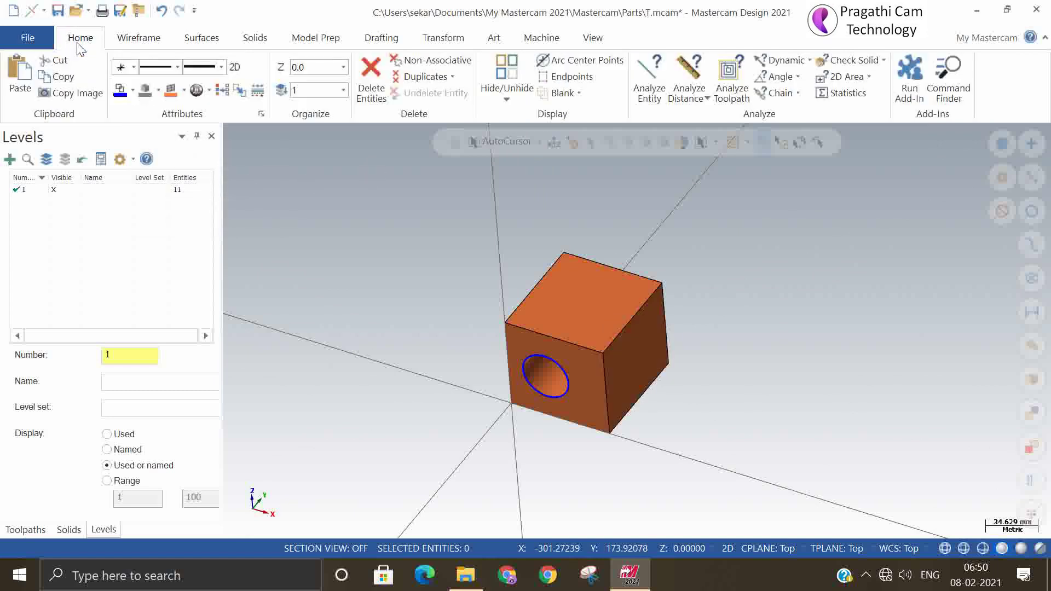
pyautogui.click(652, 87)
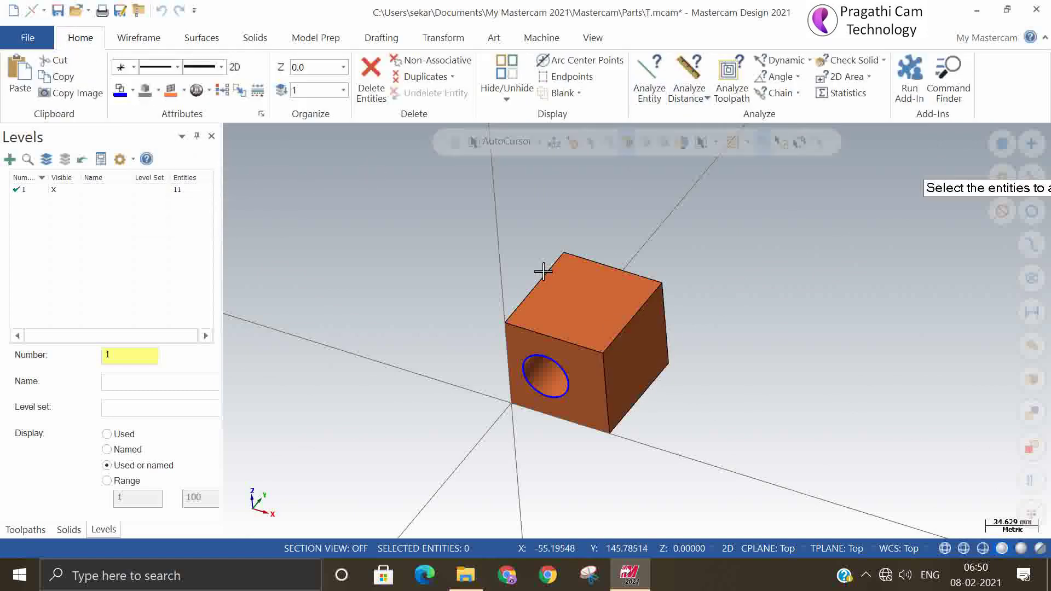
pyautogui.click(574, 310)
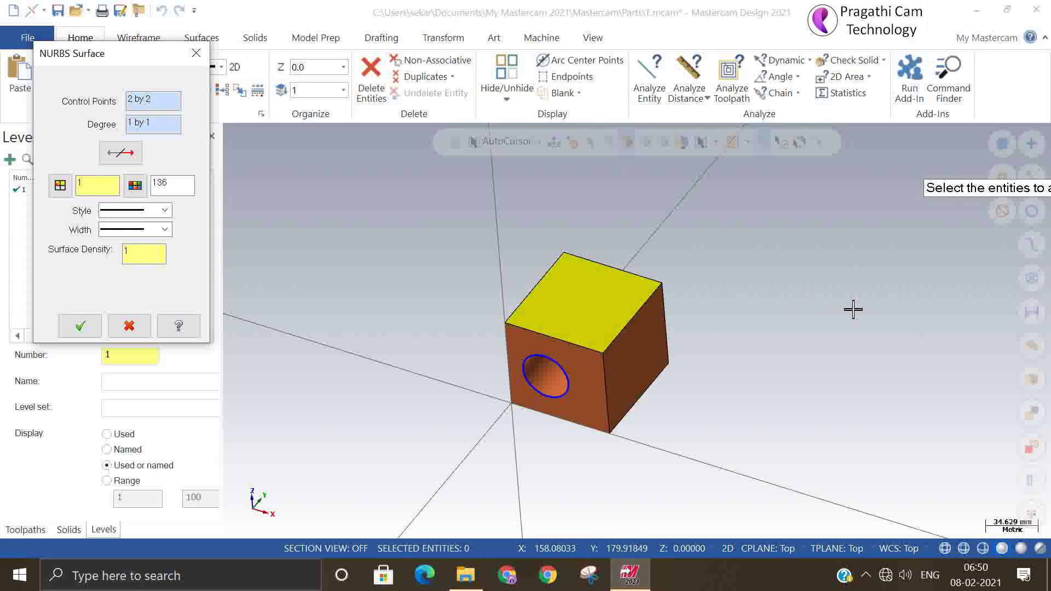
pyautogui.press('Escape')
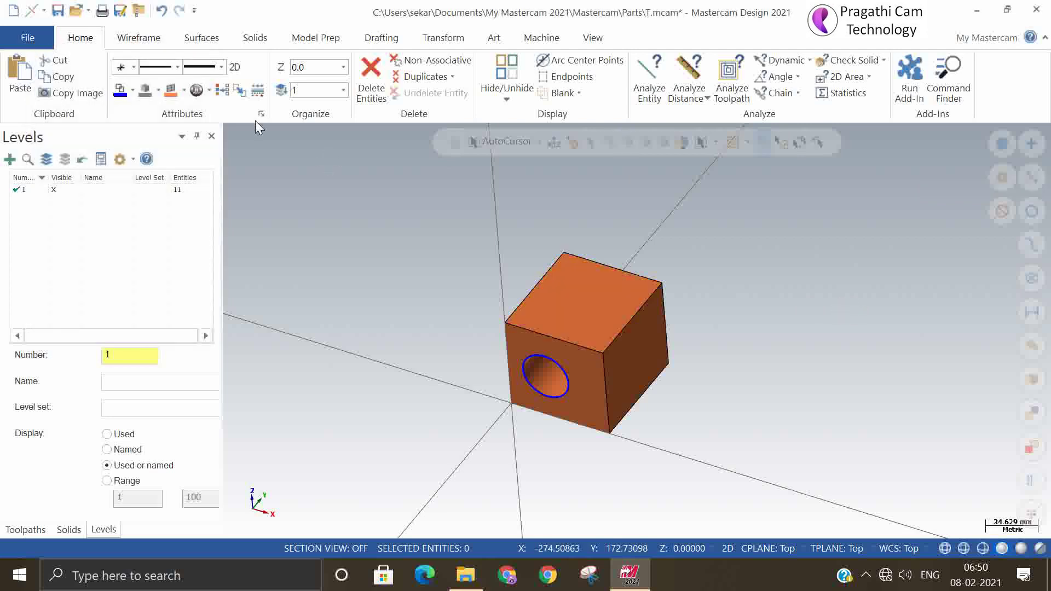
# Step: Select all of the block's geometry to examine it together, and clear the selection
pyautogui.click(201, 40)
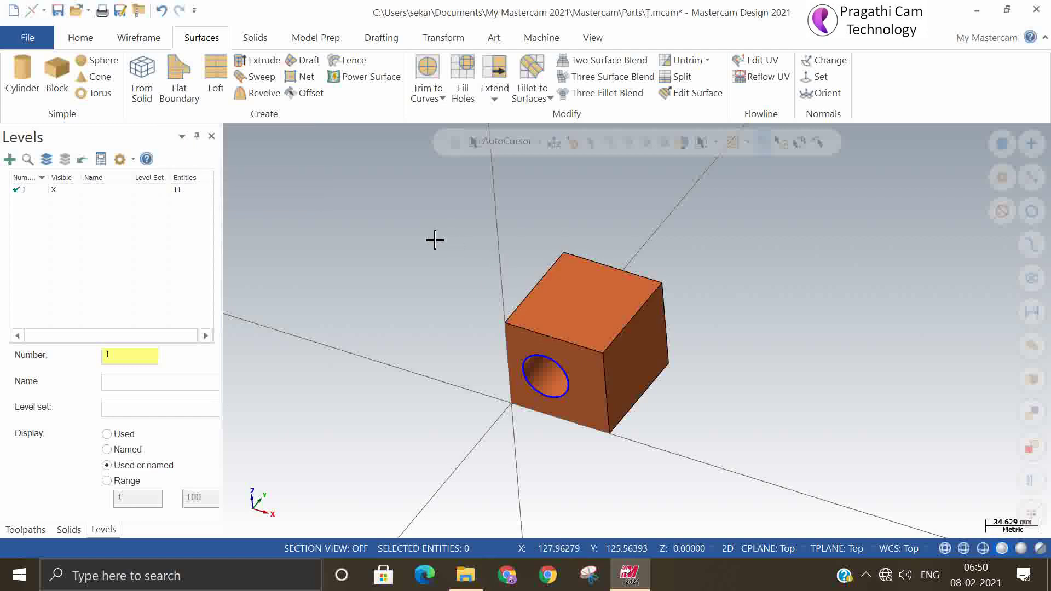
pyautogui.moveTo(423, 225); pyautogui.dragTo(798, 463)
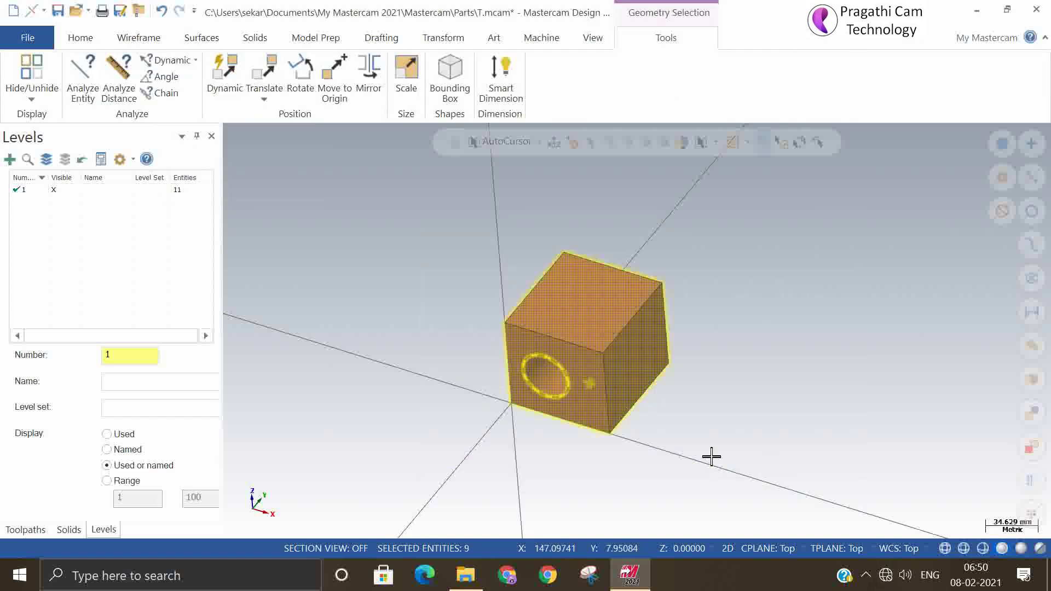
pyautogui.press('Escape')
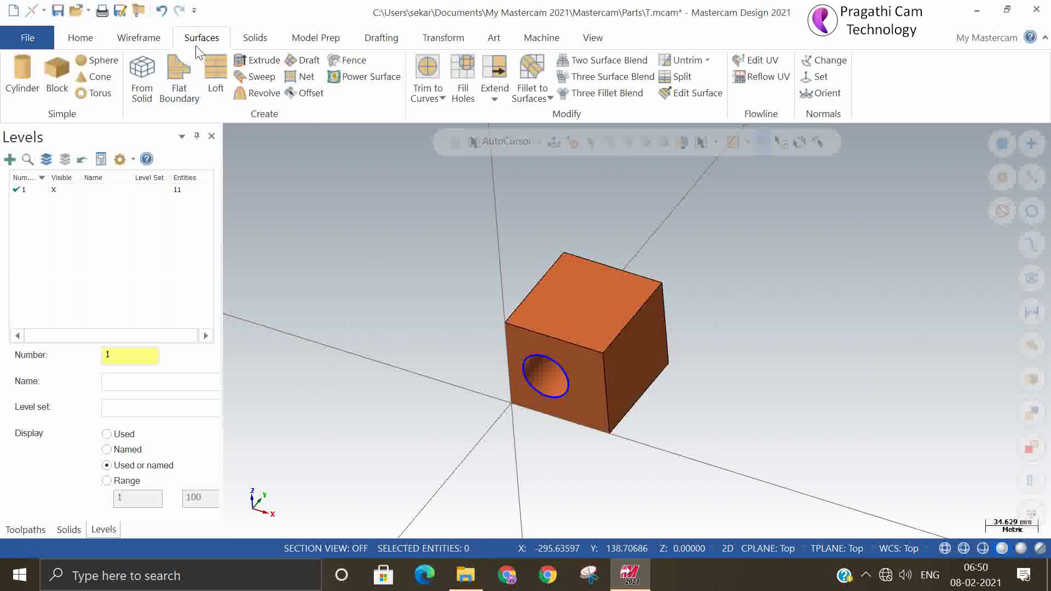
# Step: Close the hole's front opening with a flat boundary surface built from the blue circle
pyautogui.click(183, 77)
pyautogui.scroll(3, 522, 408)
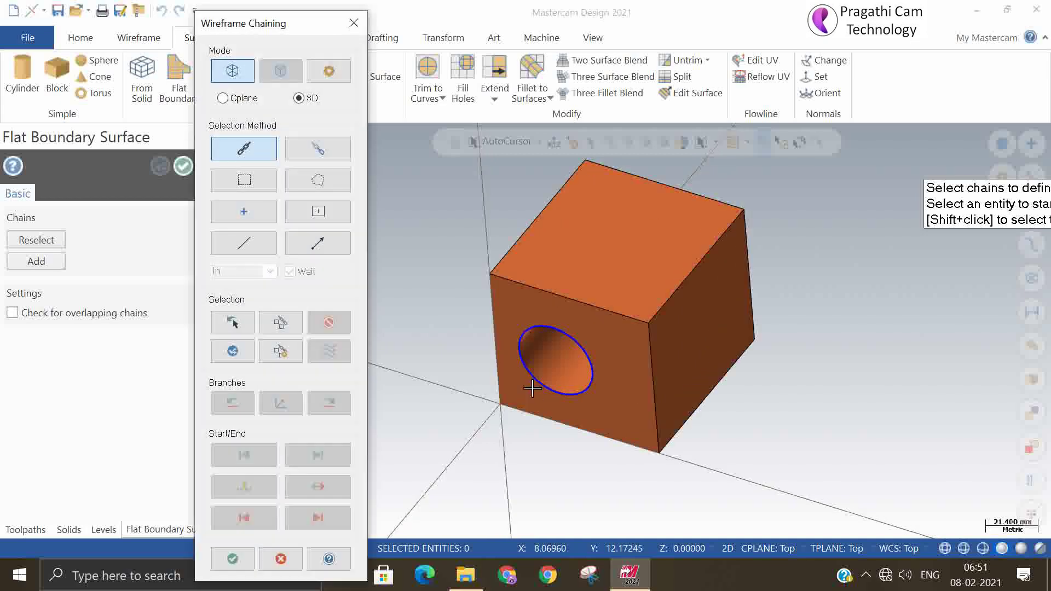
pyautogui.click(533, 378)
pyautogui.click(232, 559)
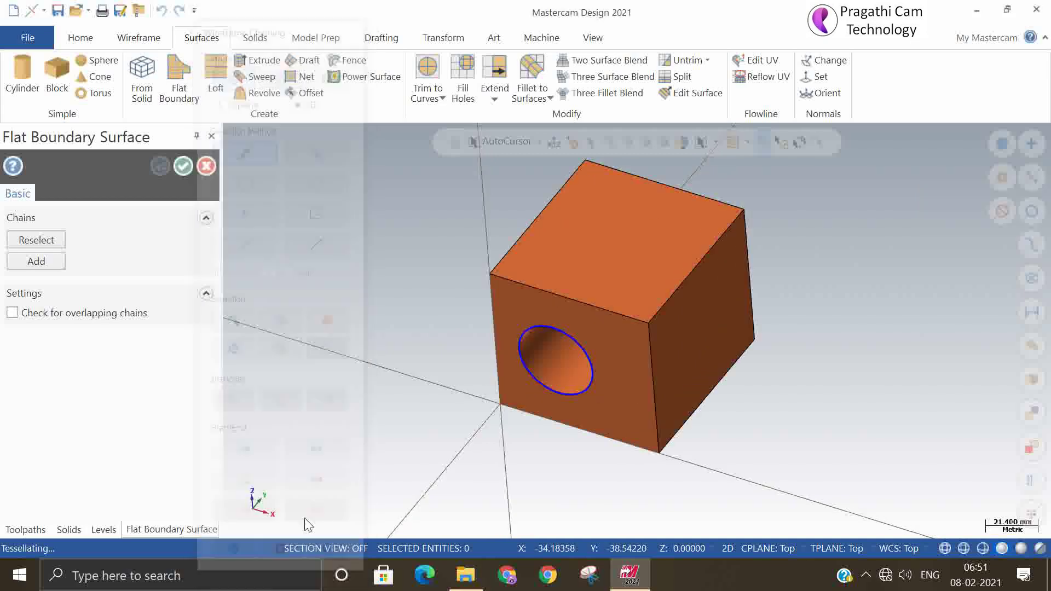
pyautogui.click(183, 165)
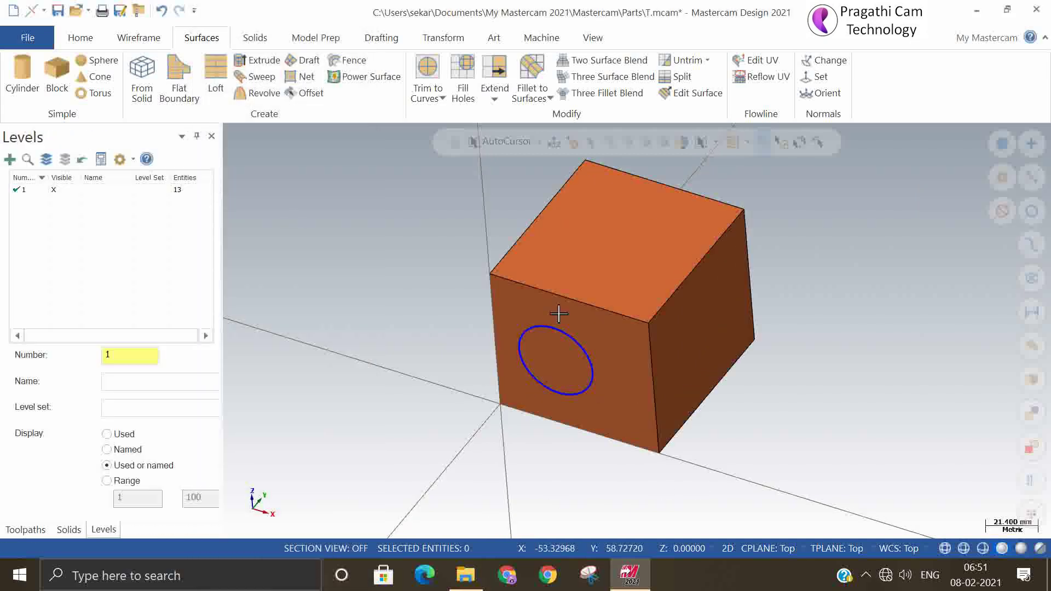
# Step: Try to create a curve on the hole's open edge at the back face of the block, and undo the created curve
pyautogui.moveTo(924, 411); pyautogui.dragTo(702, 478, button='middle')
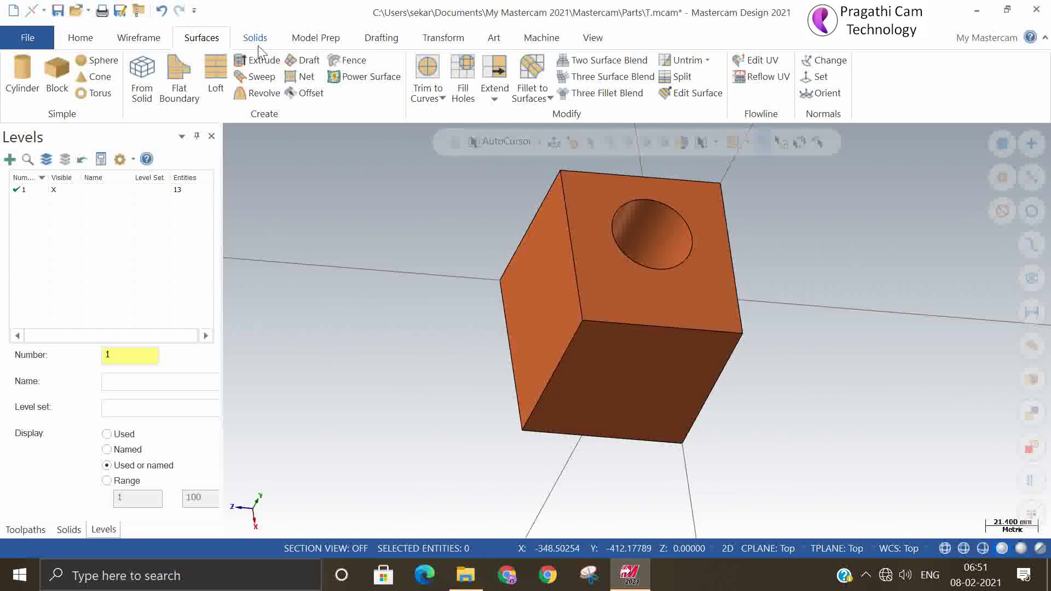
pyautogui.click(141, 38)
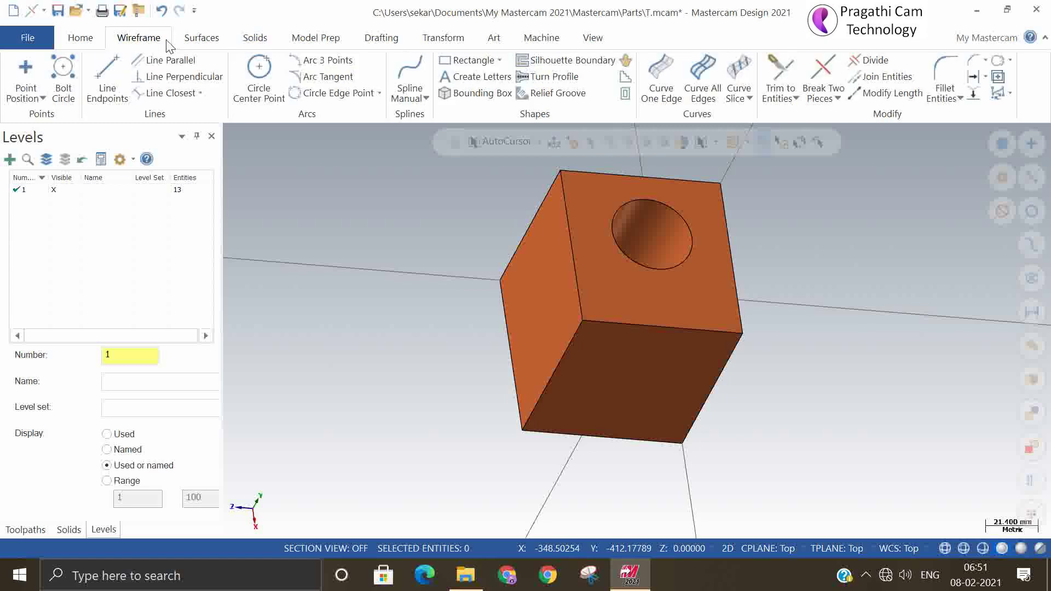
pyautogui.click(652, 75)
pyautogui.click(615, 265)
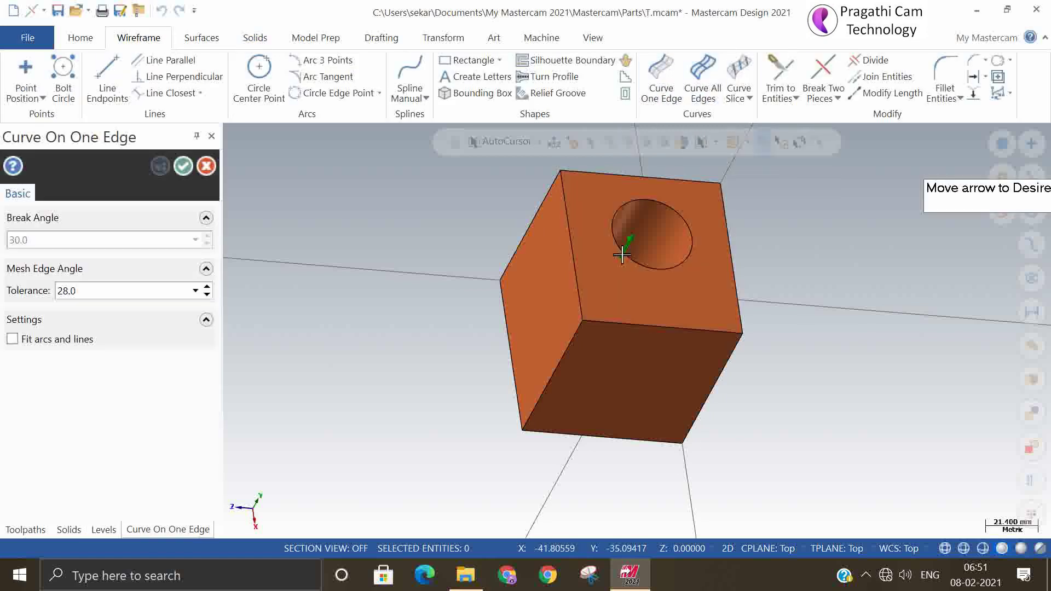
pyautogui.click(625, 253)
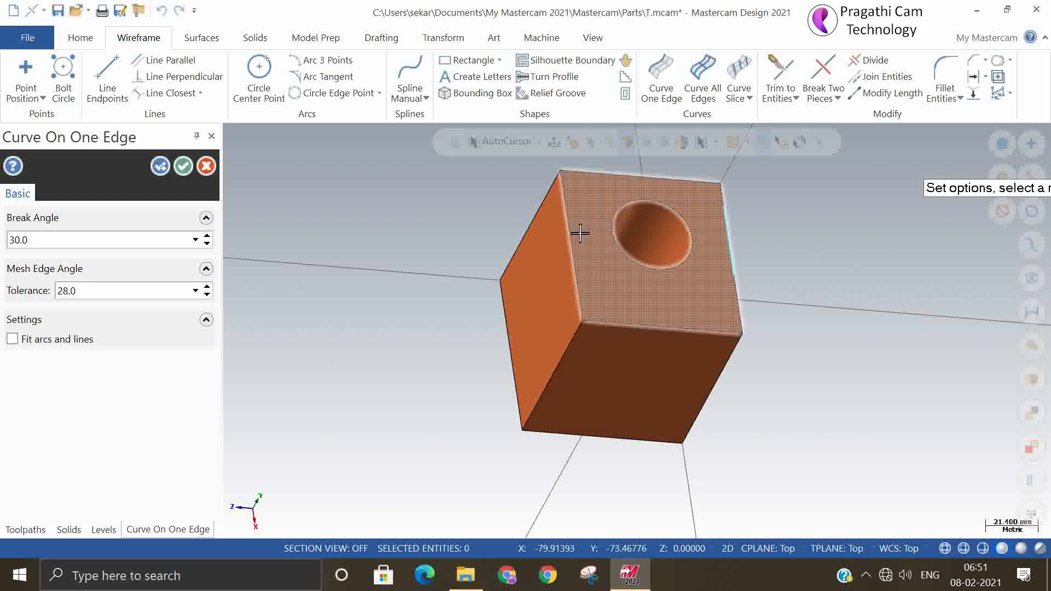
pyautogui.click(206, 167)
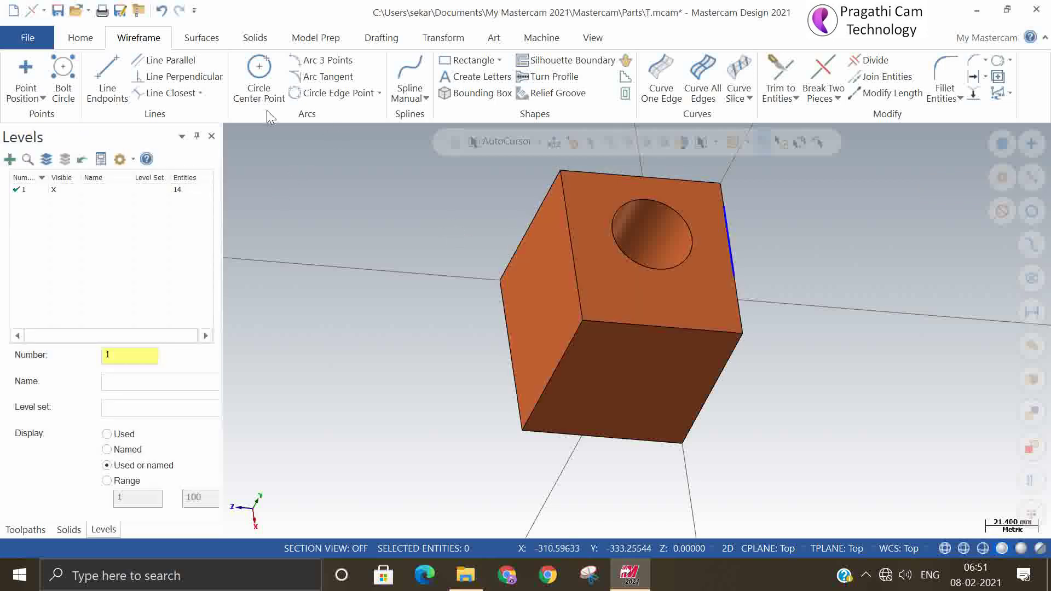
pyautogui.click(162, 9)
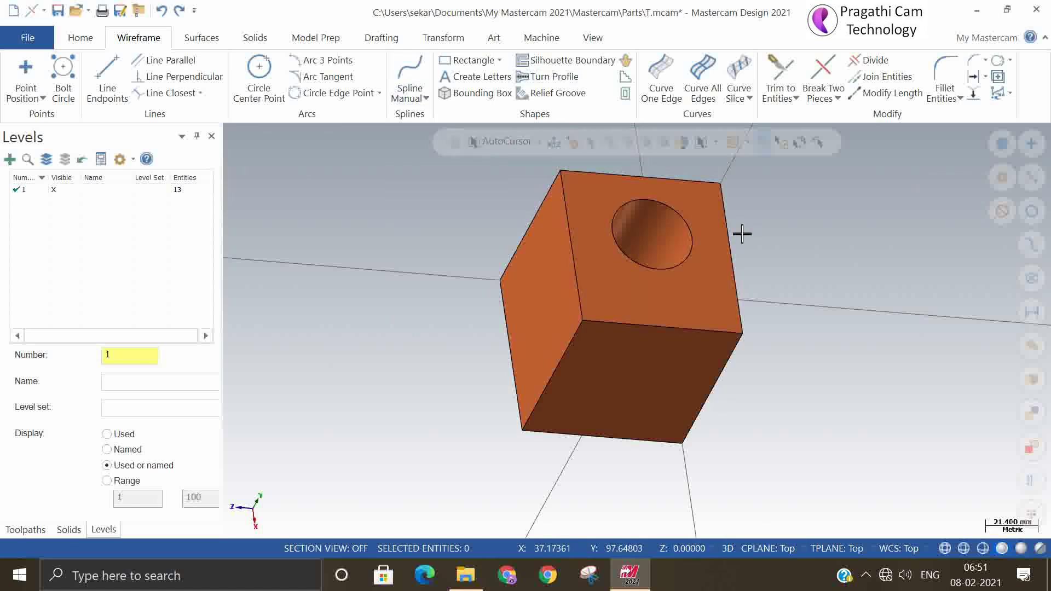
# Step: Create a curve on the hole's open edge at the back face of the block using Curve One Edge
pyautogui.click(663, 73)
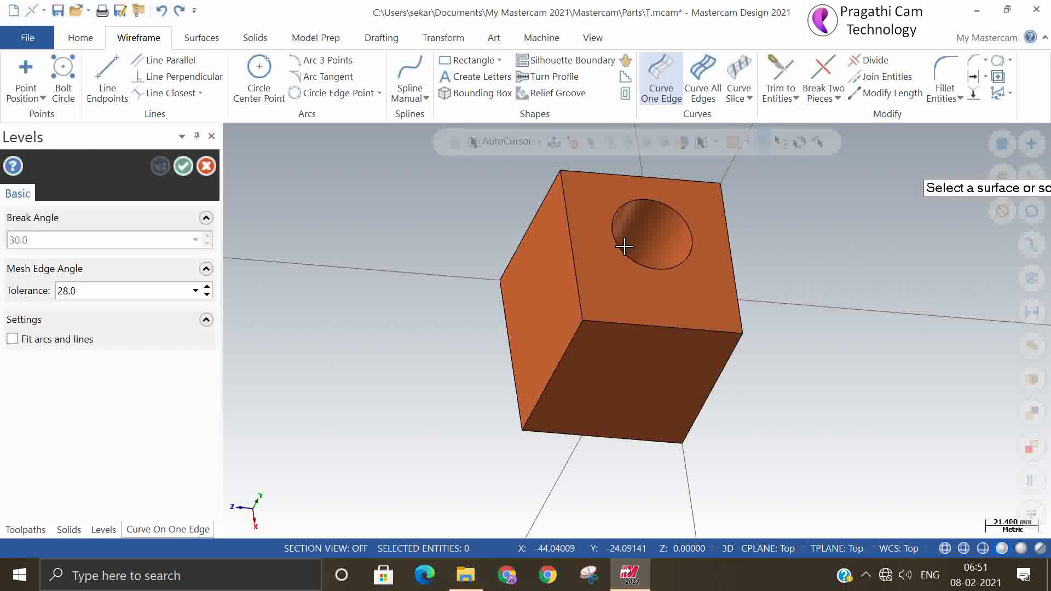
pyautogui.click(615, 250)
pyautogui.click(624, 237)
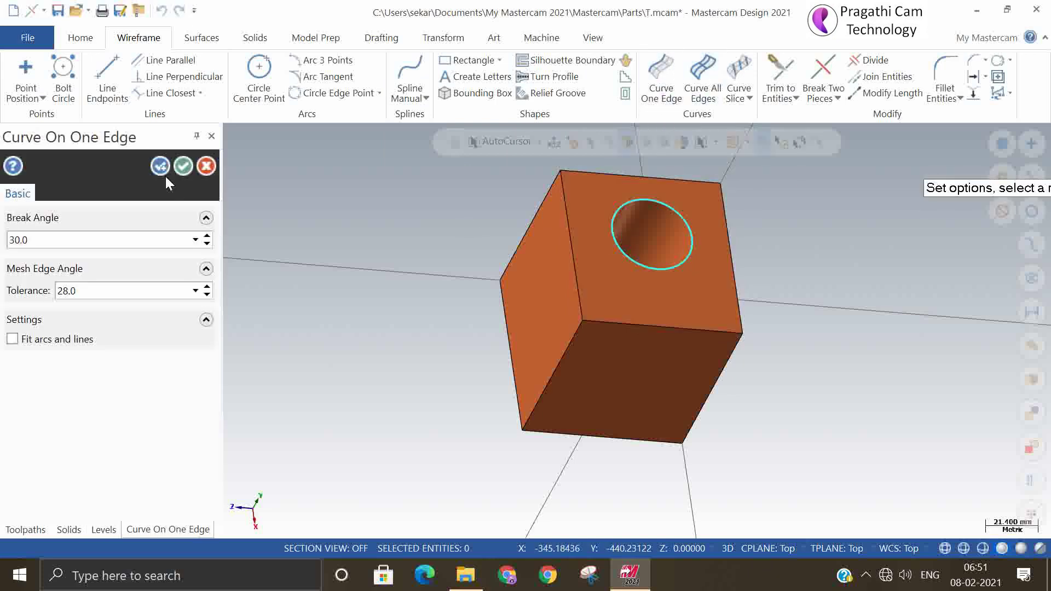
pyautogui.click(184, 166)
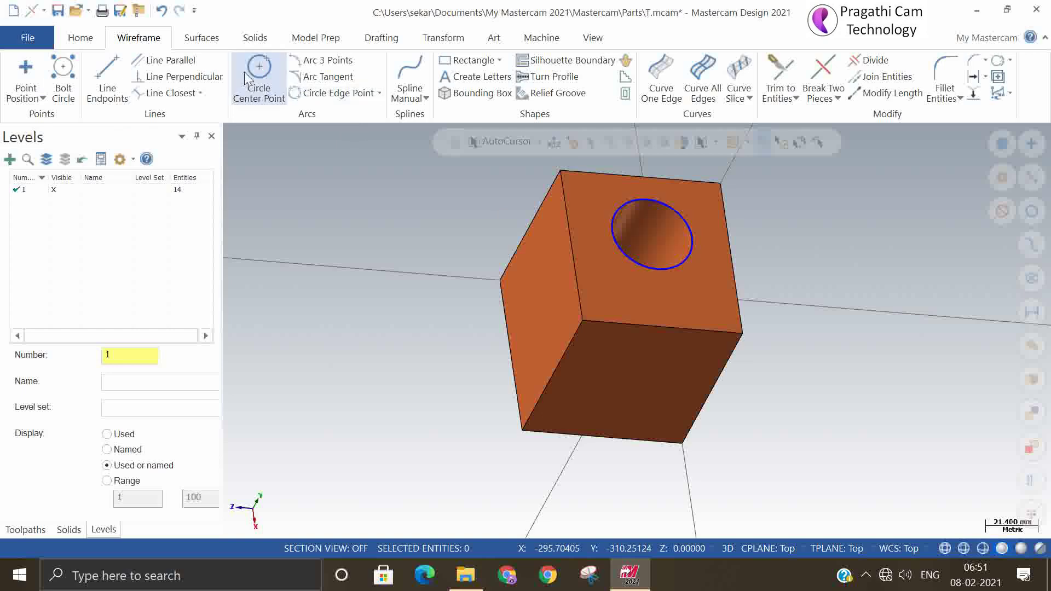
# Step: Close the hole's back opening with a flat boundary surface built from the new edge curve, and return to the isometric view
pyautogui.click(201, 38)
pyautogui.click(180, 77)
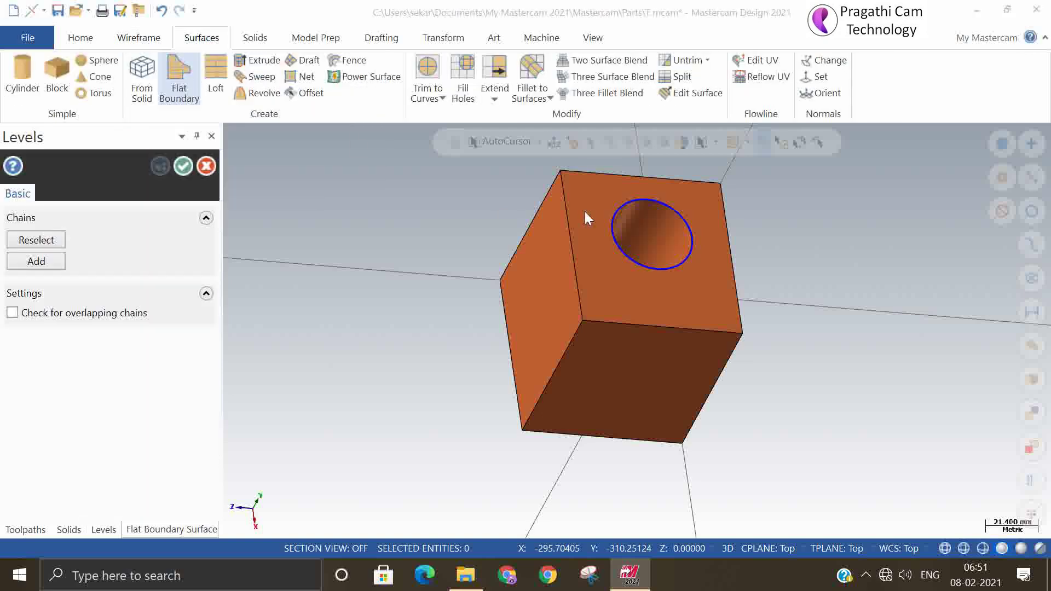
pyautogui.click(626, 237)
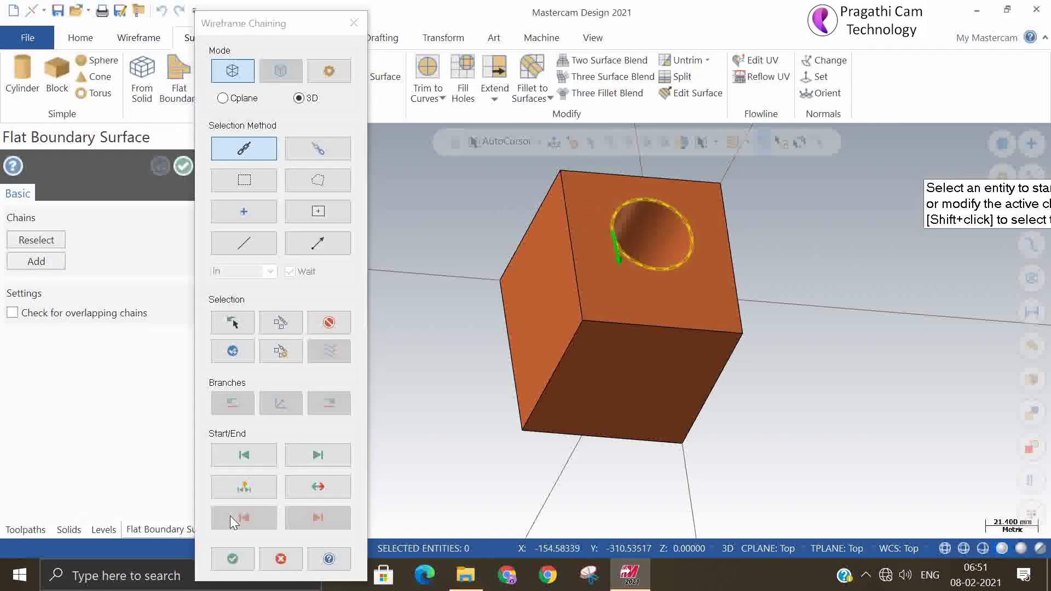
pyautogui.click(240, 560)
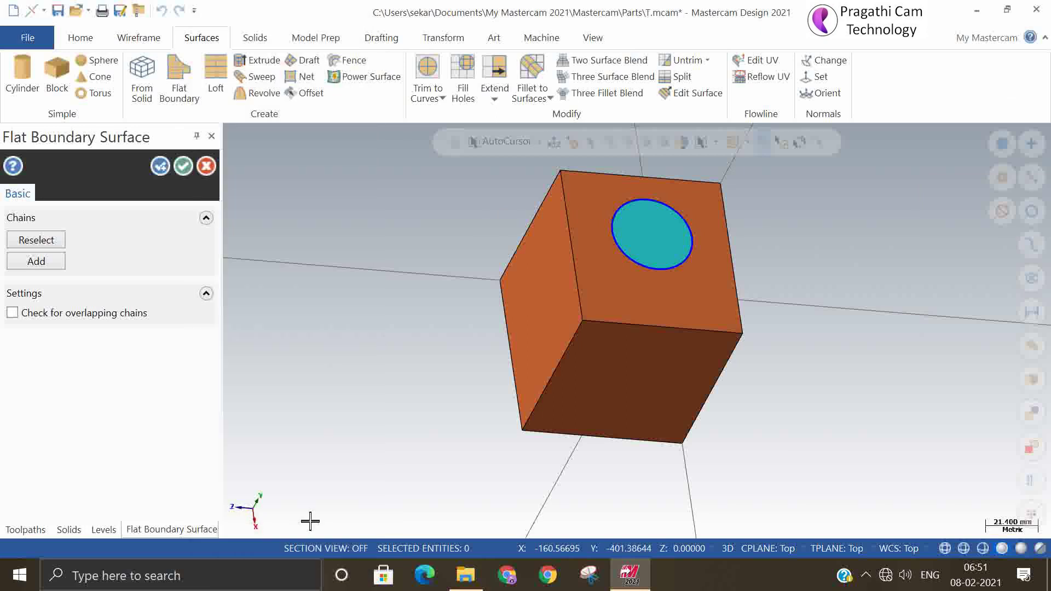
pyautogui.click(183, 168)
pyautogui.rightClick(389, 274)
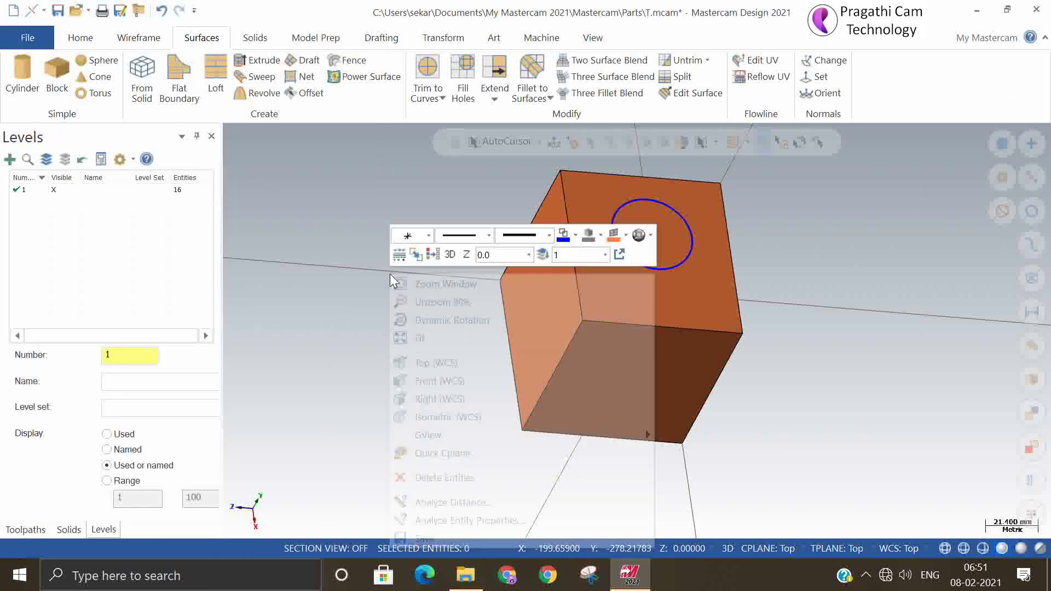
pyautogui.click(490, 423)
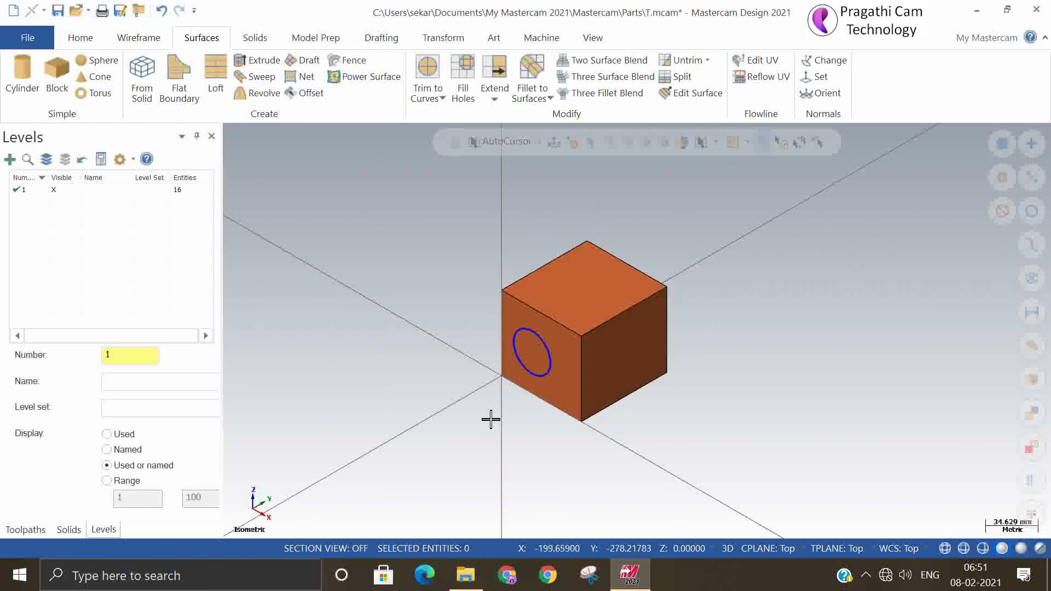
# Step: Start a new part file without saving the changes to T.mcam, and set the isometric view
pyautogui.click(13, 10)
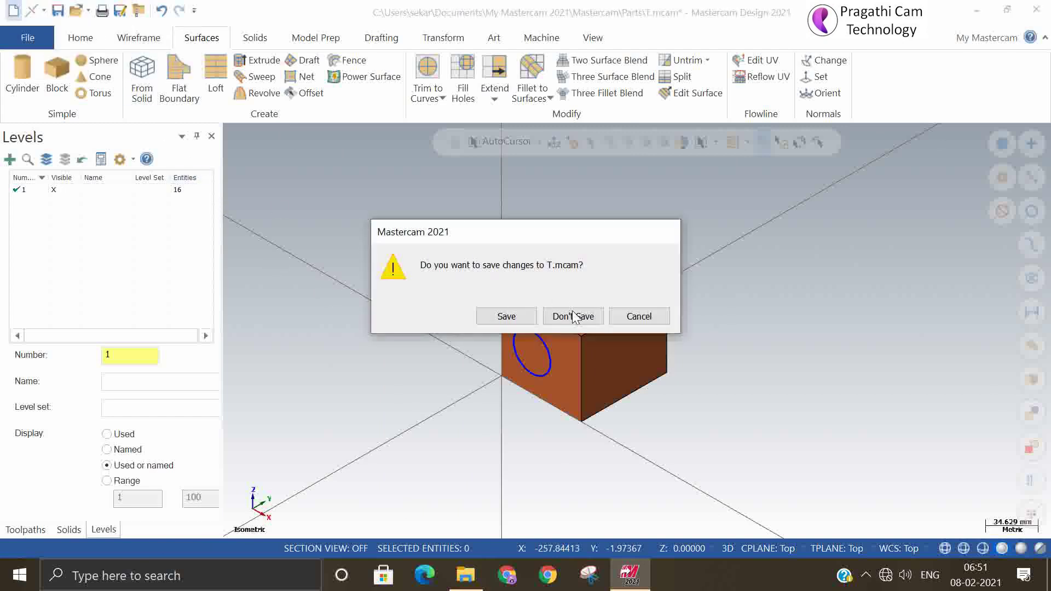
pyautogui.click(573, 317)
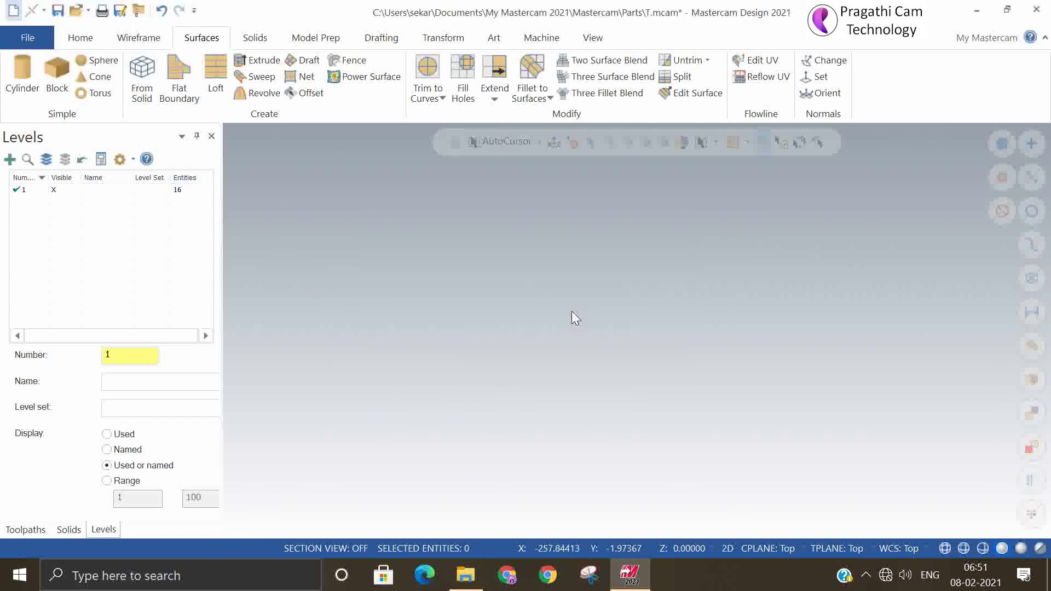
pyautogui.rightClick(427, 243)
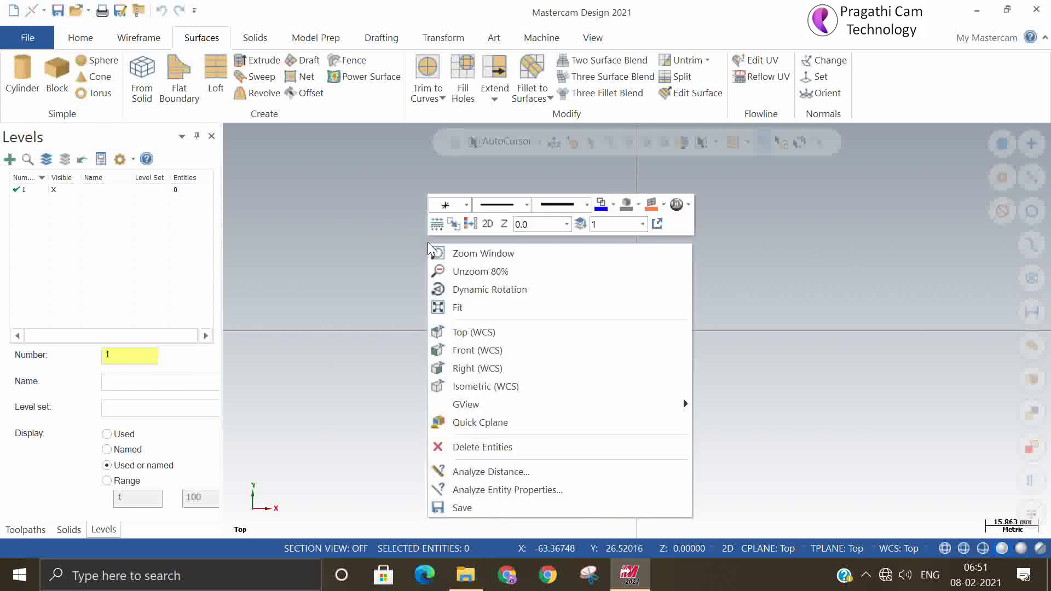
pyautogui.click(484, 385)
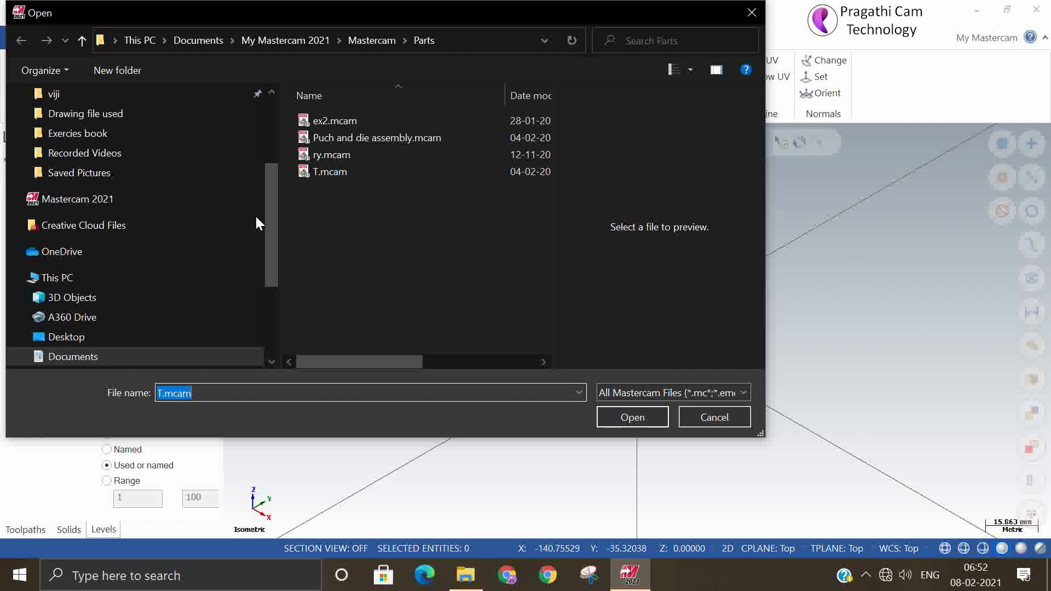
# Step: Open ex26.mcam from the Drawing file used folder inside My channel on the Desktop
pyautogui.moveTo(272, 238); pyautogui.dragTo(273, 159)
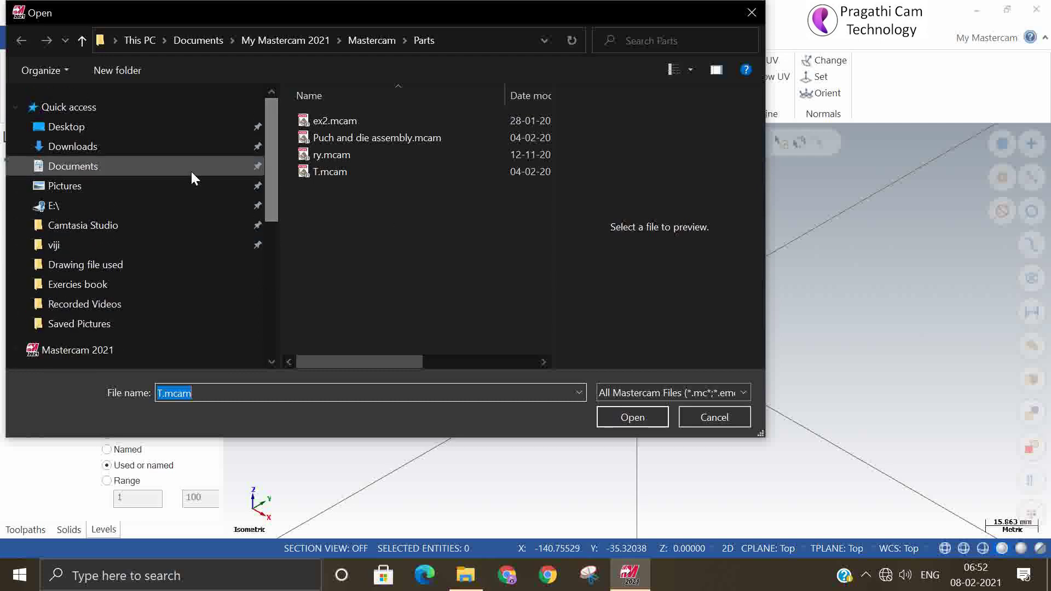
pyautogui.click(82, 129)
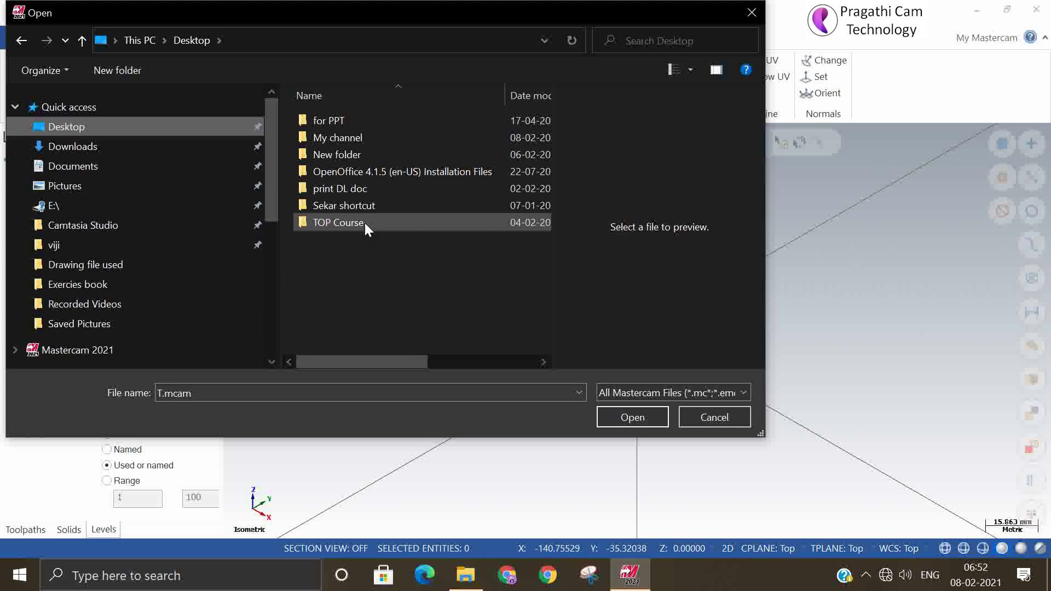
pyautogui.click(340, 141)
pyautogui.doubleClick(340, 140)
pyautogui.doubleClick(341, 117)
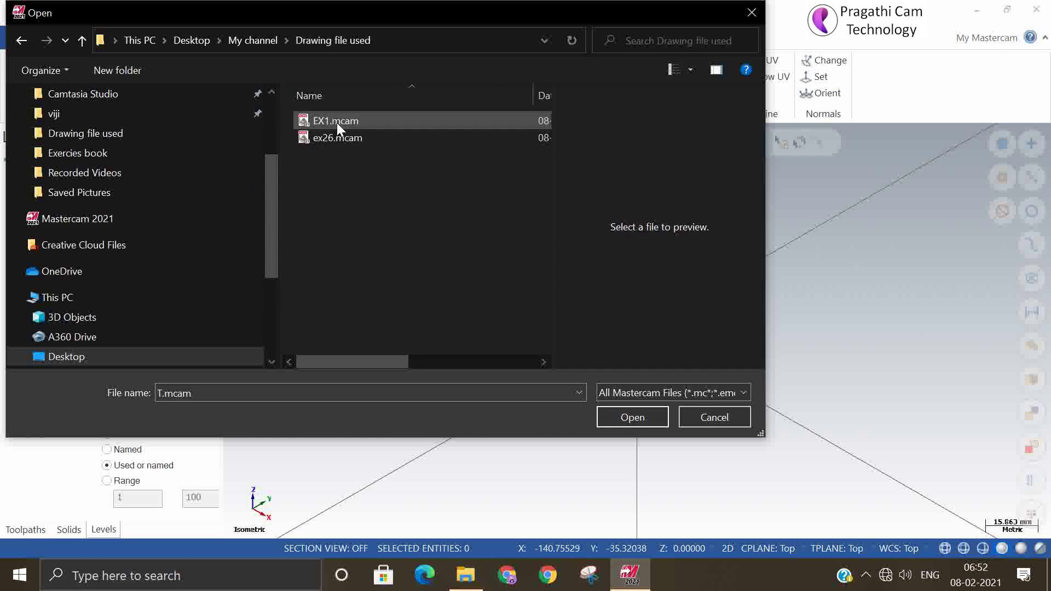
pyautogui.click(331, 141)
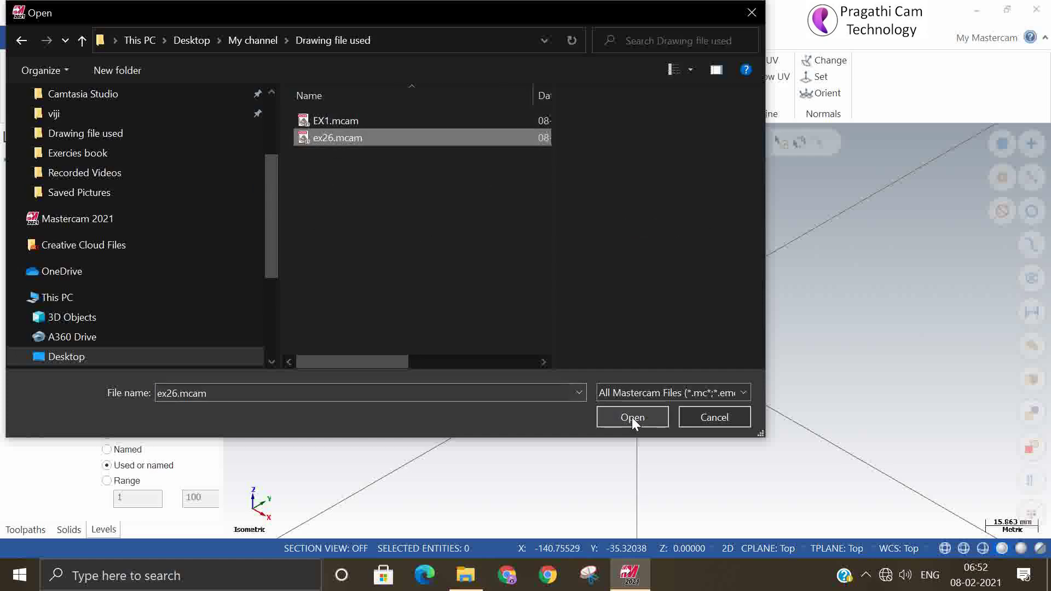
pyautogui.click(632, 417)
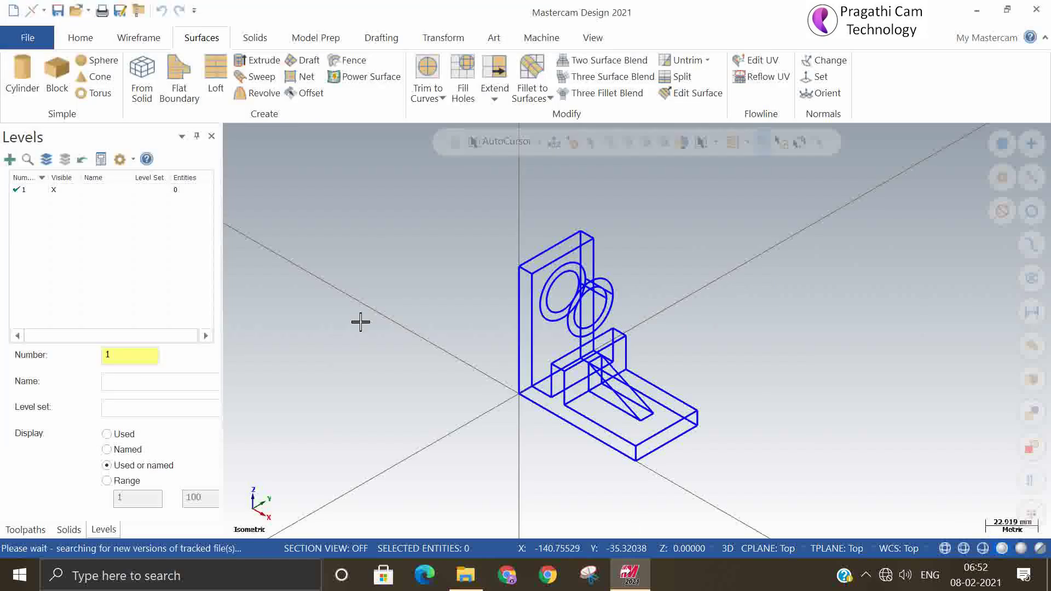
# Step: Save a copy of the part as surf ex1 in the Drawing file used folder
pyautogui.click(29, 33)
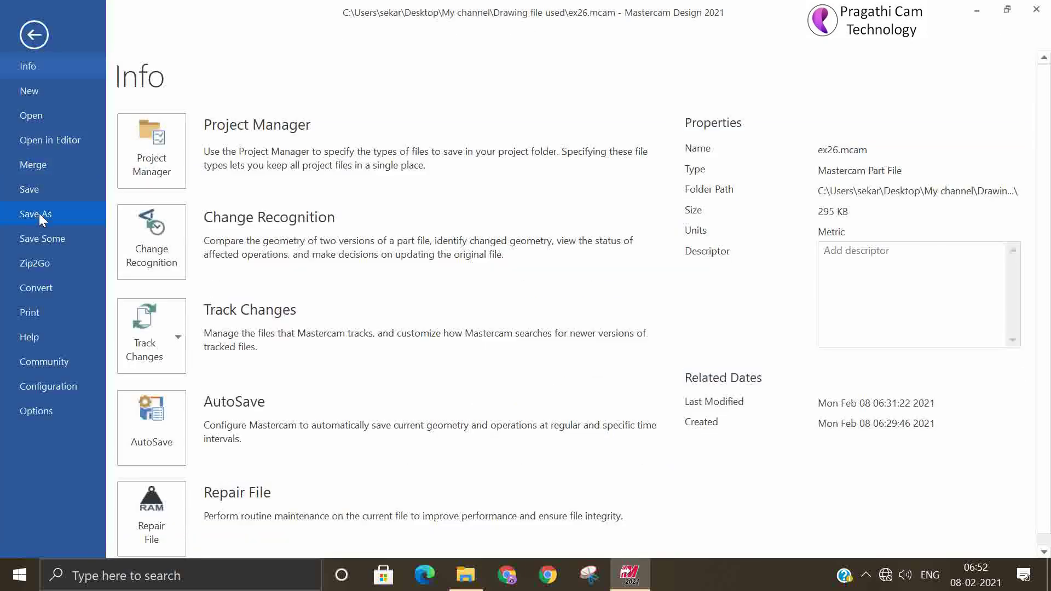
pyautogui.click(40, 214)
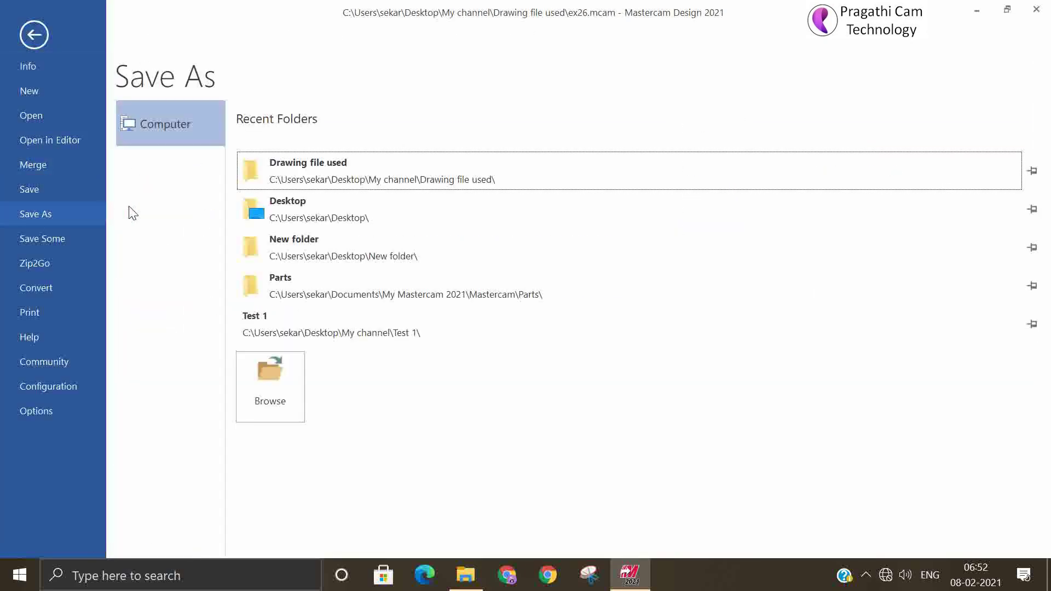
pyautogui.click(286, 370)
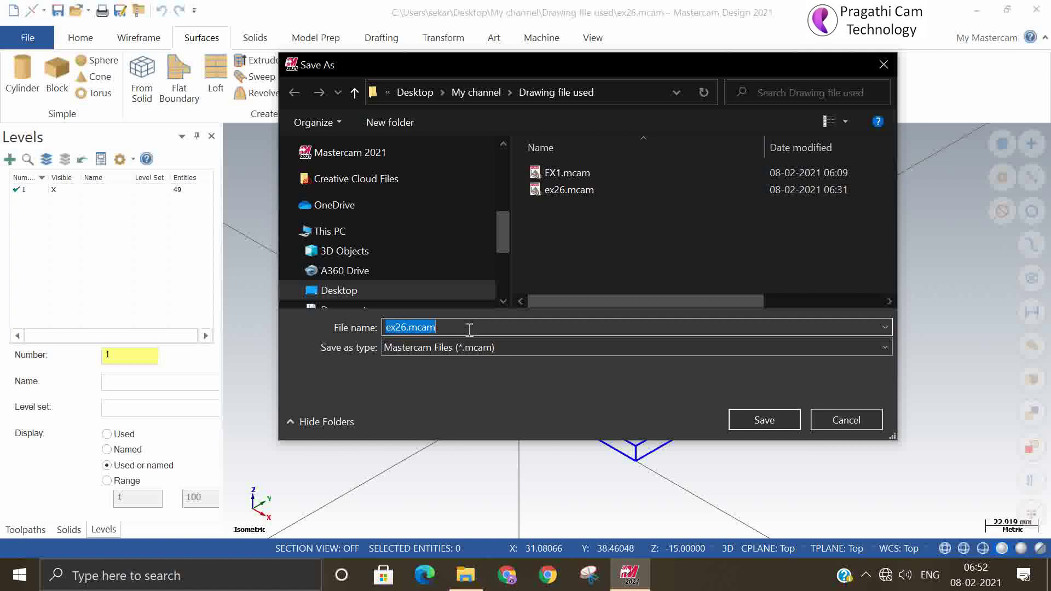
pyautogui.write('surf ex1')
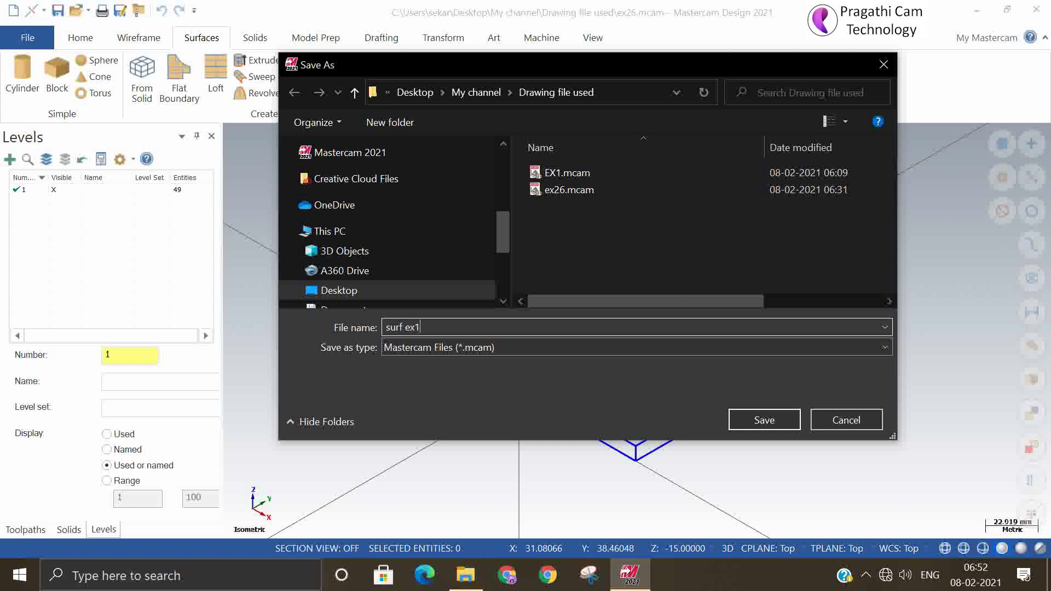
pyautogui.click(762, 421)
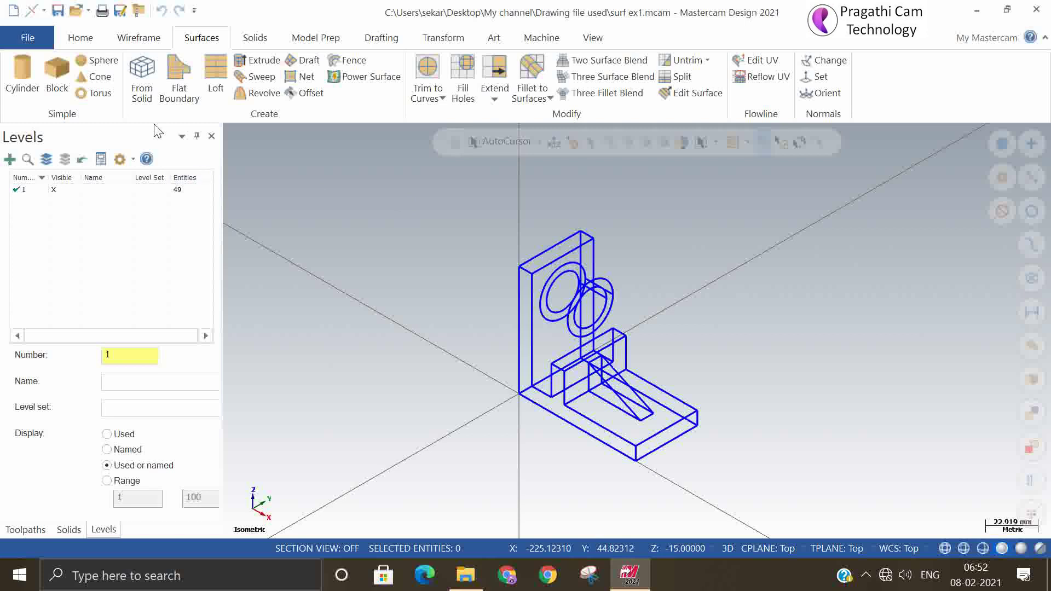
# Step: Create a flat boundary surface on the underside of the bracket's base by chaining its four bottom edges
pyautogui.click(176, 71)
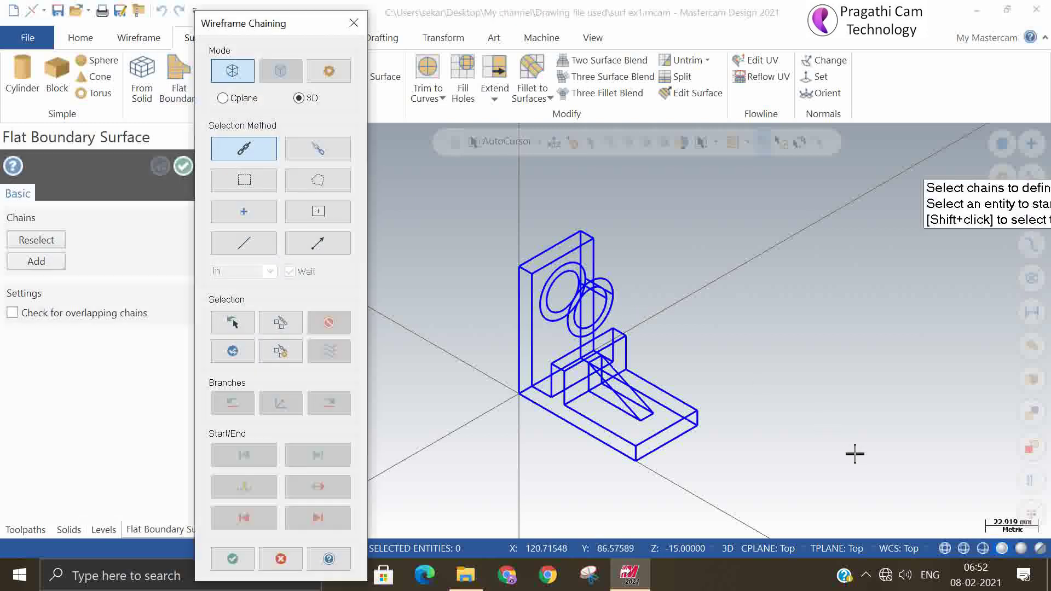
pyautogui.scroll(5, 770, 453)
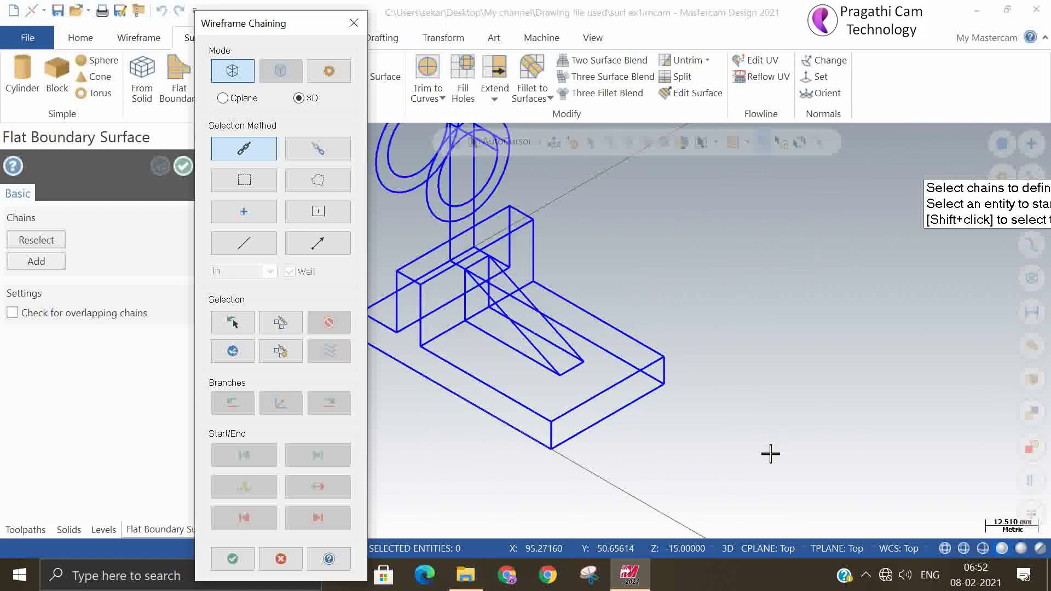
pyautogui.moveTo(773, 441); pyautogui.dragTo(800, 400, button='middle')
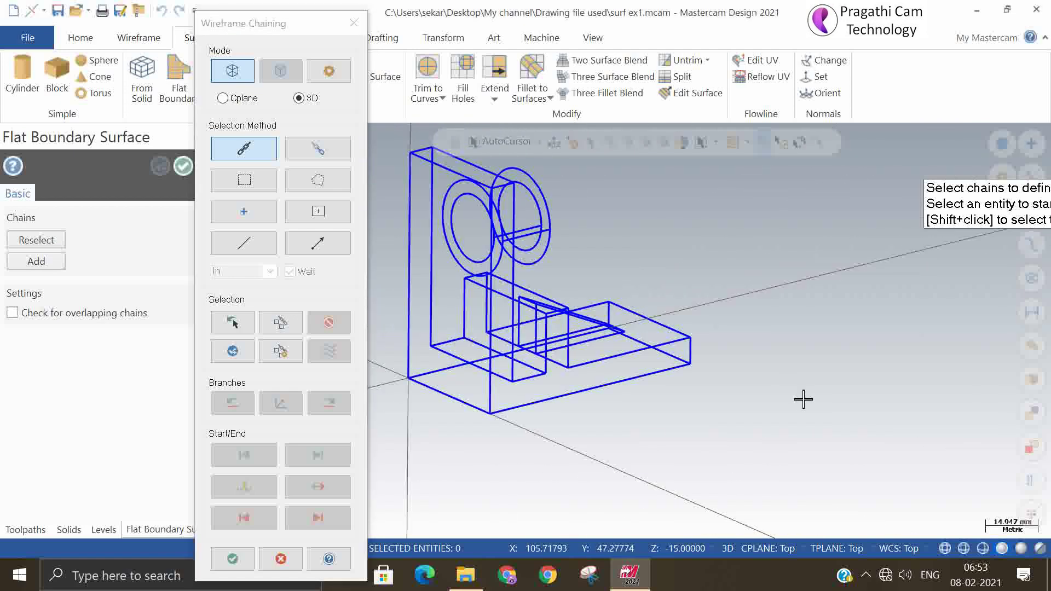
pyautogui.click(452, 395)
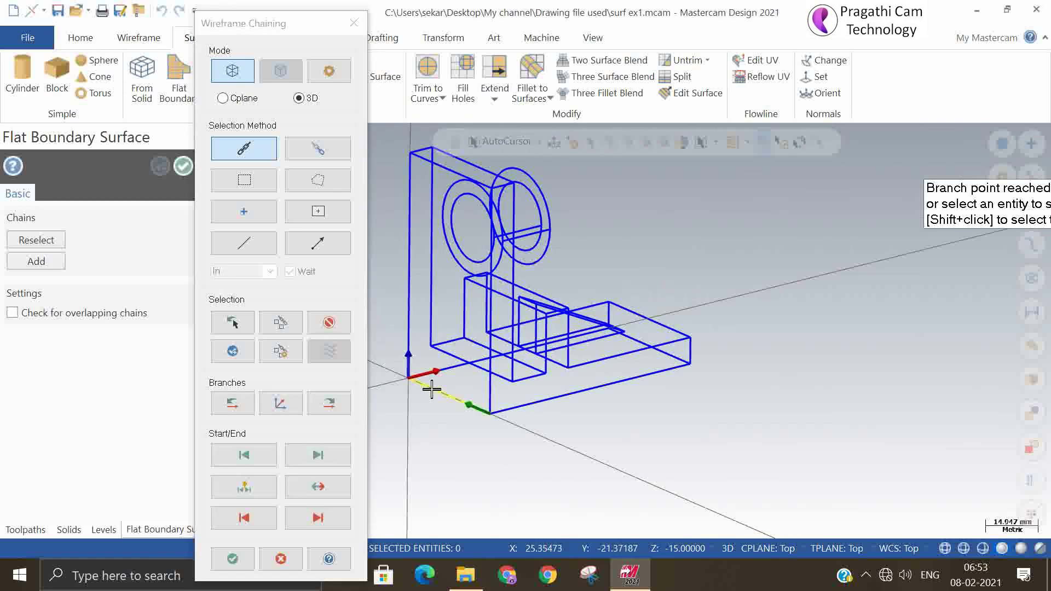
pyautogui.click(439, 372)
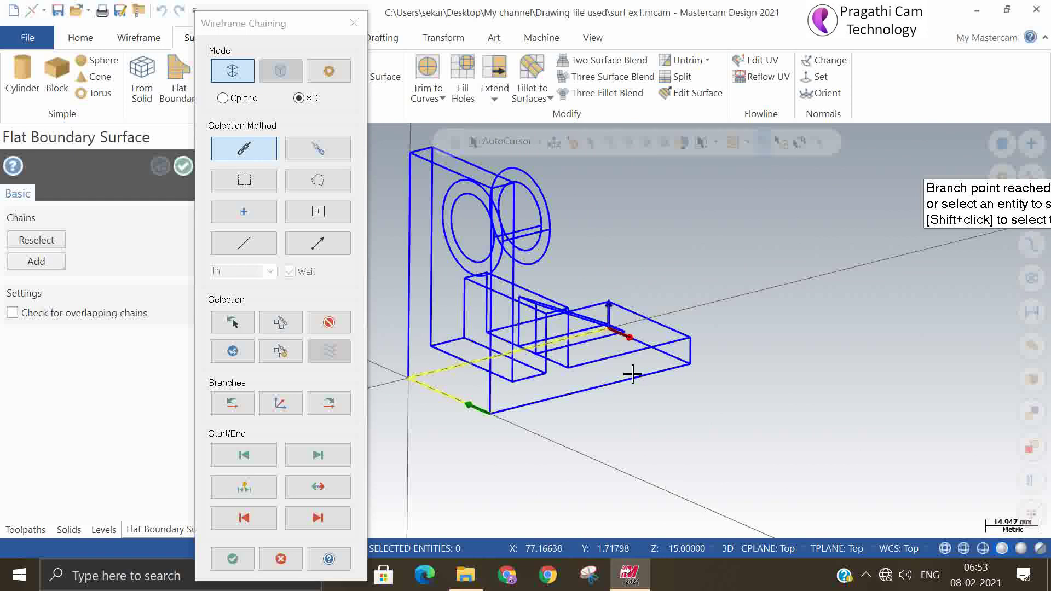
pyautogui.click(663, 356)
pyautogui.click(630, 387)
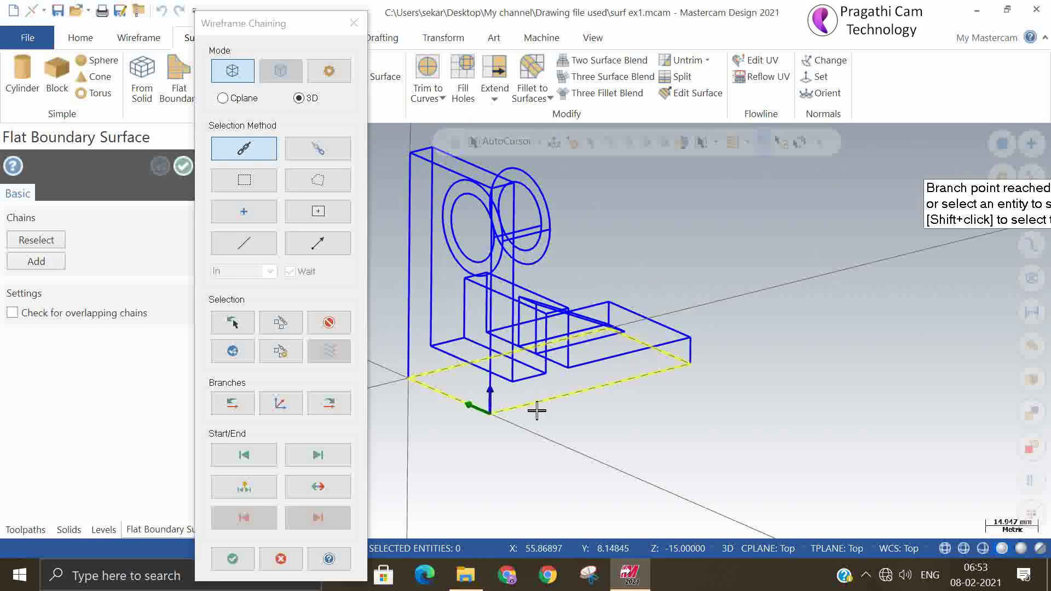
pyautogui.click(233, 559)
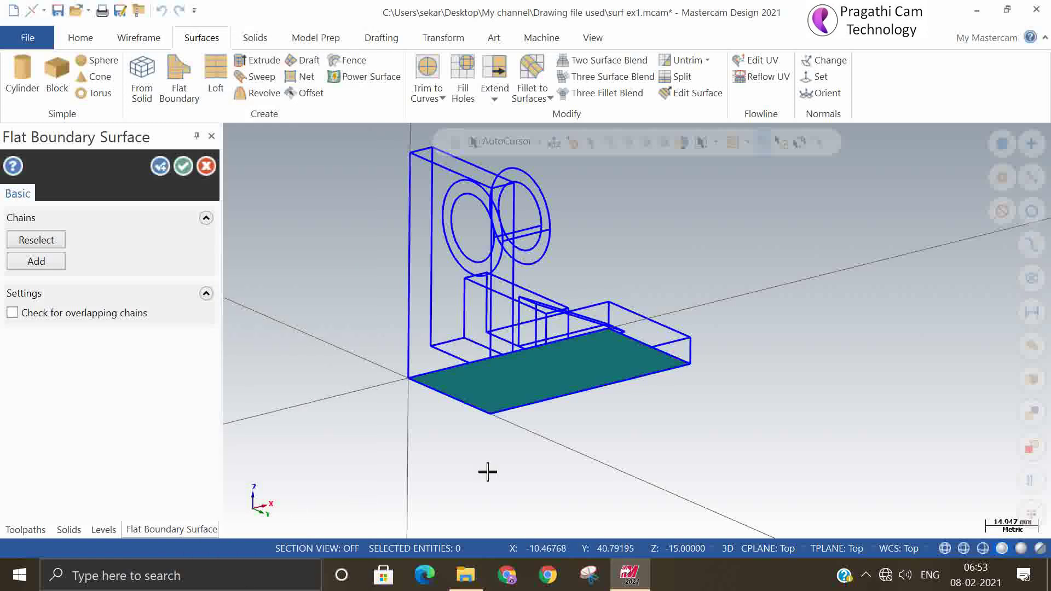
pyautogui.click(161, 166)
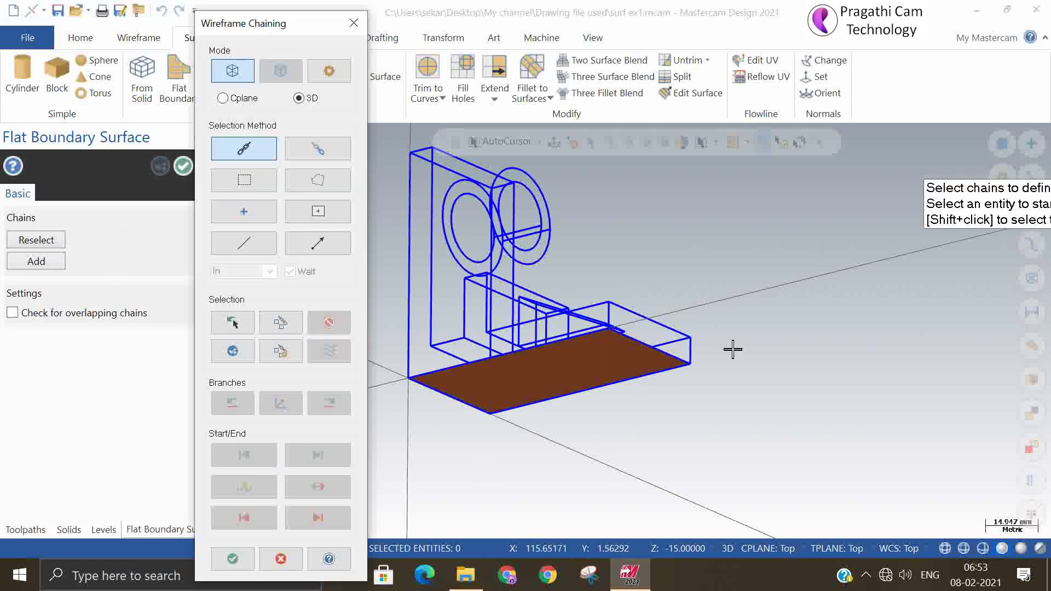
# Step: Create a flat boundary surface on one side of the bracket by chaining the closed L-shaped side profile, including the small upright wall
pyautogui.moveTo(733, 349); pyautogui.dragTo(534, 435, button='middle')
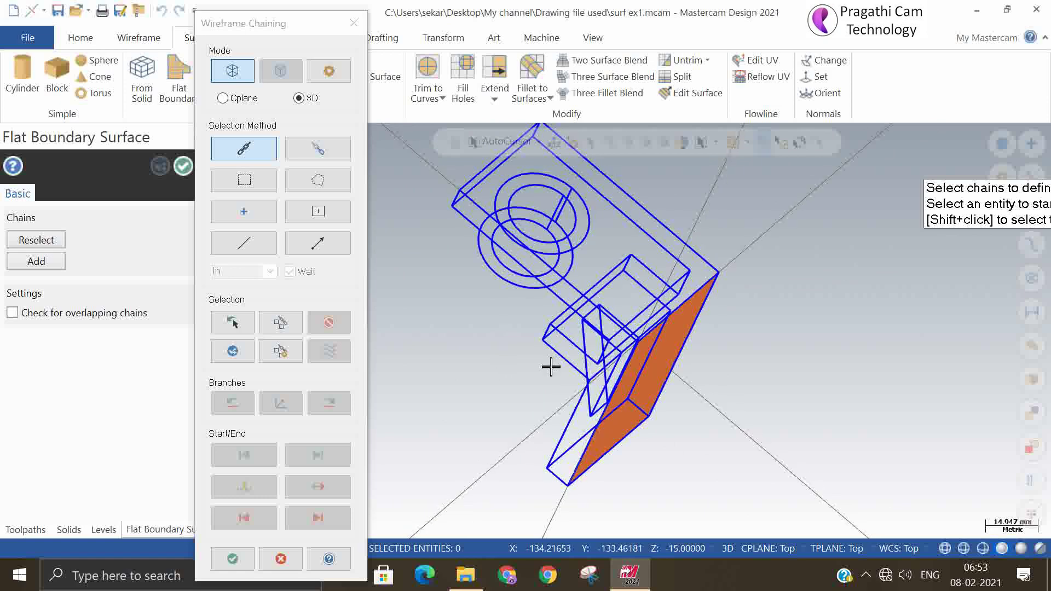
pyautogui.click(636, 383)
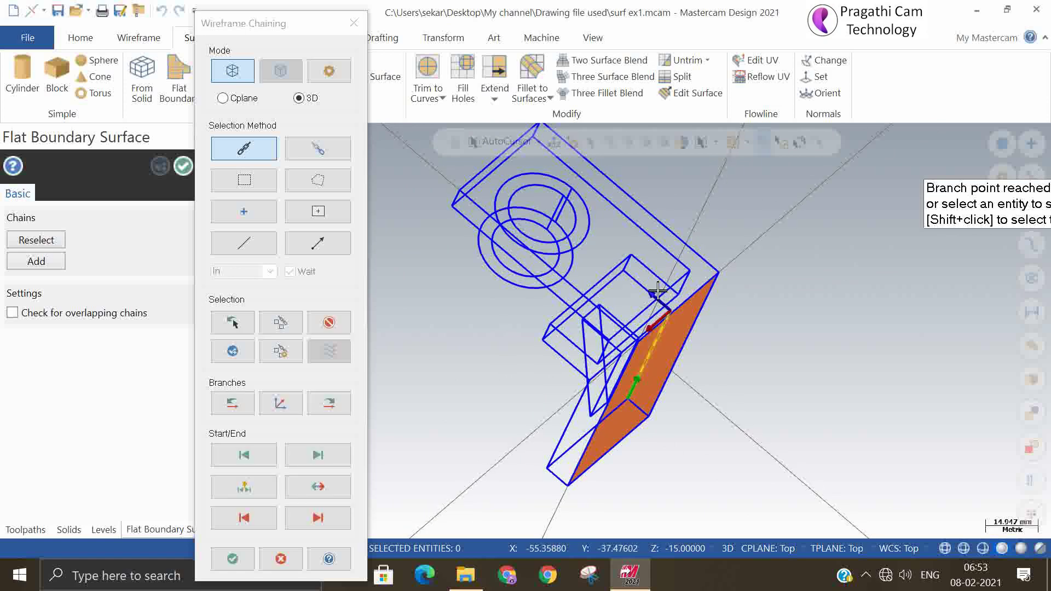
pyautogui.click(636, 271)
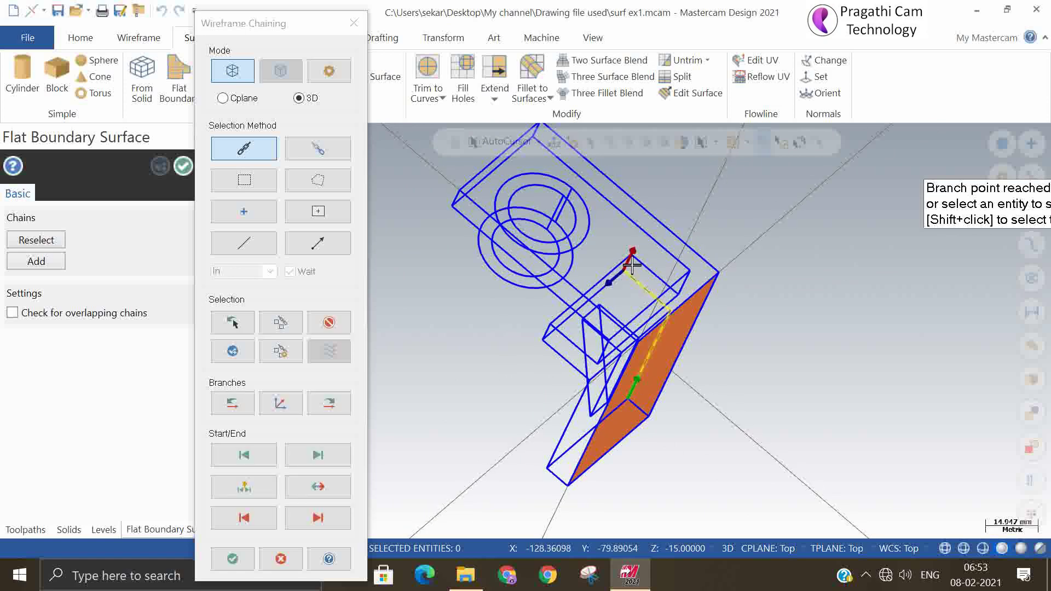
pyautogui.click(630, 257)
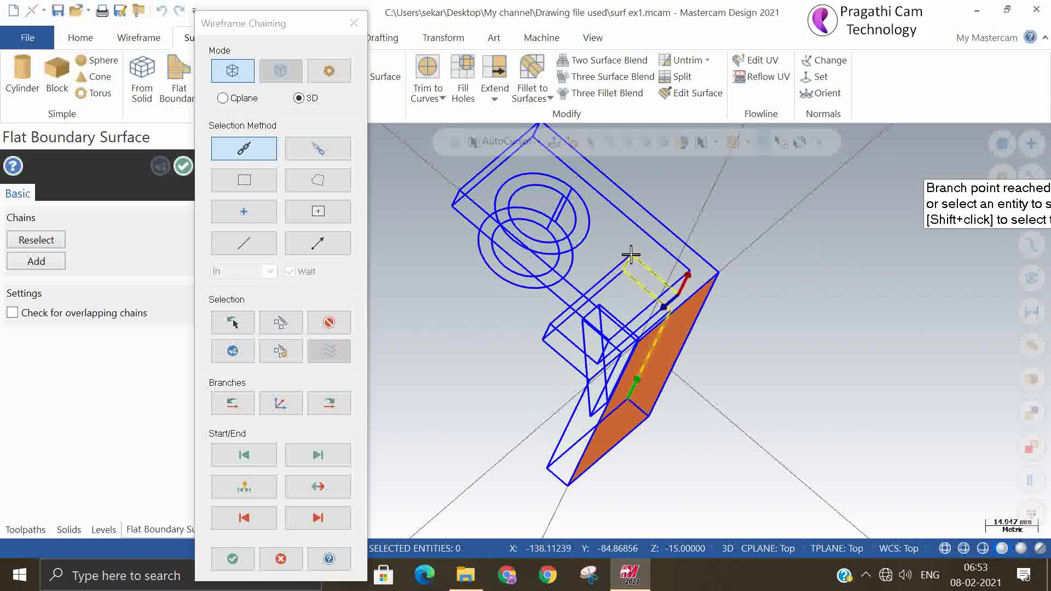
pyautogui.click(659, 238)
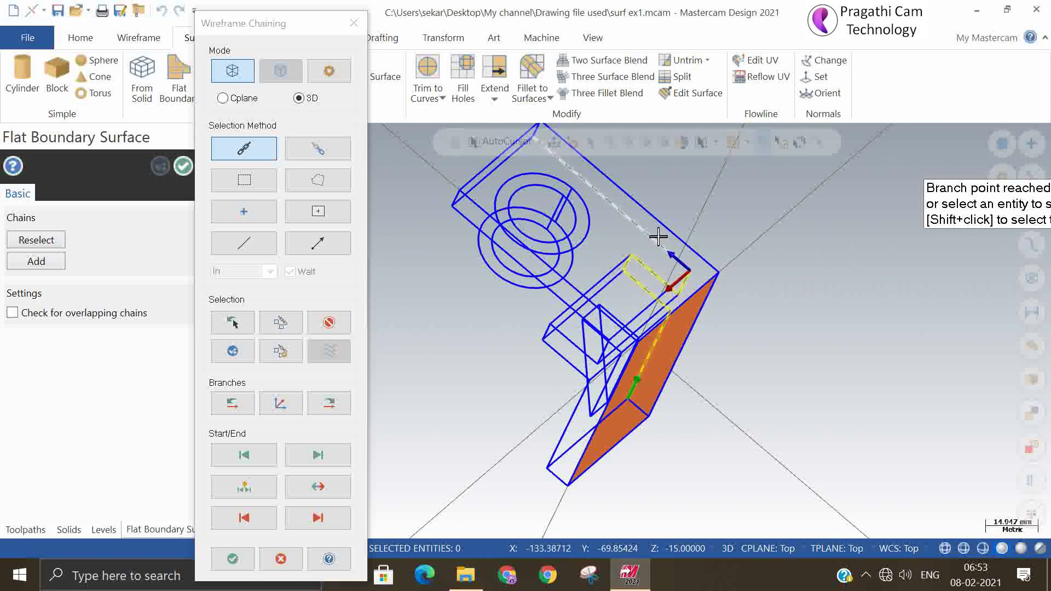
pyautogui.scroll(-2, 657, 240)
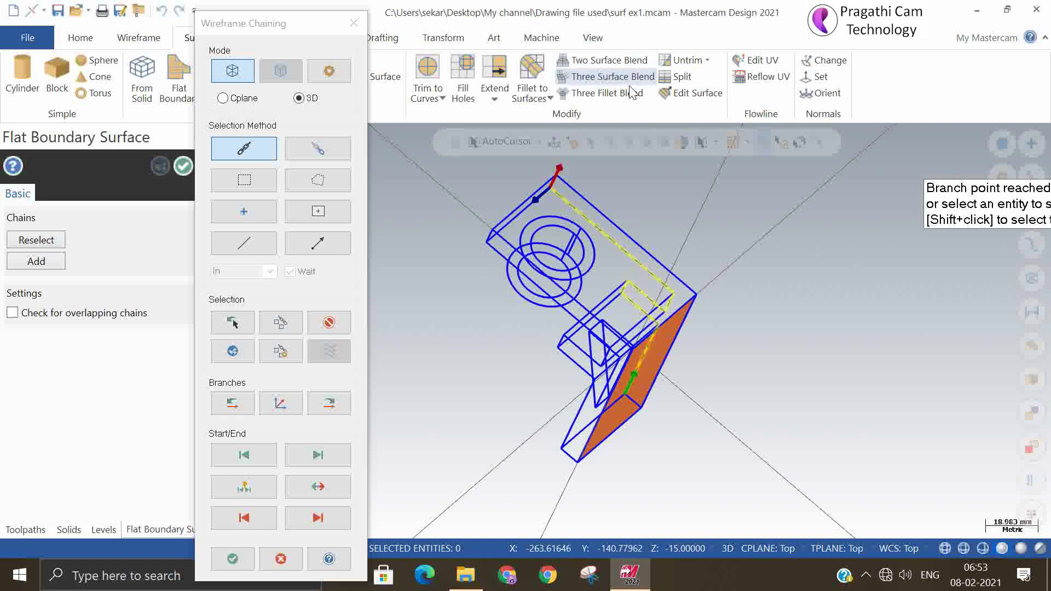
pyautogui.moveTo(609, 177); pyautogui.dragTo(597, 222, button='middle')
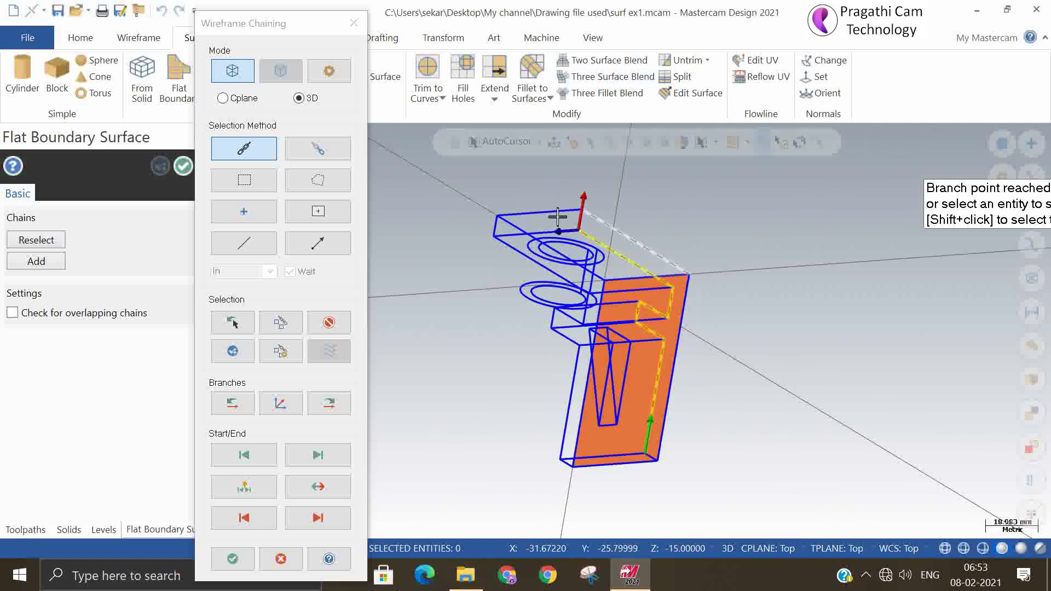
pyautogui.click(596, 222)
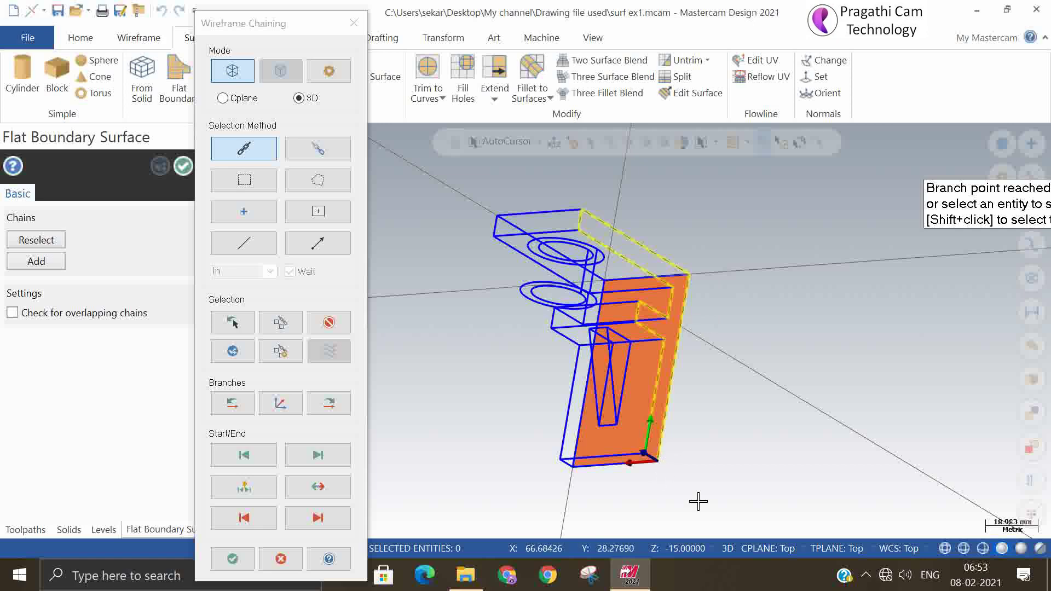
pyautogui.scroll(5, 668, 491)
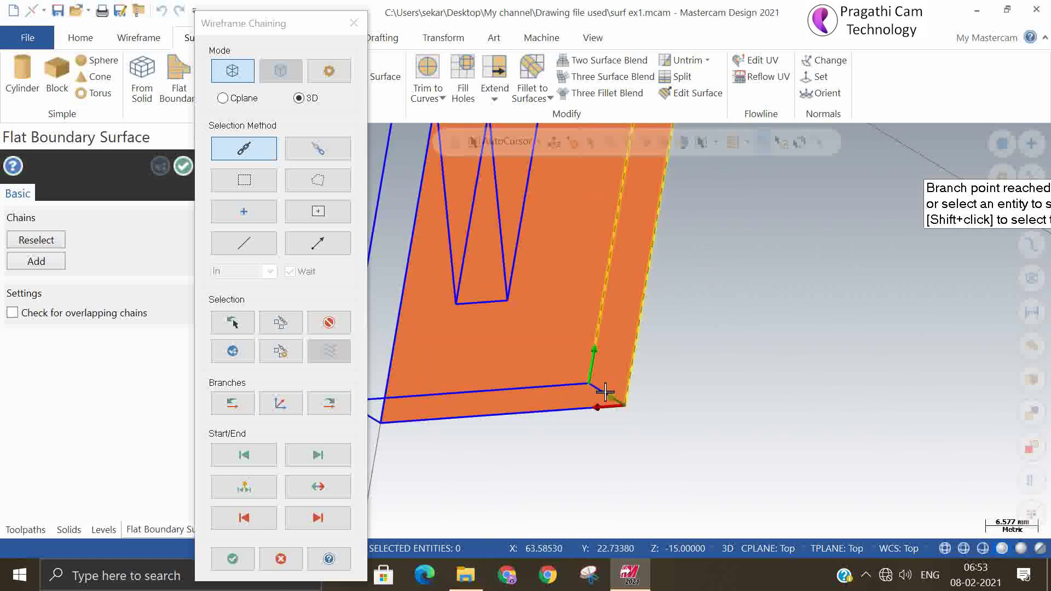
pyautogui.click(624, 406)
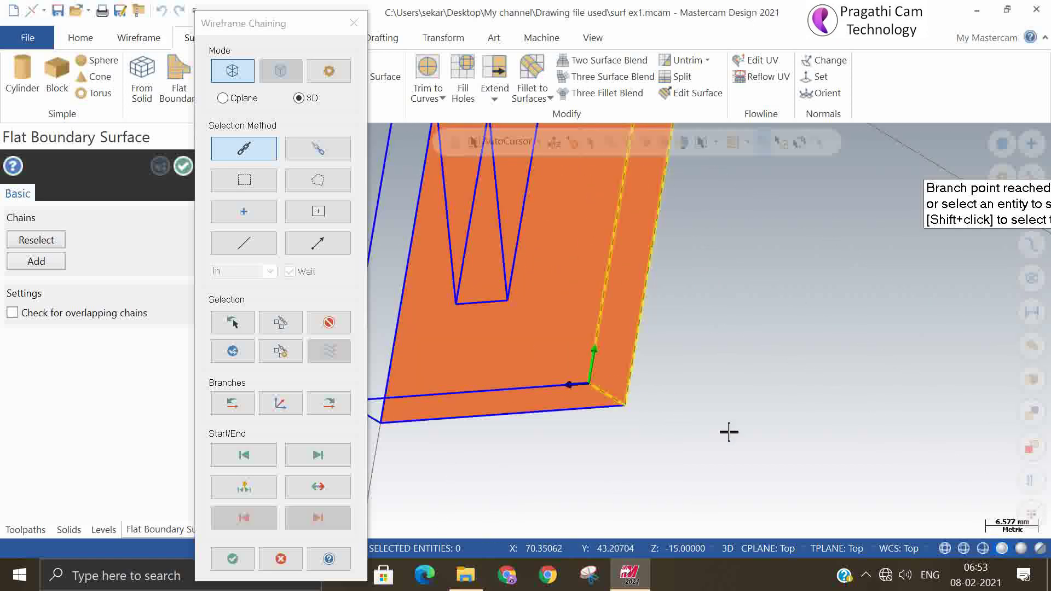
pyautogui.click(232, 559)
pyautogui.scroll(-2, 468, 459)
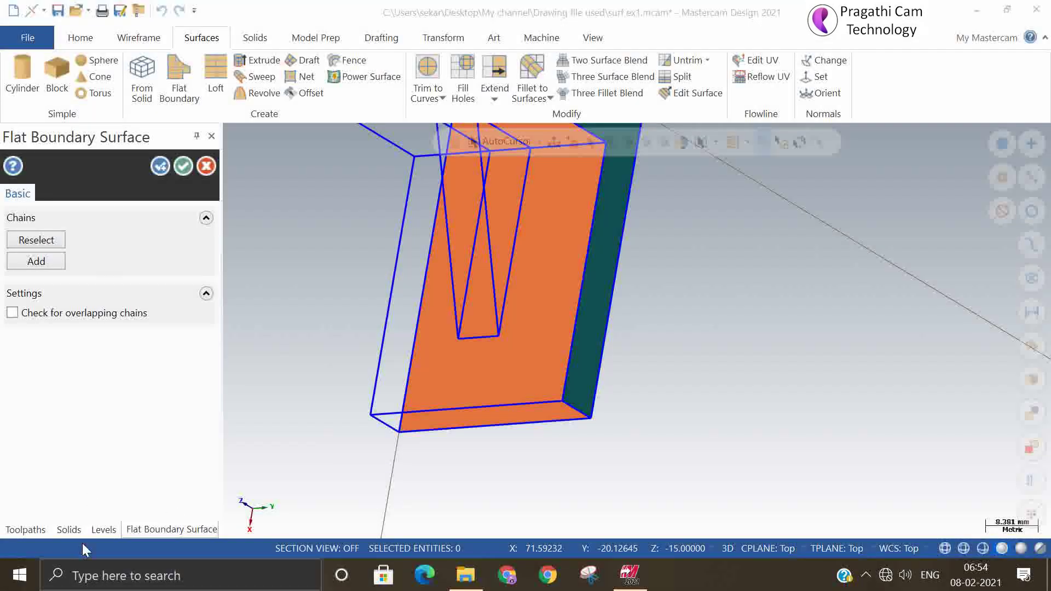
pyautogui.click(157, 165)
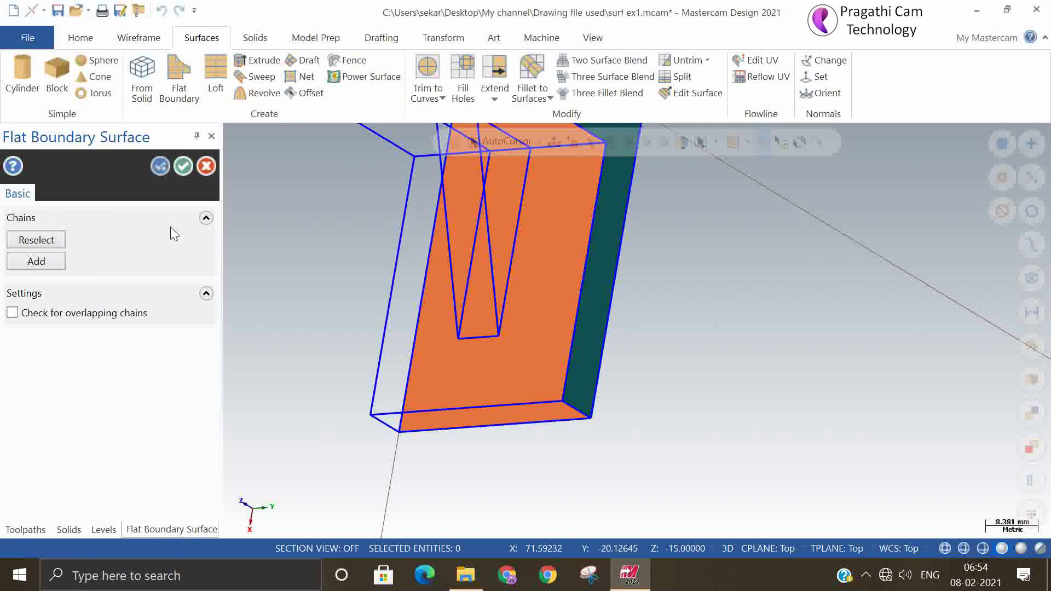
# Step: Create a flat boundary surface on the back face of the bracket's tall upright plate by chaining its four outer edges
pyautogui.scroll(-5, 583, 457)
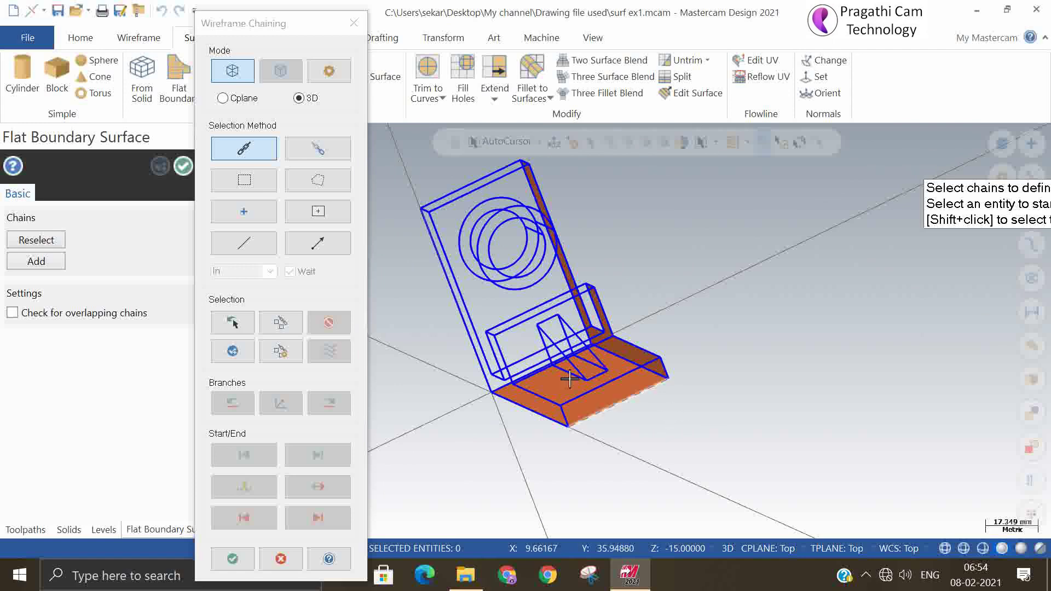
pyautogui.moveTo(472, 364); pyautogui.dragTo(641, 304, button='middle')
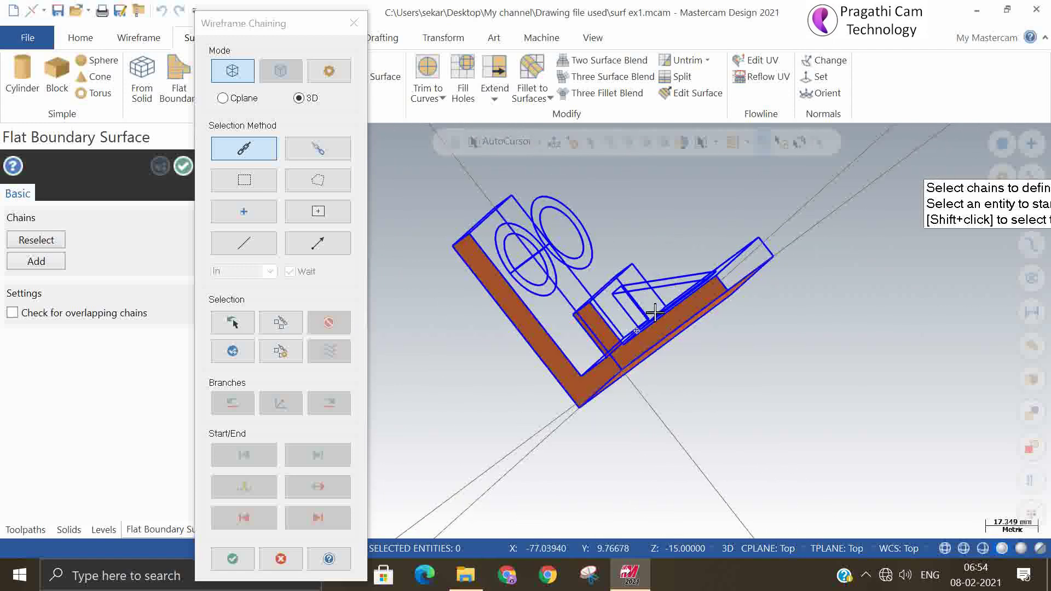
pyautogui.click(476, 276)
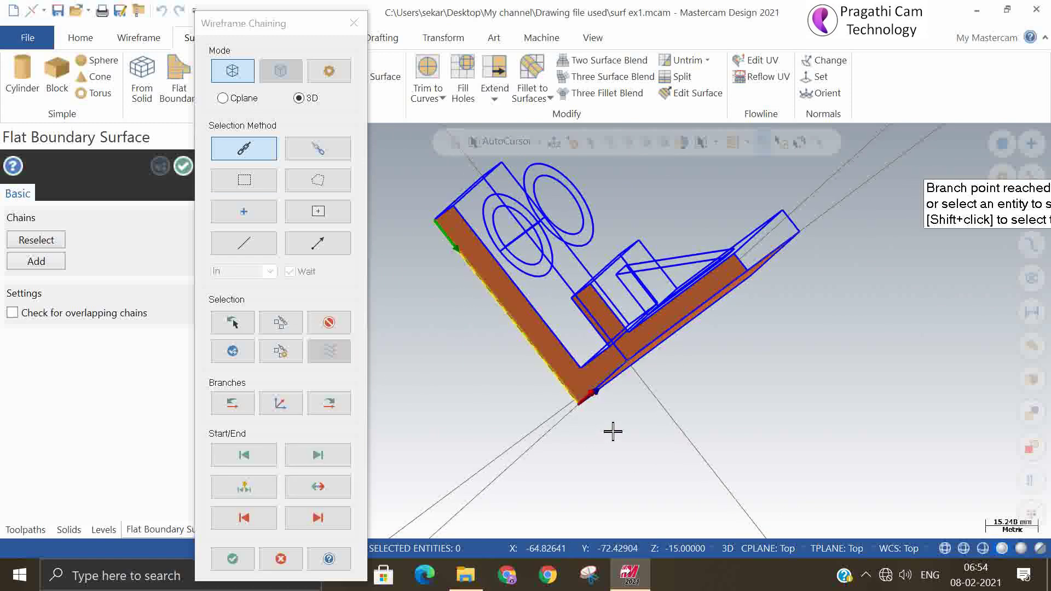
pyautogui.moveTo(612, 429); pyautogui.dragTo(750, 380, button='middle')
pyautogui.click(708, 350)
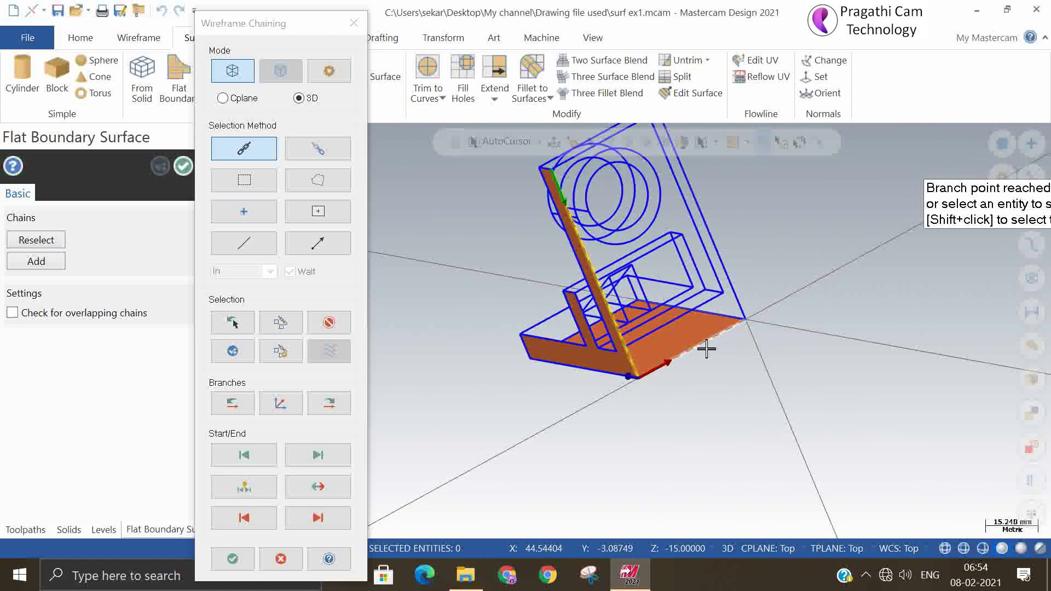
pyautogui.click(720, 251)
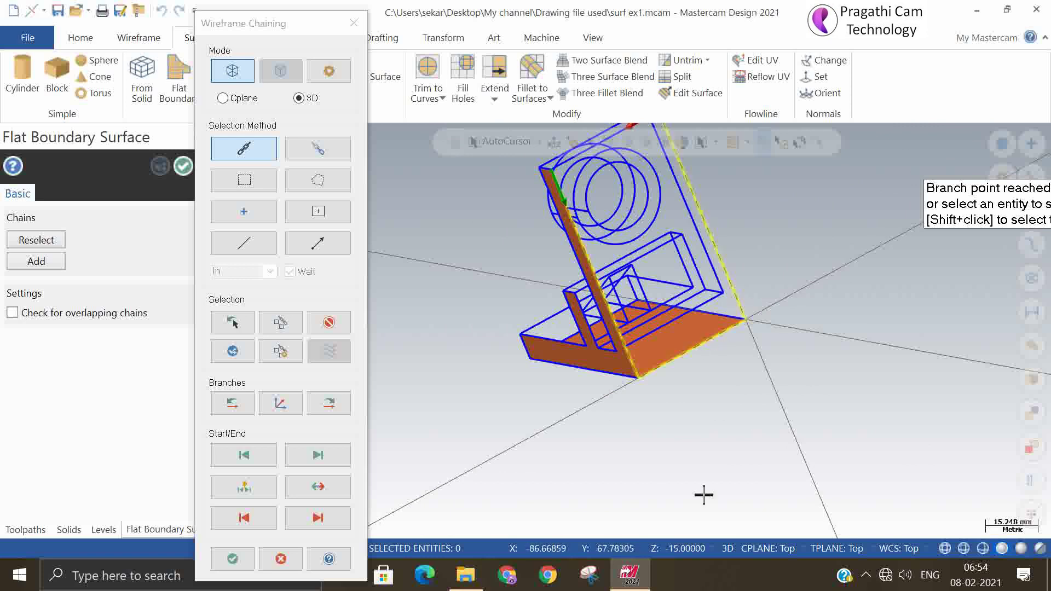
pyautogui.scroll(-2, 705, 495)
pyautogui.click(645, 225)
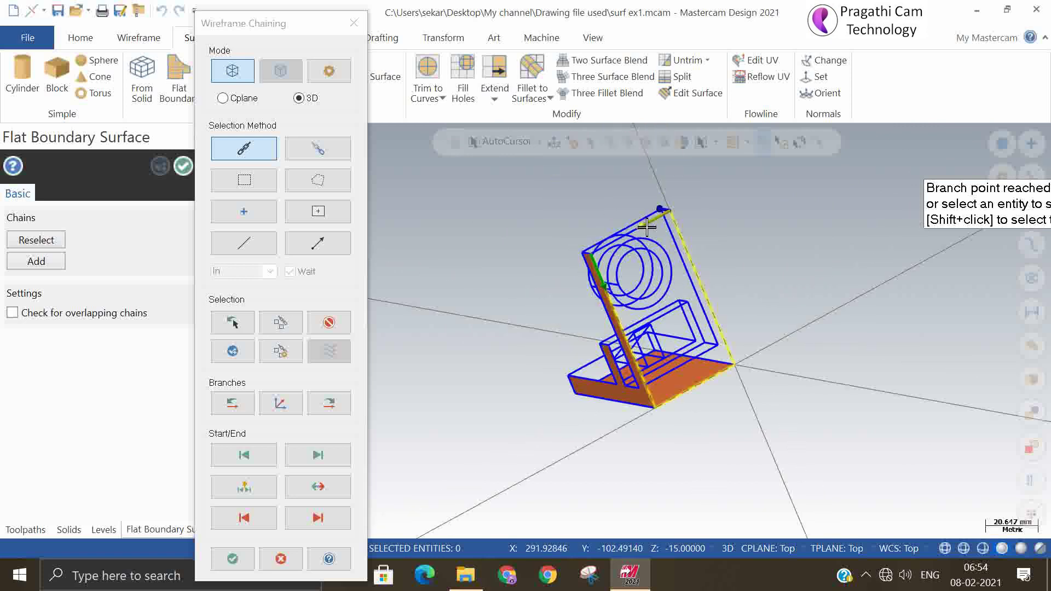
pyautogui.click(654, 220)
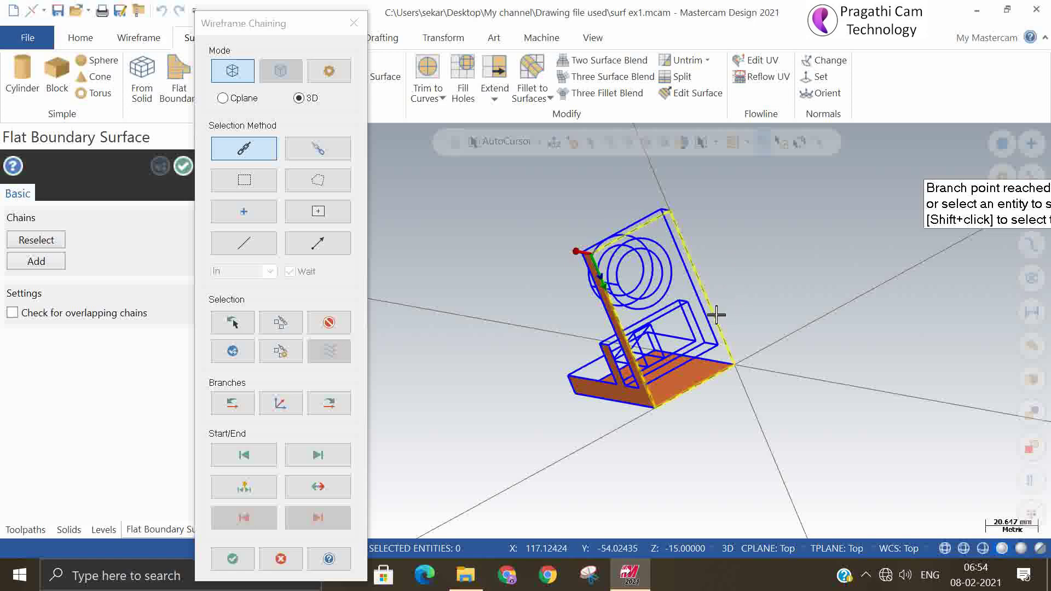
pyautogui.moveTo(607, 438)
pyautogui.mouseDown(button='middle')
pyautogui.moveTo(460, 441)
pyautogui.moveTo(445, 477)
pyautogui.moveTo(462, 510)
pyautogui.moveTo(474, 493)
pyautogui.mouseUp(button='middle')
pyautogui.click(232, 558)
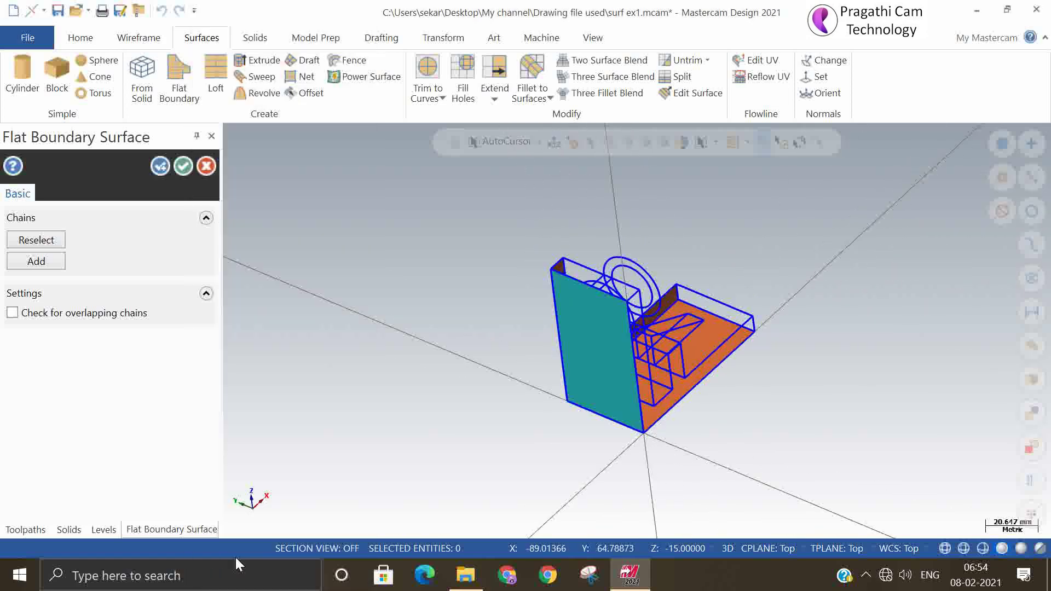
pyautogui.click(160, 165)
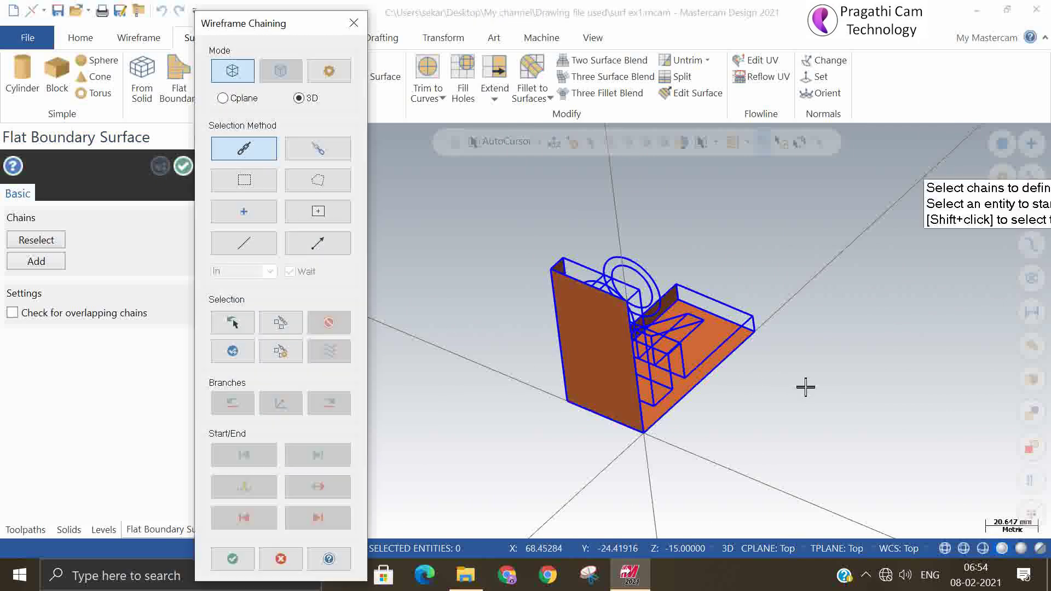
# Step: Create a flat boundary surface on the narrow top face of the tall upright plate by chaining its four edges
pyautogui.moveTo(807, 382); pyautogui.dragTo(575, 487, button='middle')
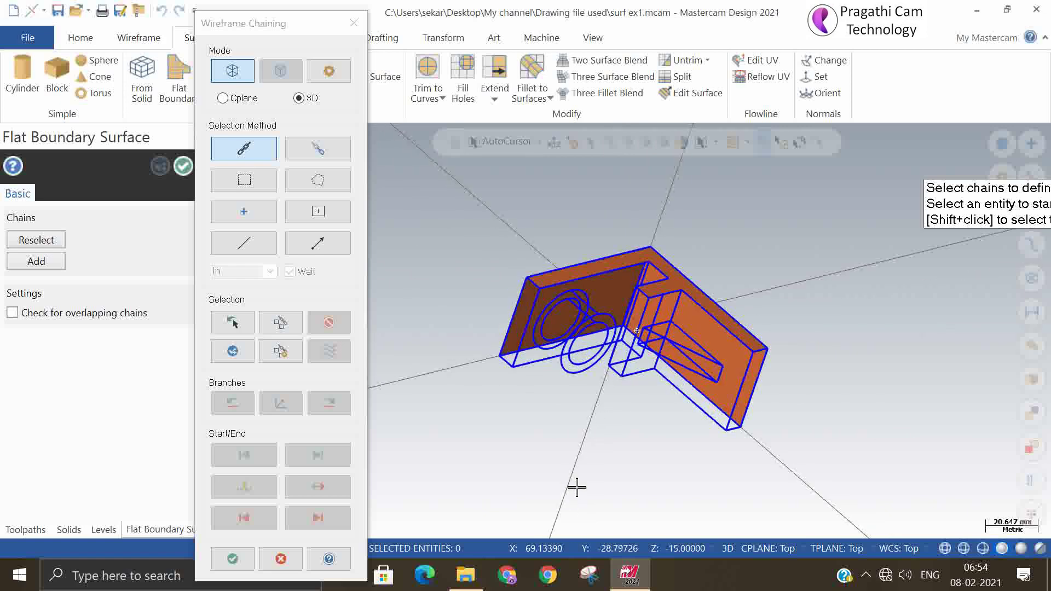
pyautogui.scroll(3, 475, 352)
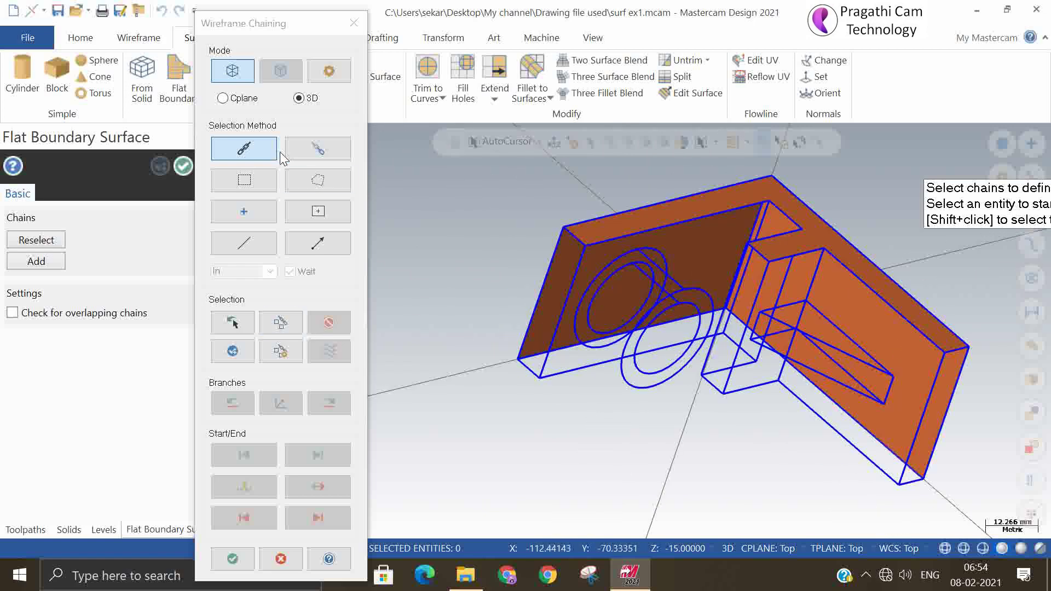
pyautogui.click(552, 258)
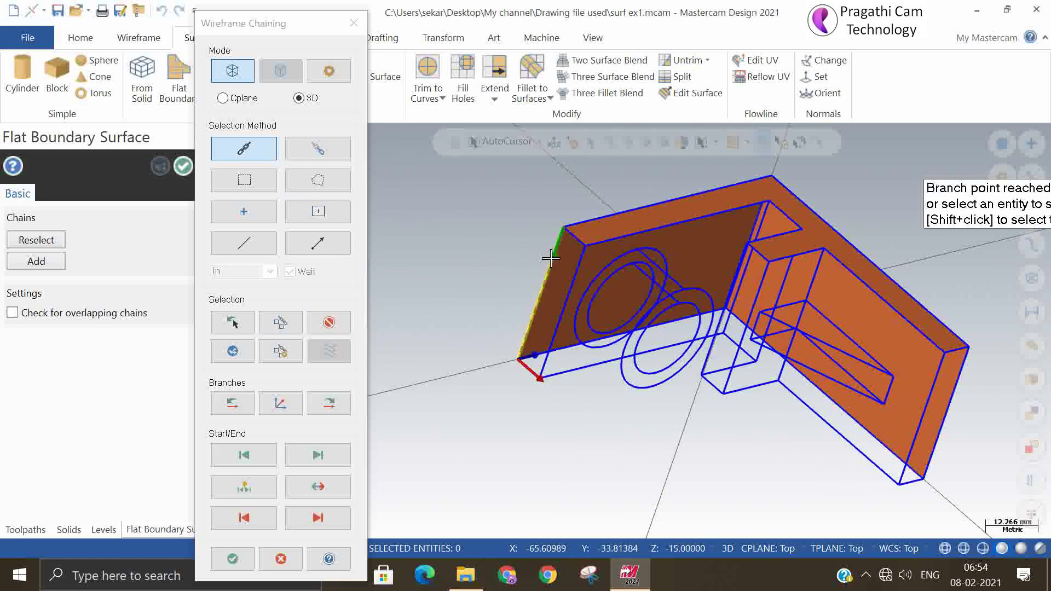
pyautogui.click(557, 334)
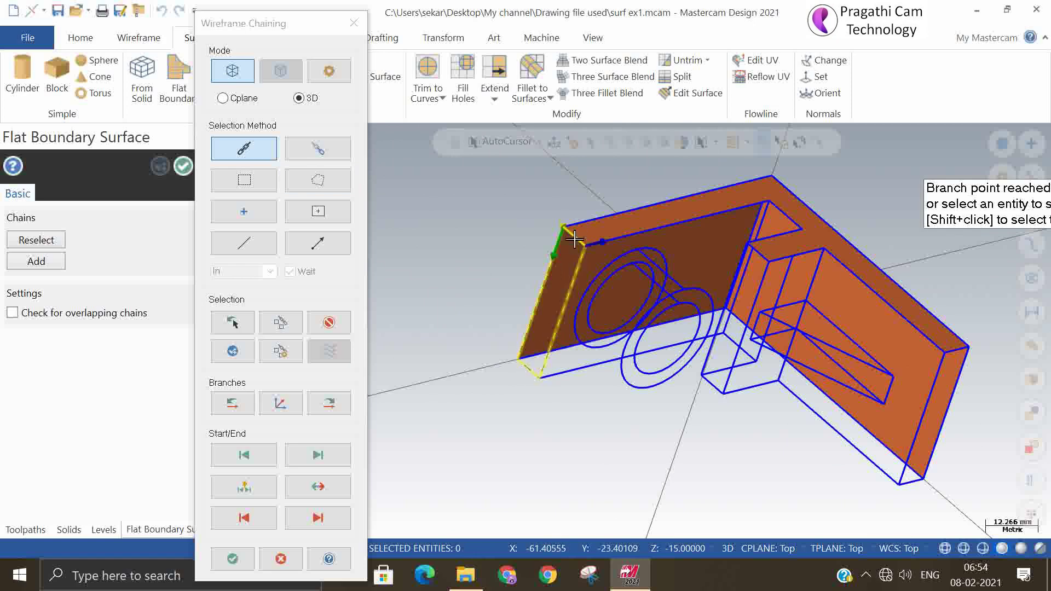
pyautogui.click(242, 559)
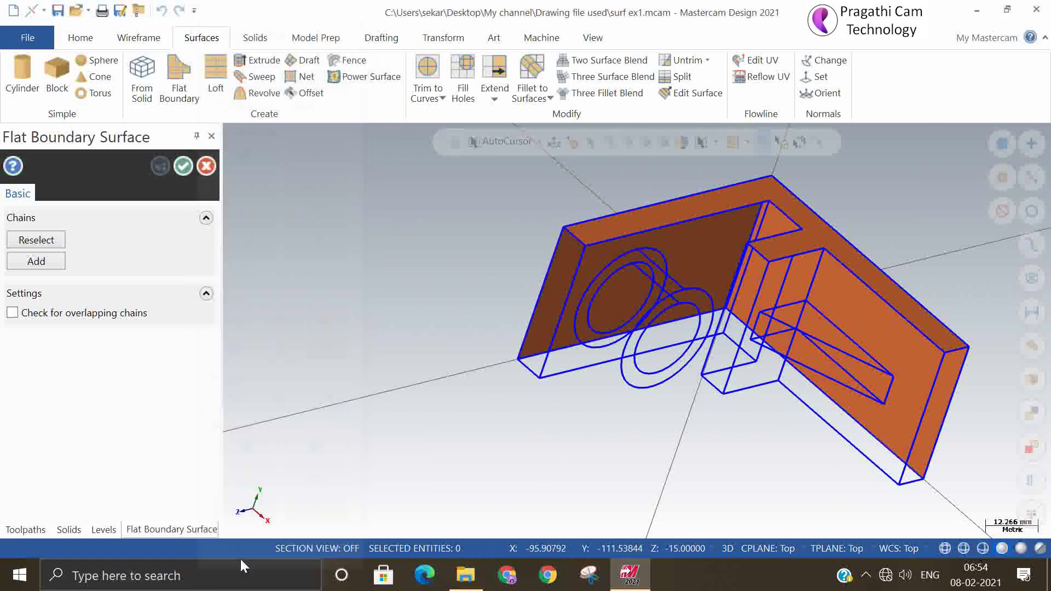
pyautogui.click(160, 166)
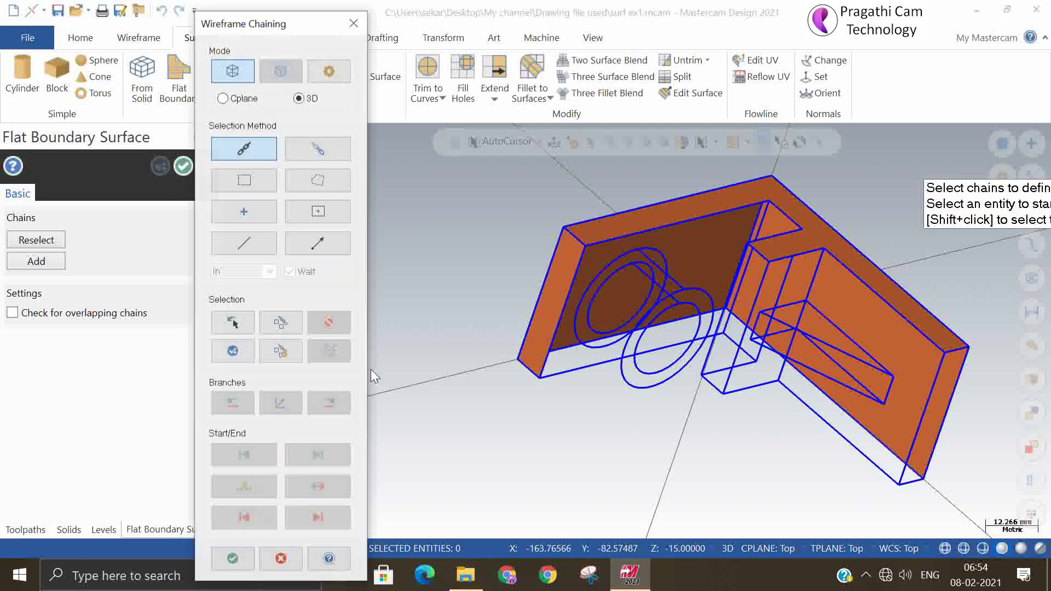
# Step: Create a flat boundary surface on the free end face of the bracket's base by chaining its four edges
pyautogui.moveTo(463, 398); pyautogui.dragTo(371, 305, button='middle')
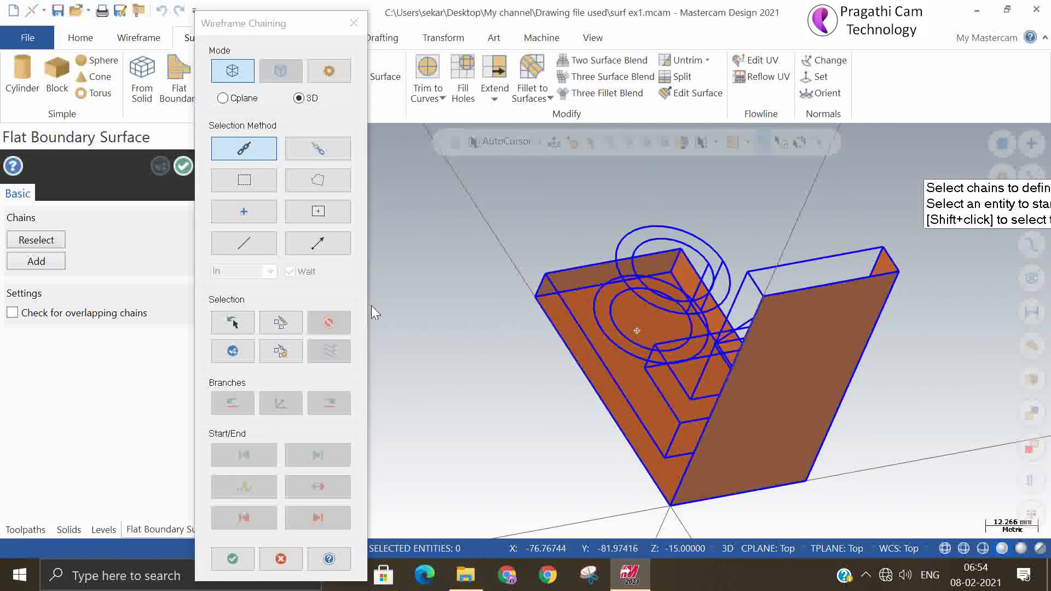
pyautogui.click(756, 290)
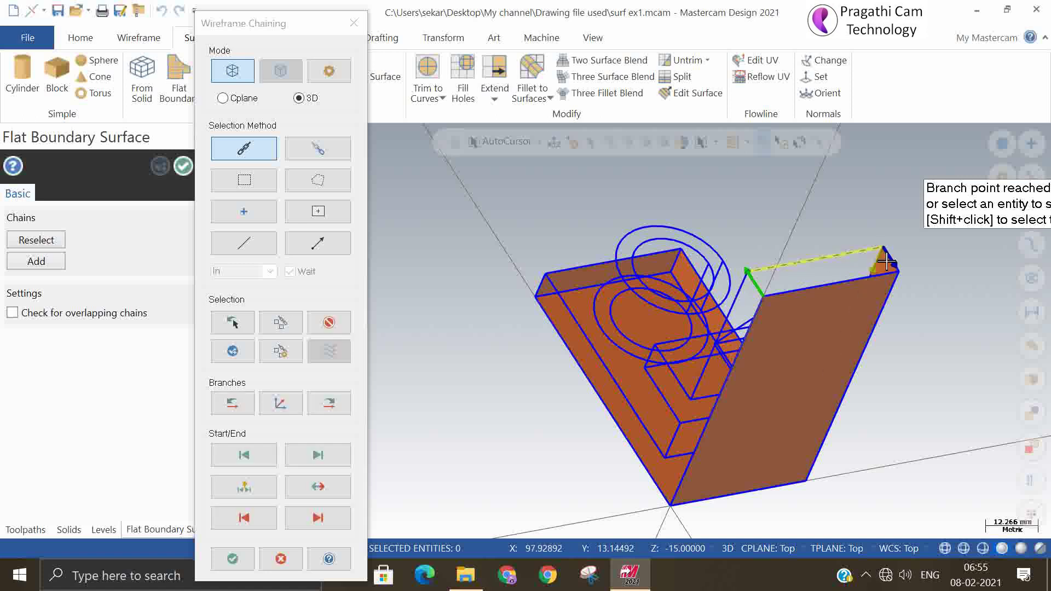
pyautogui.click(892, 261)
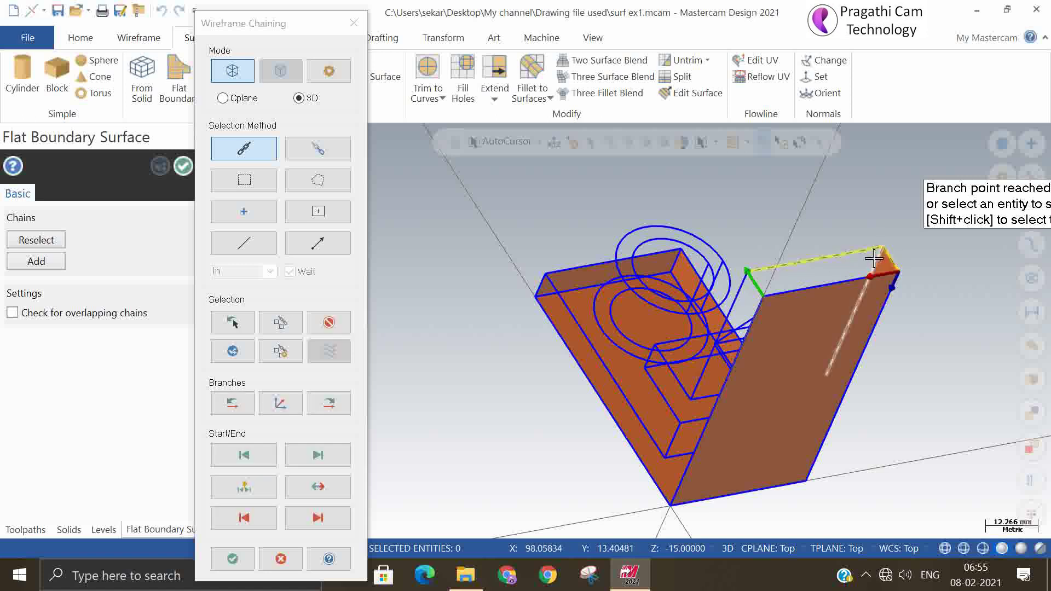
pyautogui.click(854, 282)
pyautogui.click(233, 558)
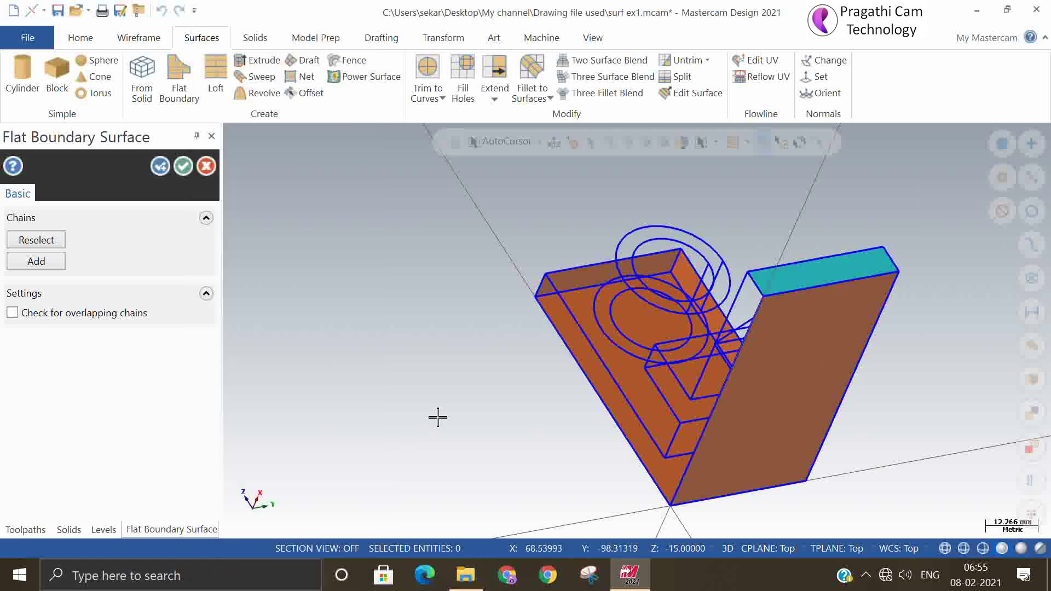
pyautogui.moveTo(438, 417)
pyautogui.mouseDown(button='middle')
pyautogui.moveTo(538, 445)
pyautogui.moveTo(561, 425)
pyautogui.moveTo(510, 422)
pyautogui.moveTo(559, 469)
pyautogui.moveTo(558, 434)
pyautogui.mouseUp(button='middle')
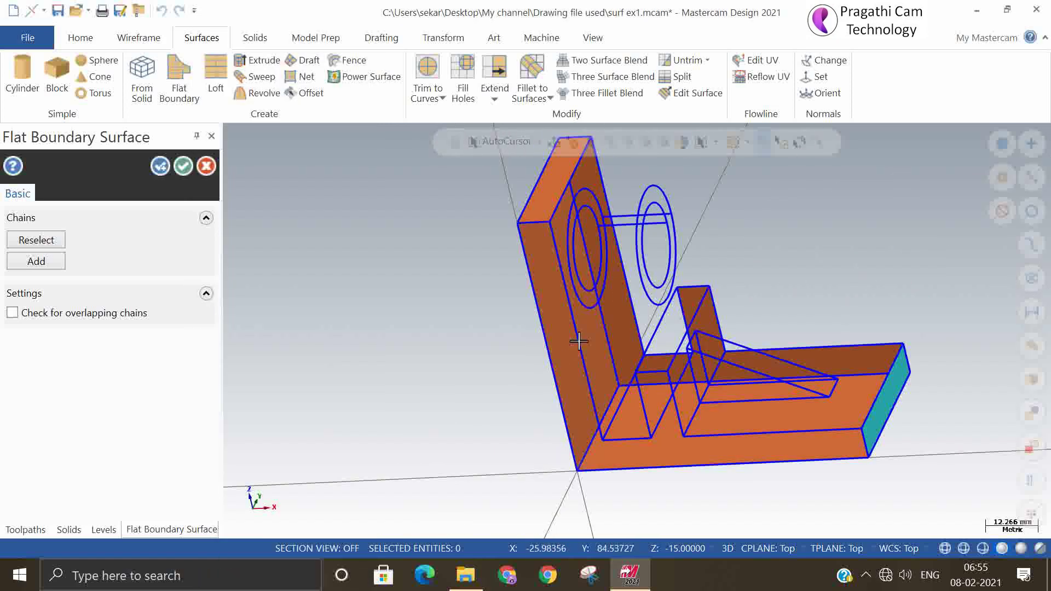
pyautogui.click(160, 165)
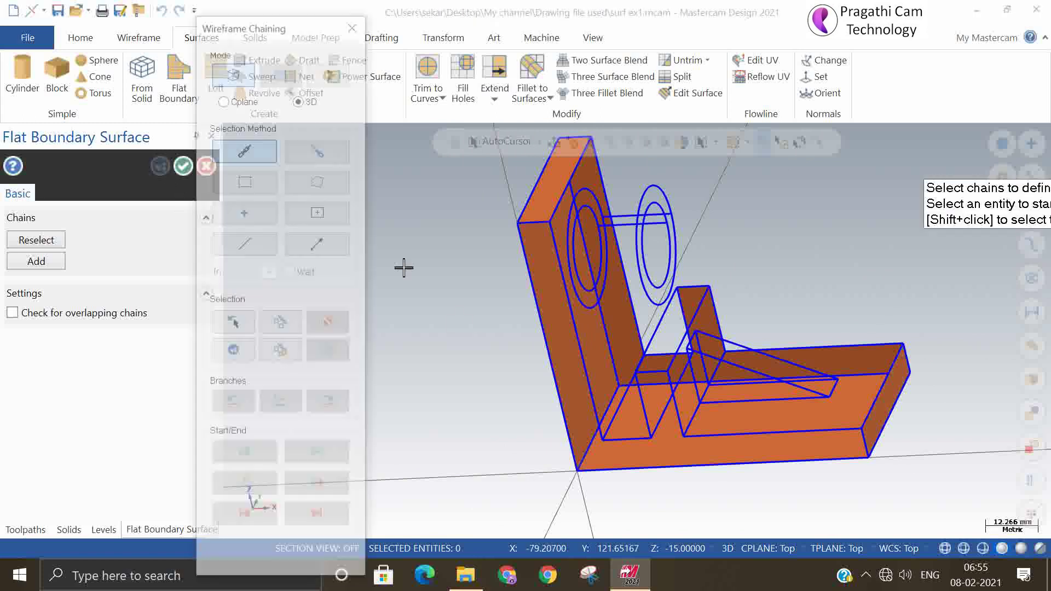
# Step: Create a flat boundary surface on the bracket's remaining open side by chaining the closed L-shaped side profile, including the small upright wall
pyautogui.click(541, 301)
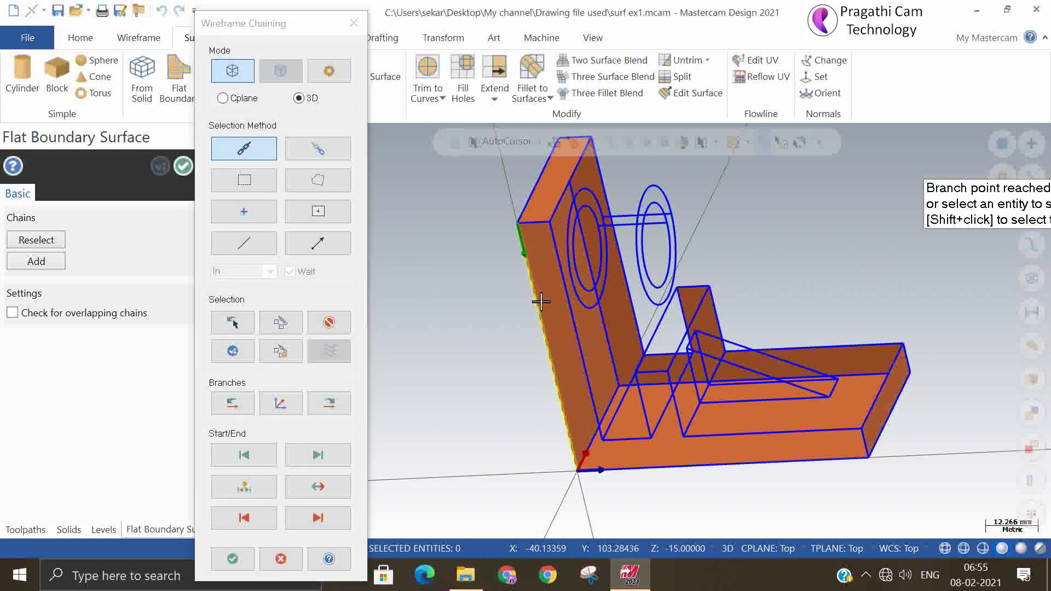
pyautogui.click(656, 462)
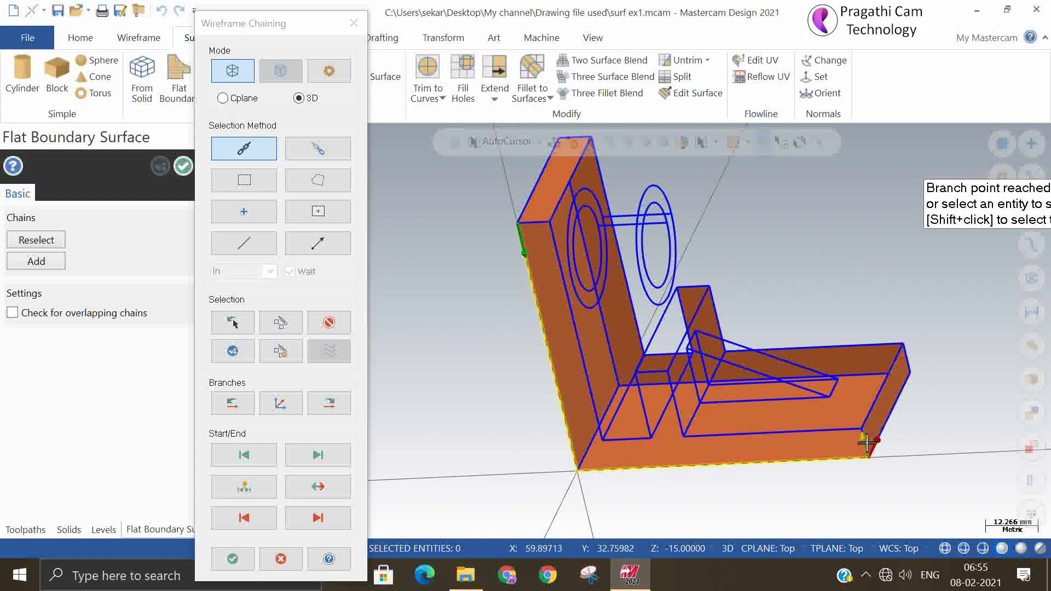
pyautogui.click(805, 431)
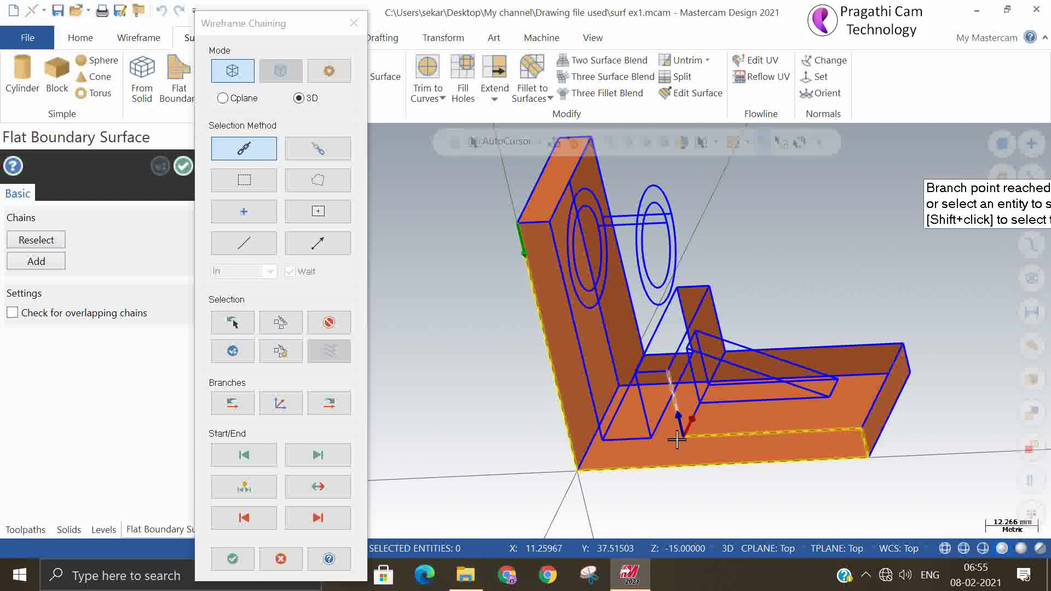
pyautogui.click(673, 403)
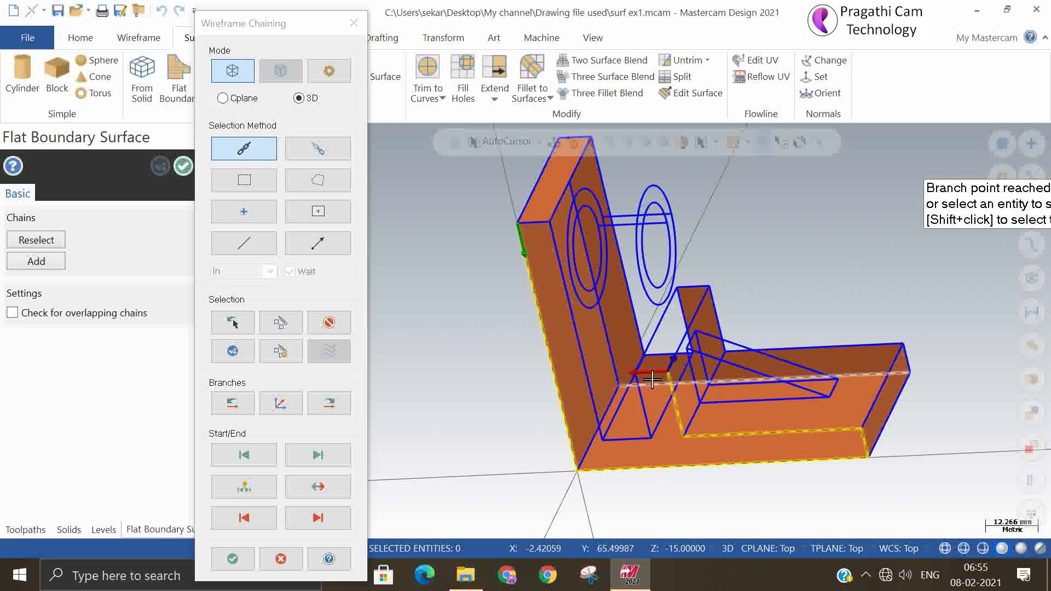
pyautogui.click(644, 408)
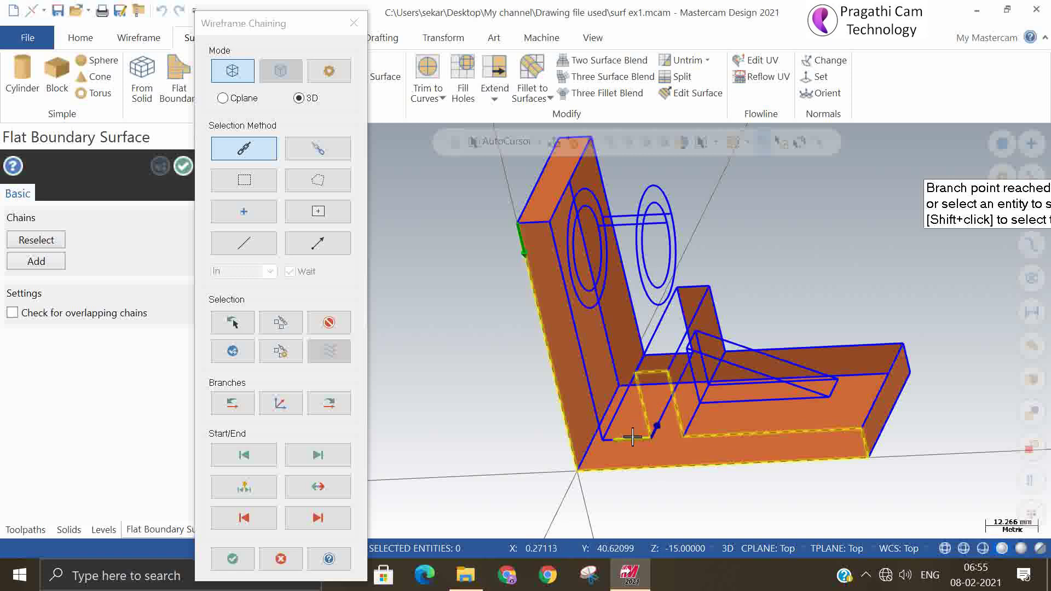
pyautogui.click(594, 397)
pyautogui.click(533, 223)
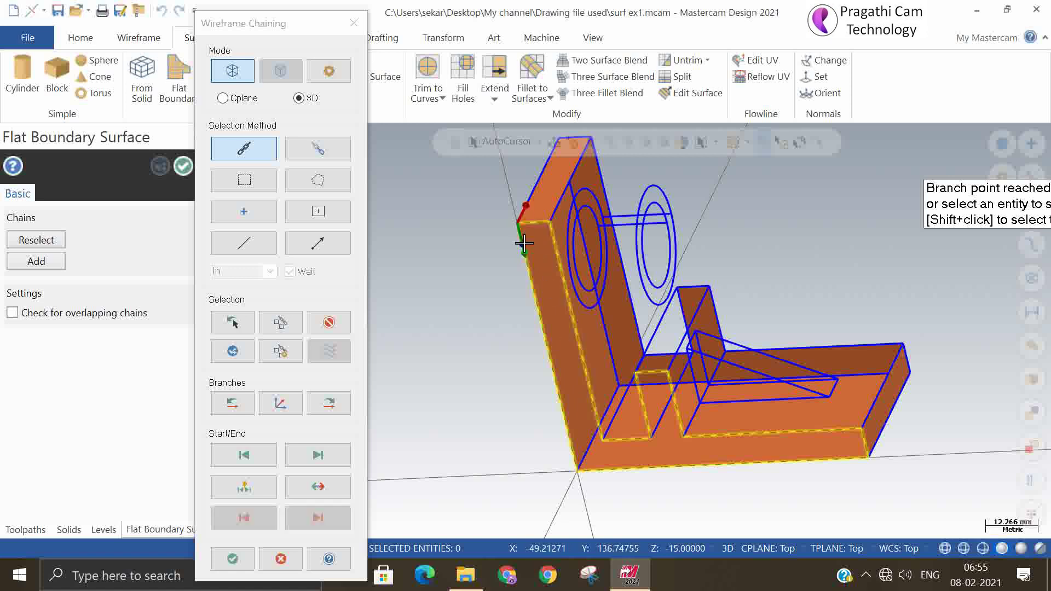
pyautogui.click(233, 559)
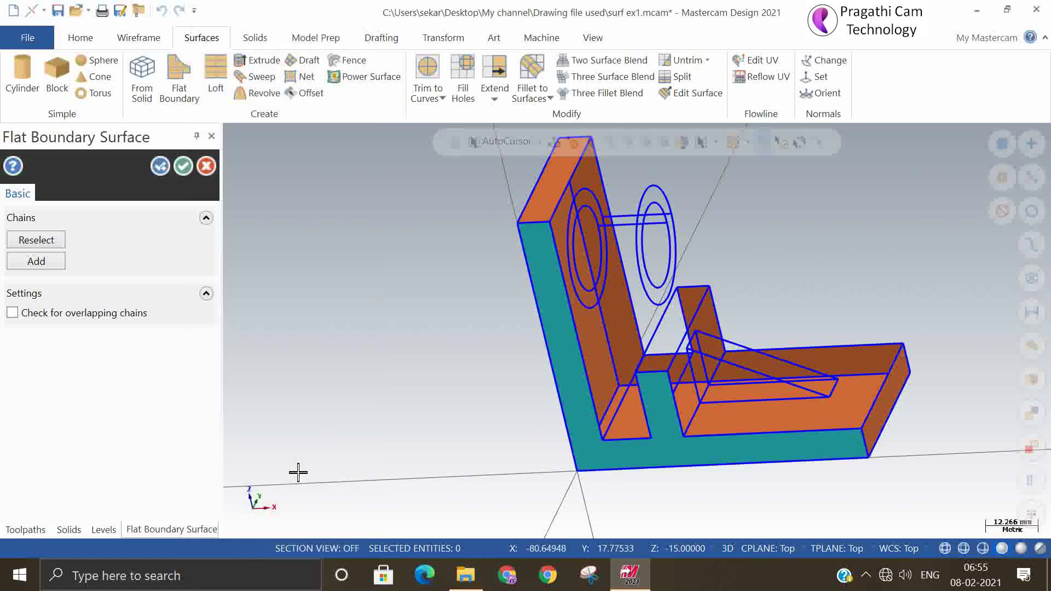
pyautogui.click(160, 166)
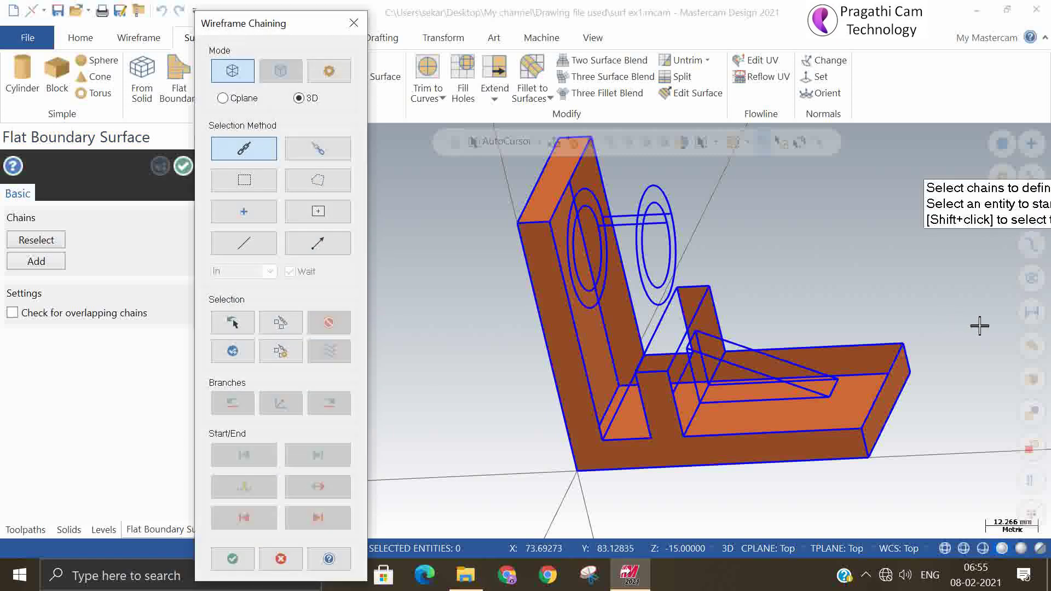
# Step: Create a flat boundary surface on the base's top face, between the small upright wall and the free end, by chaining its four edges
pyautogui.moveTo(957, 328); pyautogui.dragTo(754, 283, button='middle')
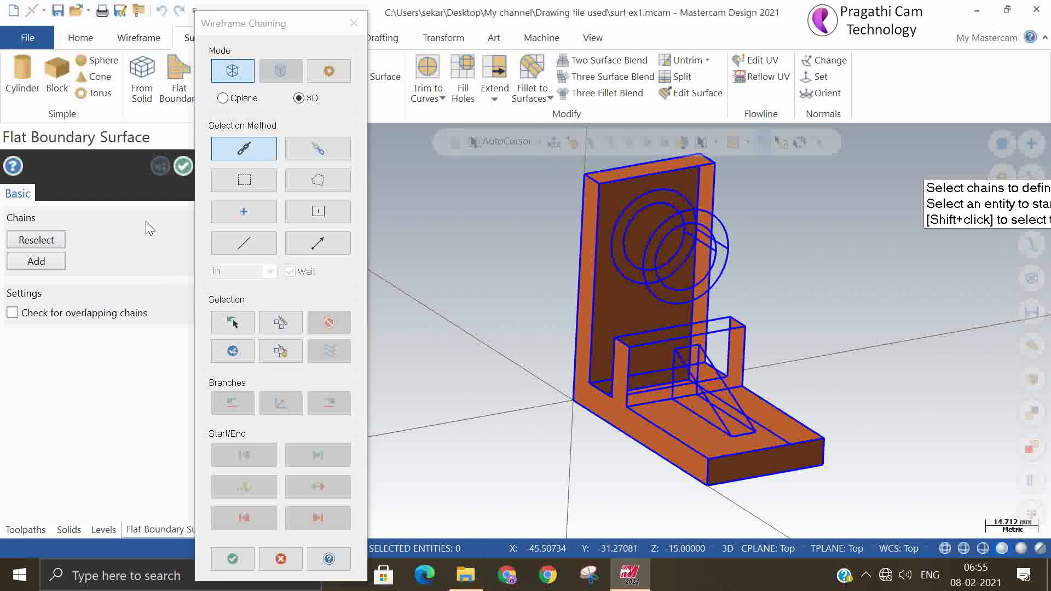
pyautogui.click(646, 418)
pyautogui.click(734, 453)
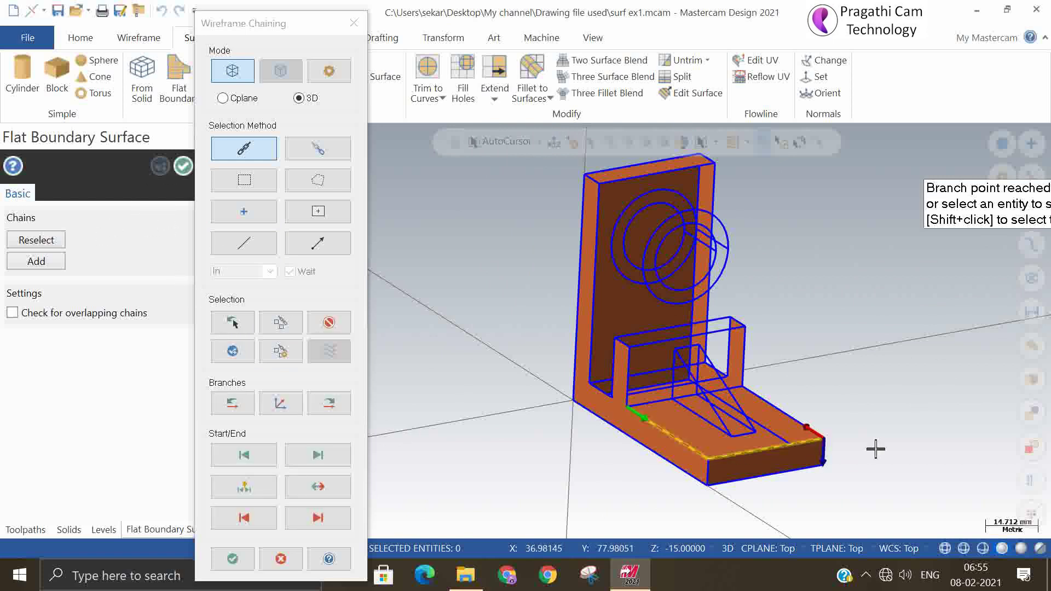
pyautogui.moveTo(875, 446); pyautogui.dragTo(814, 429, button='middle')
pyautogui.click(794, 417)
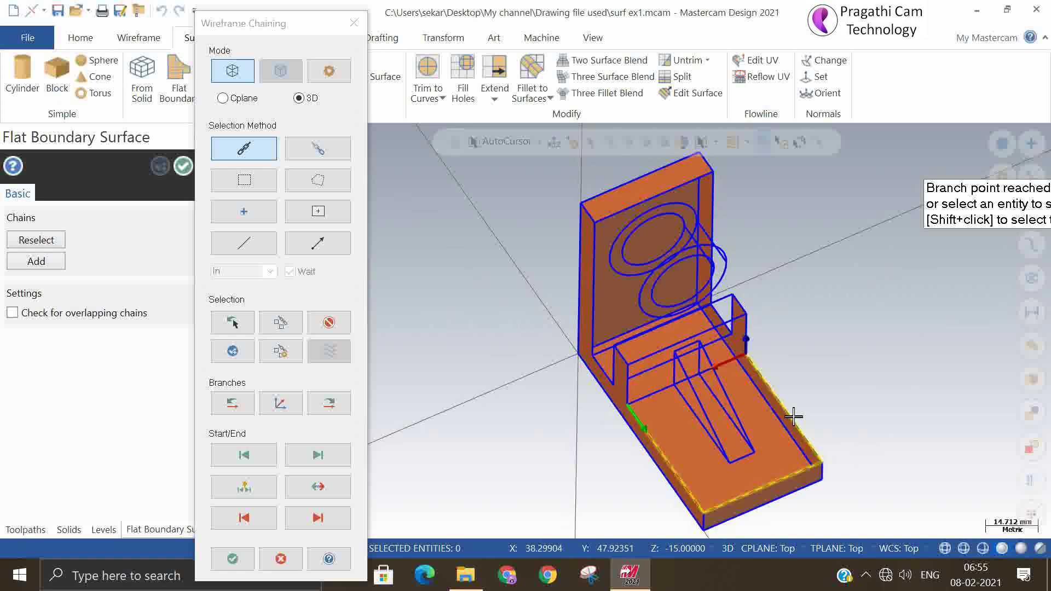
pyautogui.click(723, 359)
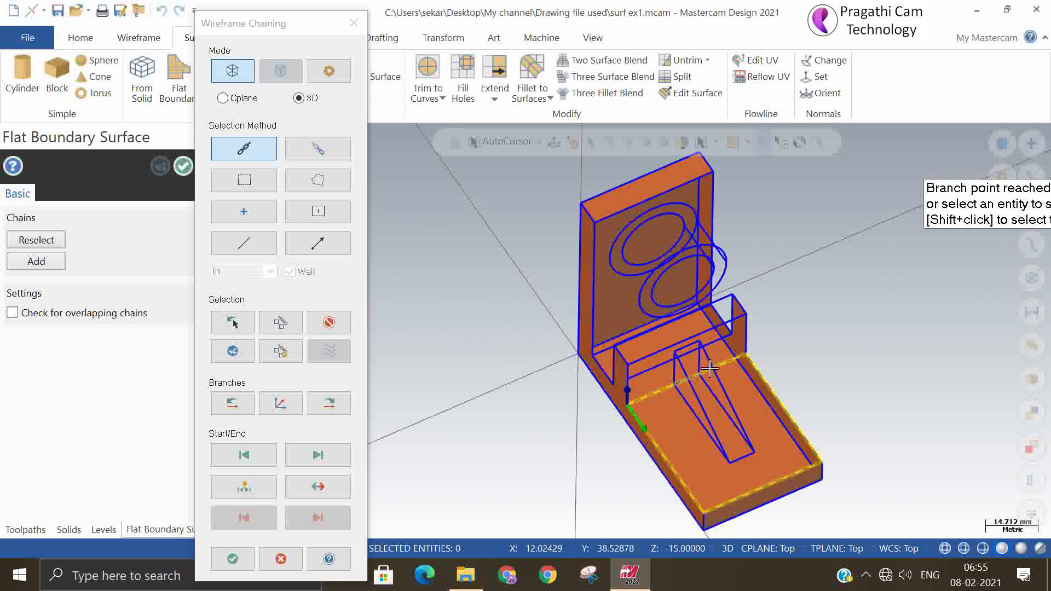
pyautogui.click(232, 558)
pyautogui.scroll(5, 587, 428)
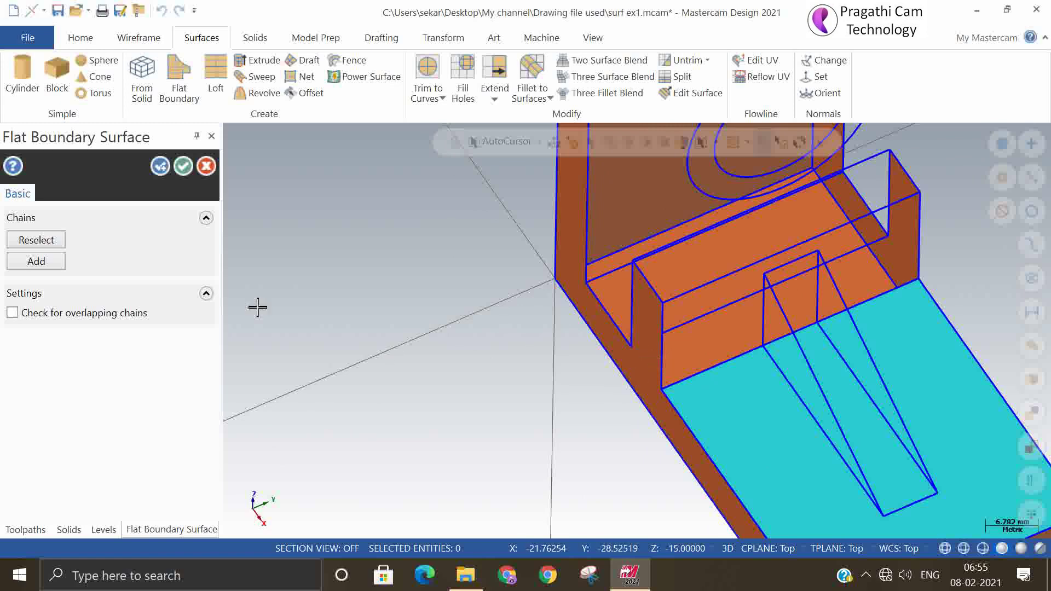
pyautogui.click(160, 166)
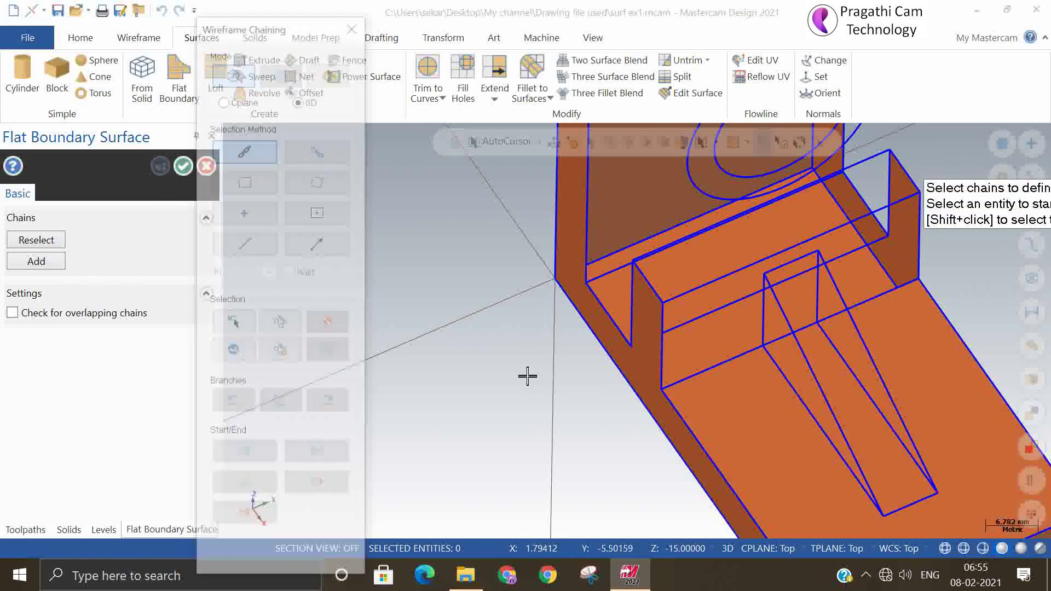
# Step: Create a flat boundary surface on the small upright wall's outer face, on the triangular rib side, by chaining its four edges
pyautogui.click(660, 366)
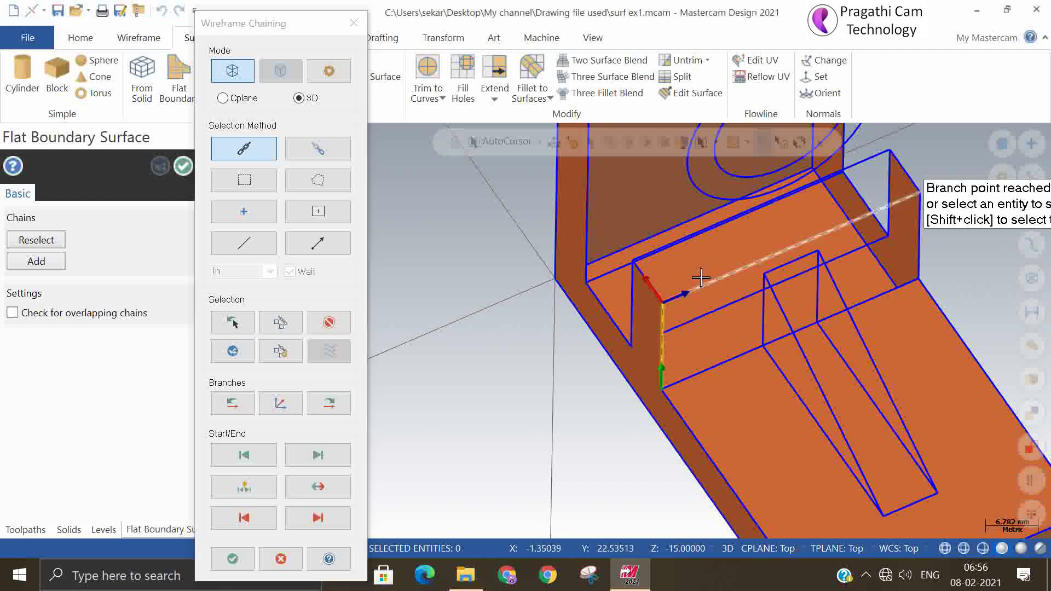
pyautogui.click(922, 235)
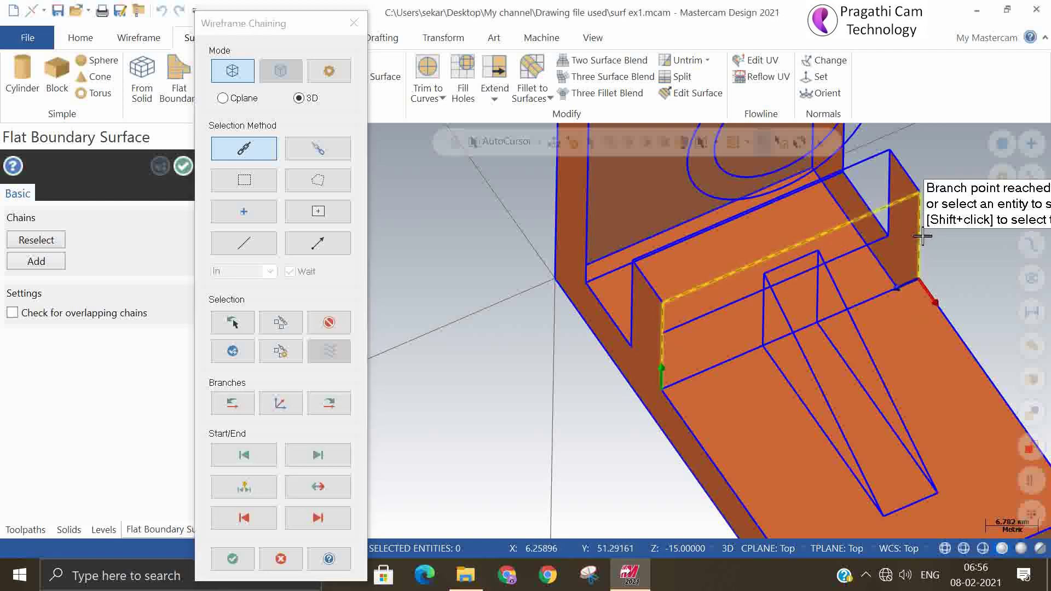
pyautogui.click(905, 291)
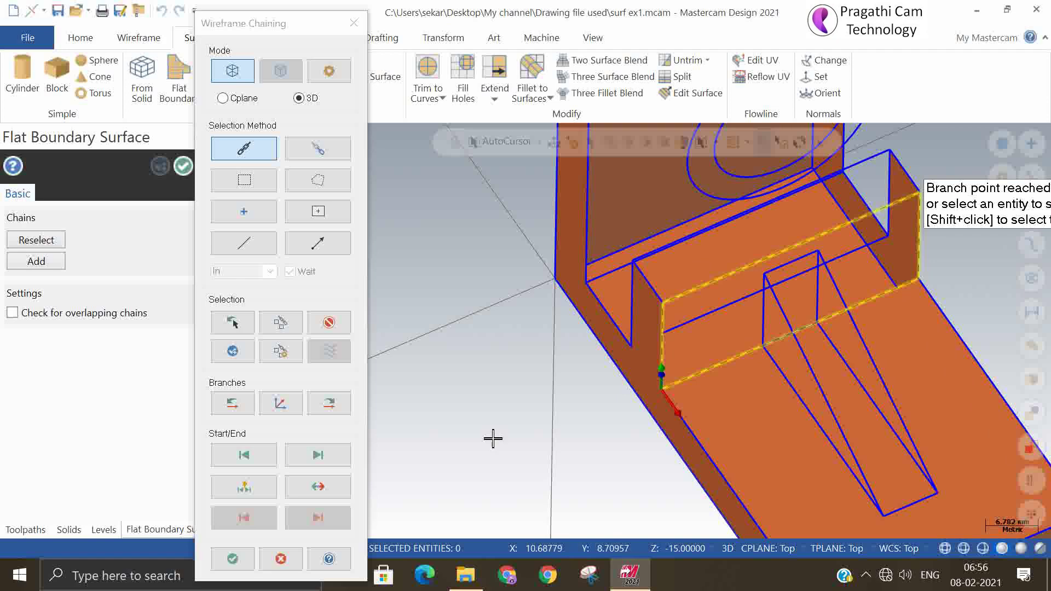
pyautogui.click(232, 553)
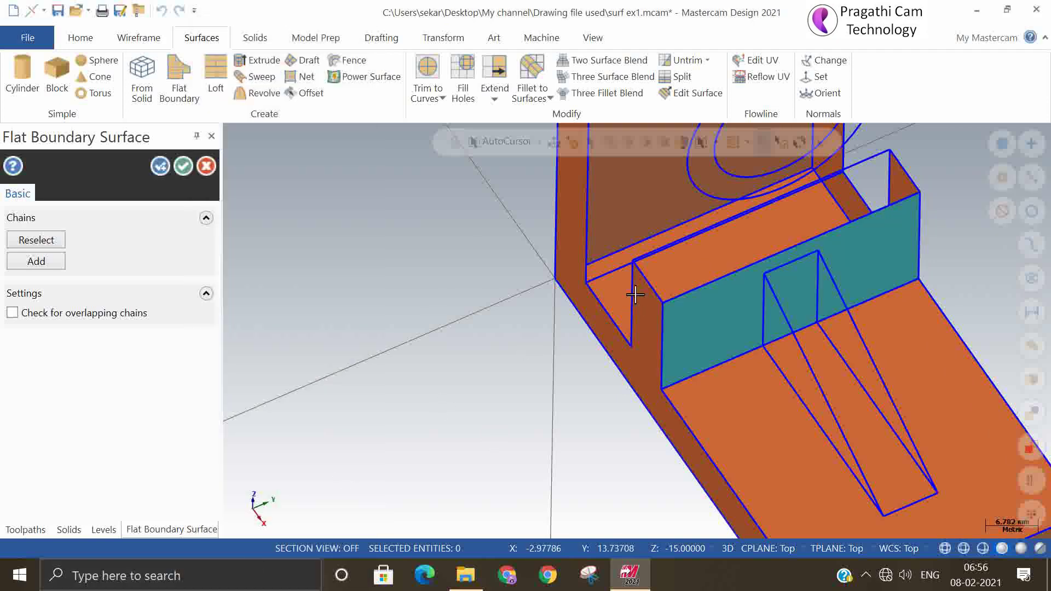
pyautogui.click(160, 166)
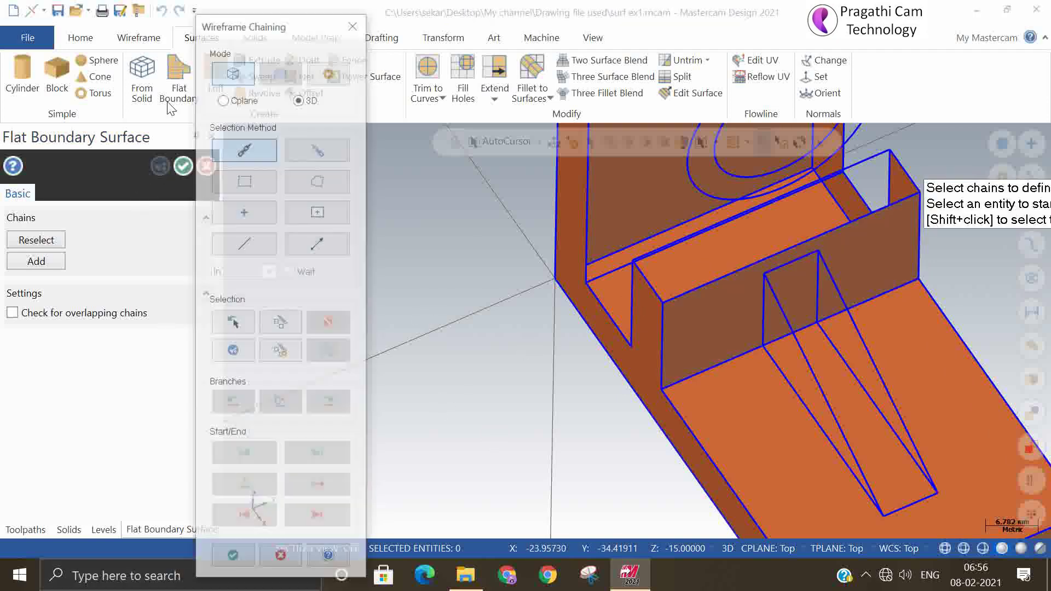
# Step: Create a flat boundary surface on the narrow top face of the small upright wall by chaining its four edges
pyautogui.click(648, 279)
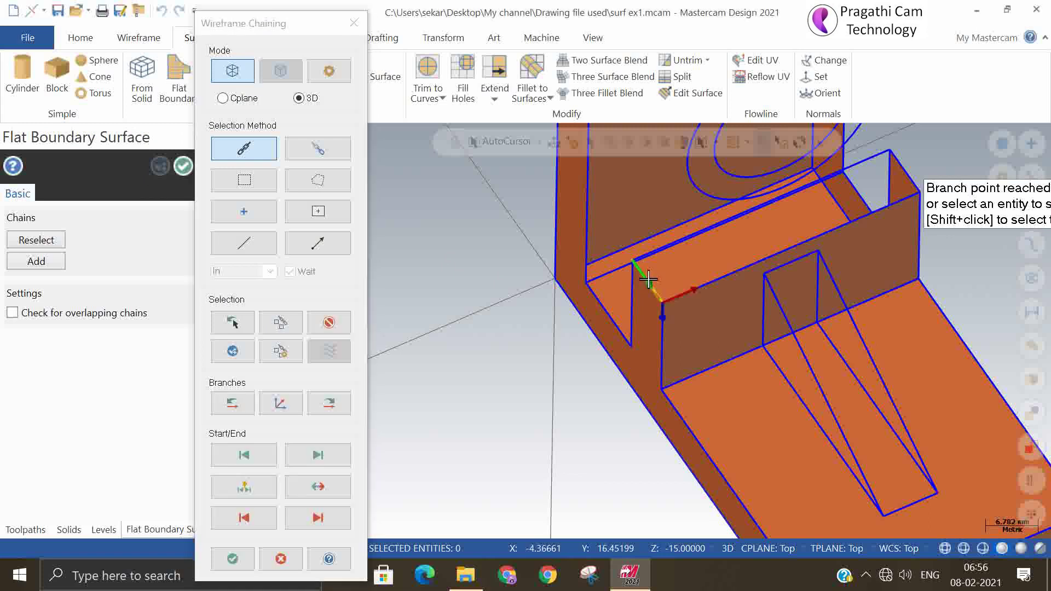
pyautogui.click(762, 257)
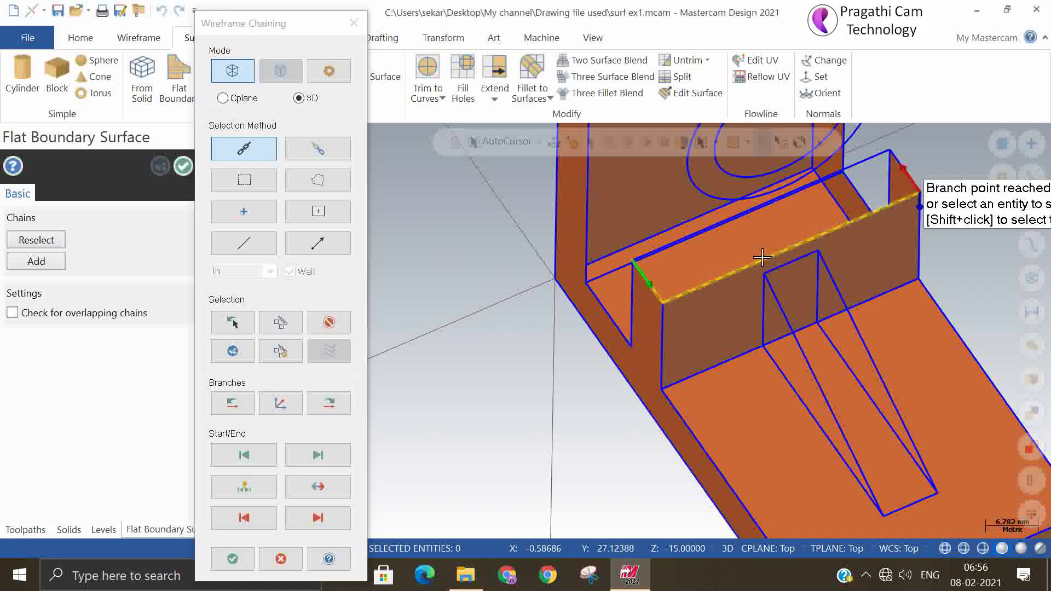
pyautogui.click(910, 175)
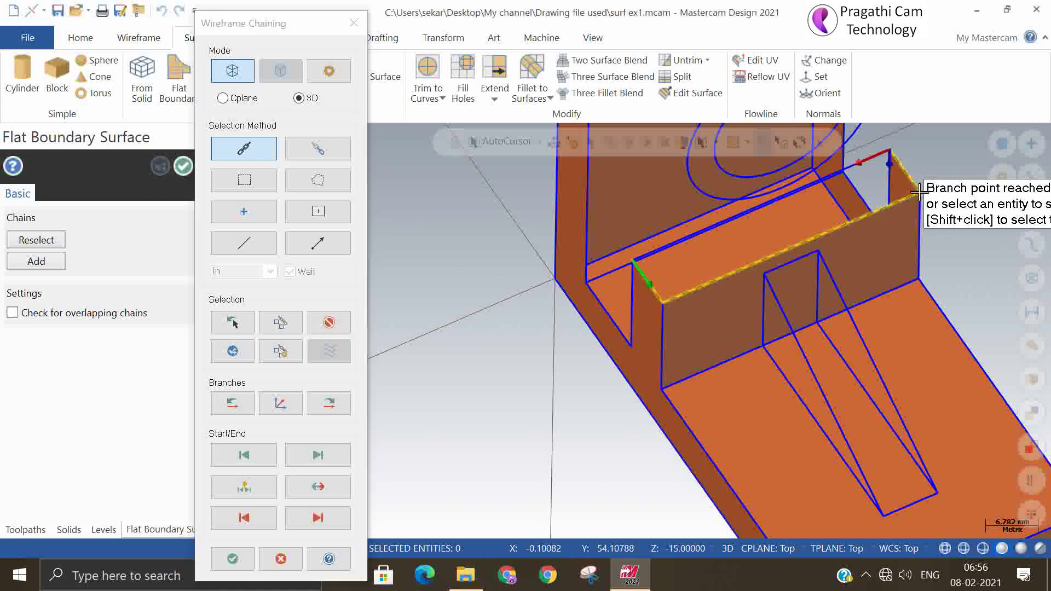
pyautogui.click(825, 176)
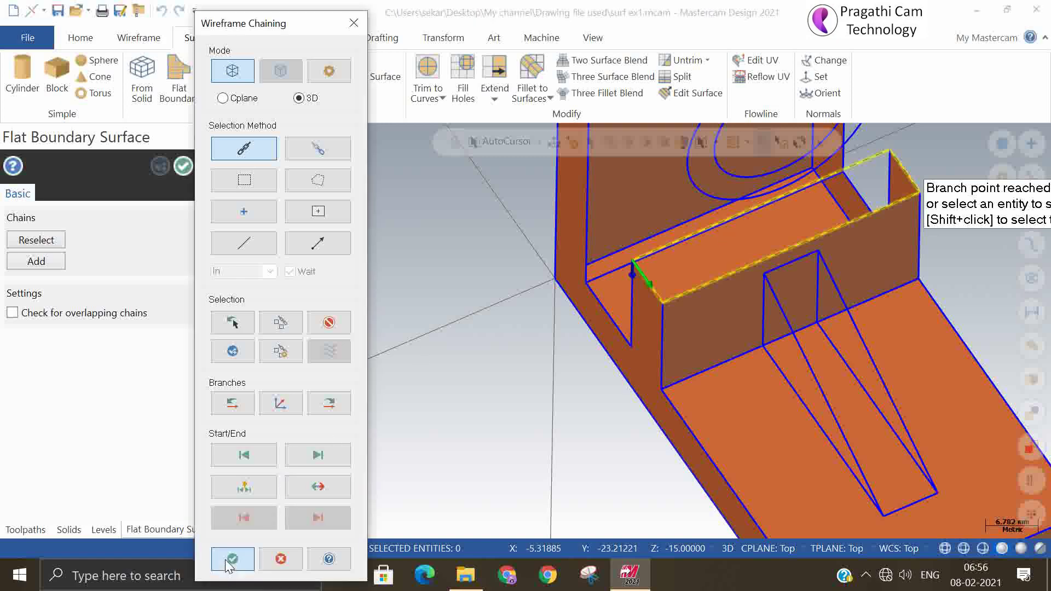
pyautogui.click(232, 559)
pyautogui.moveTo(389, 436); pyautogui.dragTo(538, 436, button='middle')
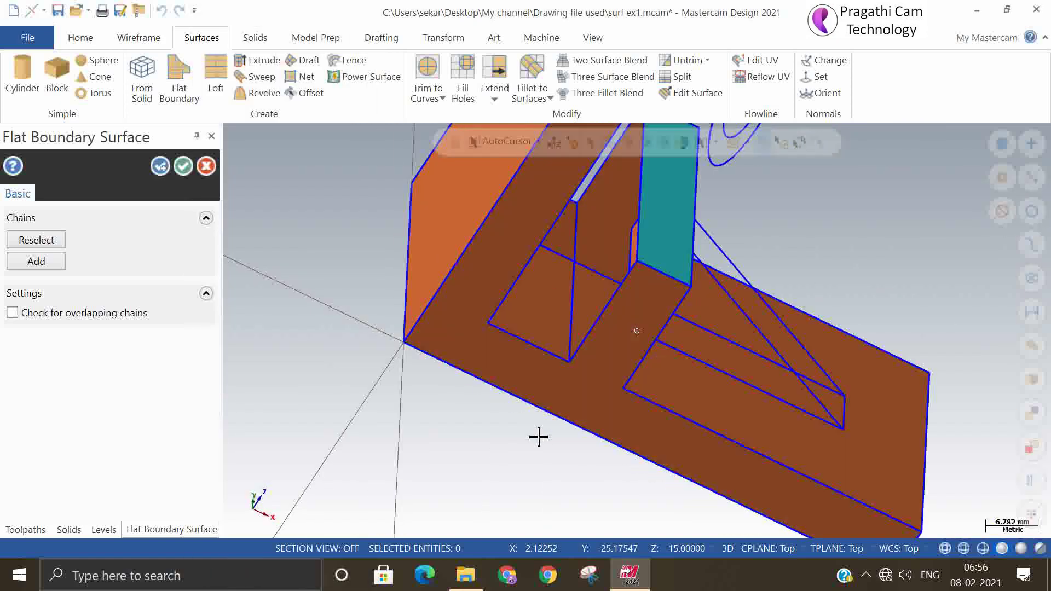
pyautogui.click(160, 166)
# Step: Create a flat boundary surface on the small upright wall's inner face, facing the tall plate, by chaining its four edges
pyautogui.click(575, 284)
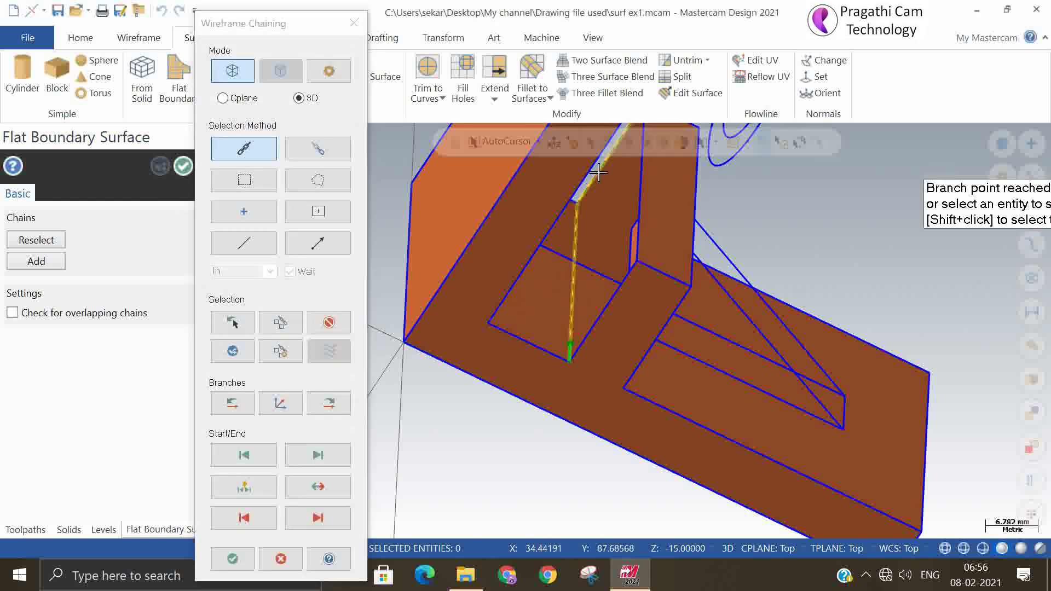
pyautogui.click(606, 303)
pyautogui.click(232, 559)
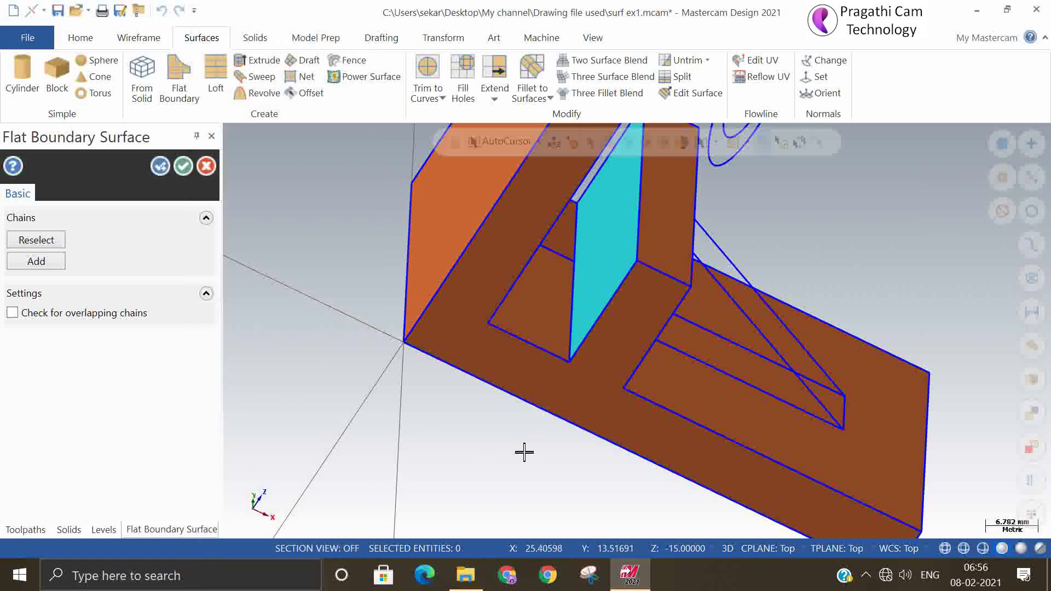
pyautogui.moveTo(519, 446); pyautogui.dragTo(469, 449, button='middle')
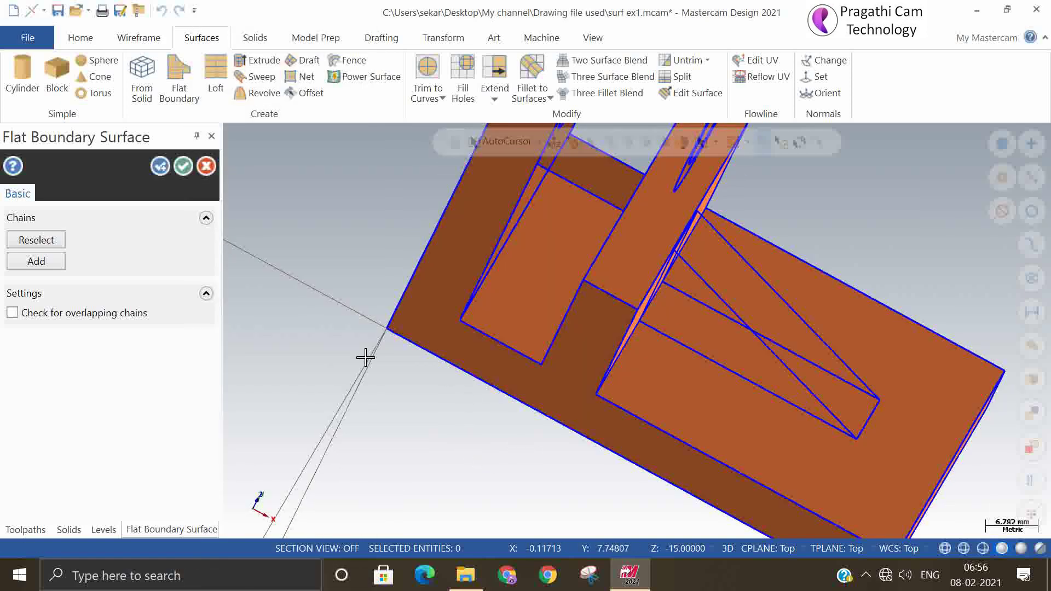
pyautogui.click(162, 167)
# Step: Create a flat boundary surface on the slot floor between the tall plate and the small upright wall by chaining its four edges
pyautogui.click(469, 338)
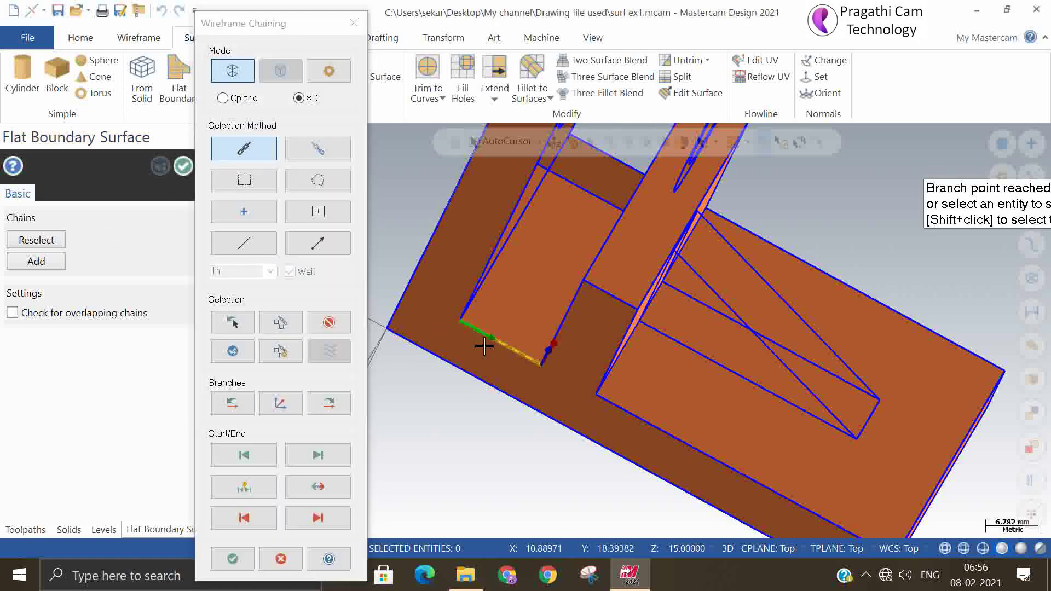
pyautogui.moveTo(508, 420); pyautogui.dragTo(557, 322, button='middle')
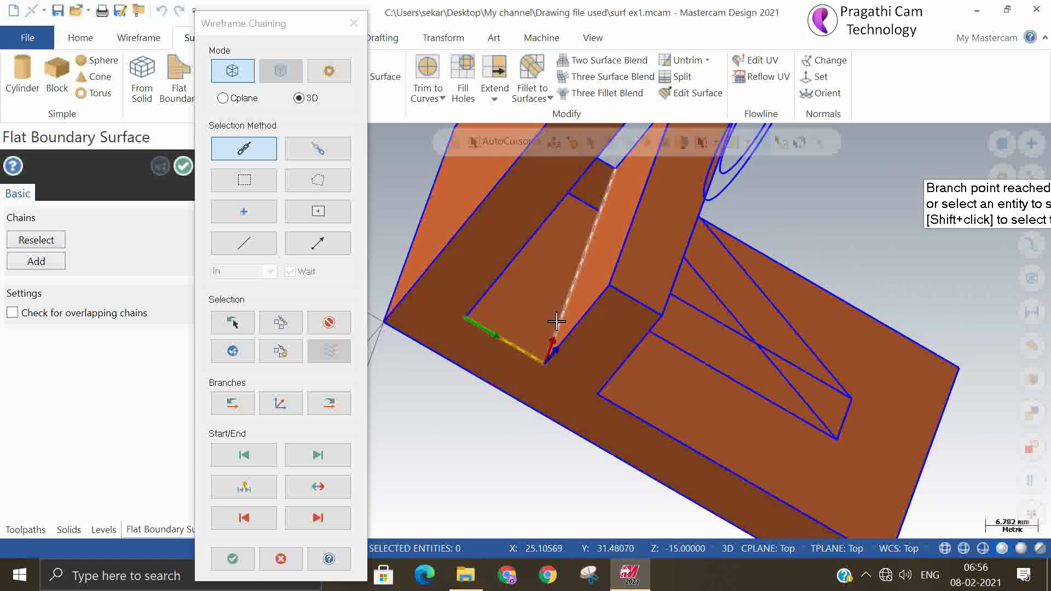
pyautogui.click(561, 313)
pyautogui.moveTo(558, 390); pyautogui.dragTo(477, 440, button='middle')
pyautogui.scroll(3, 553, 212)
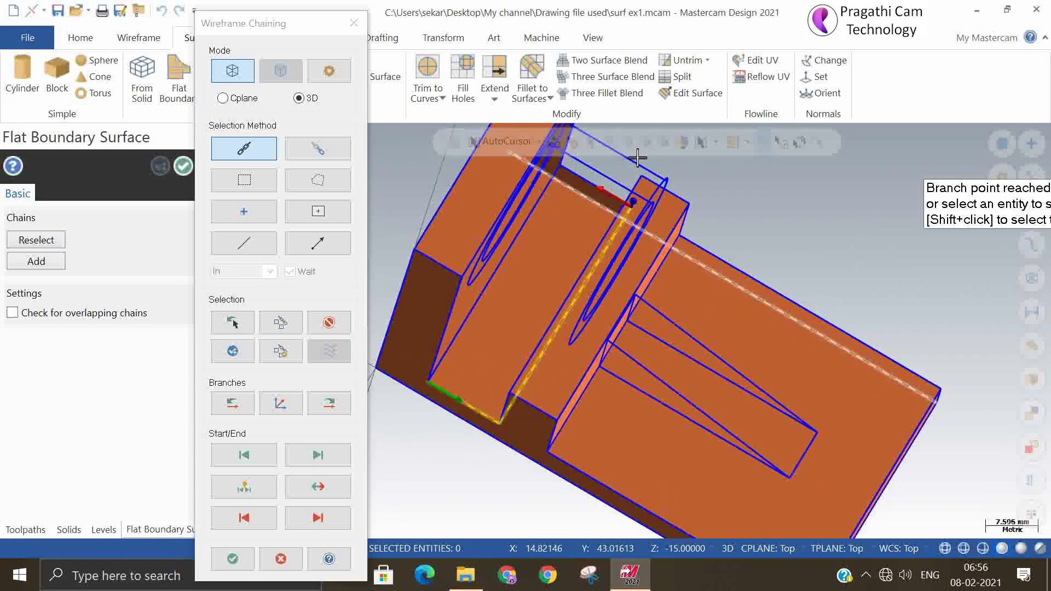
pyautogui.click(628, 228)
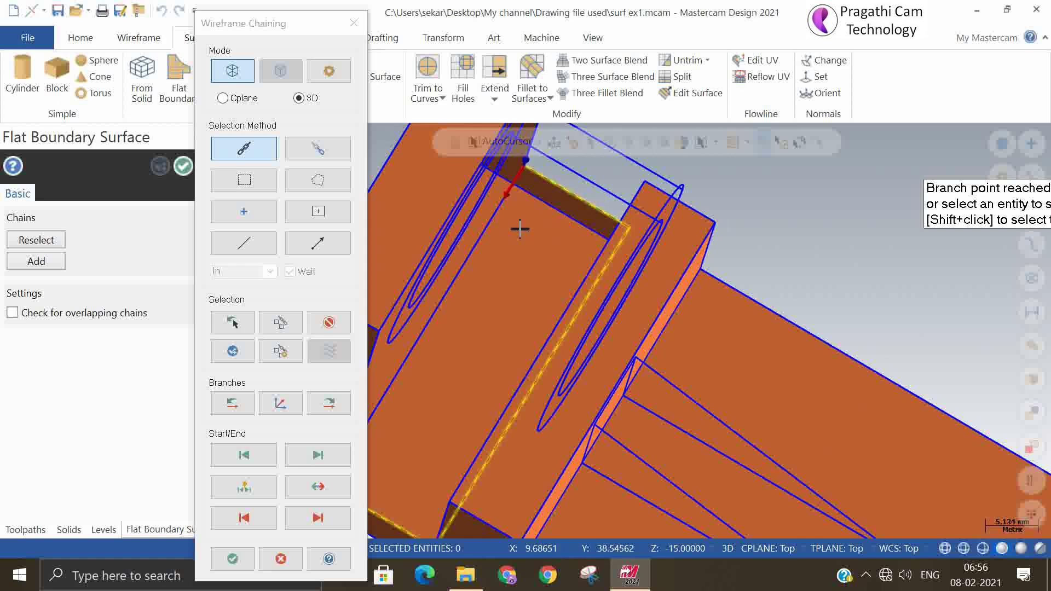
pyautogui.click(492, 228)
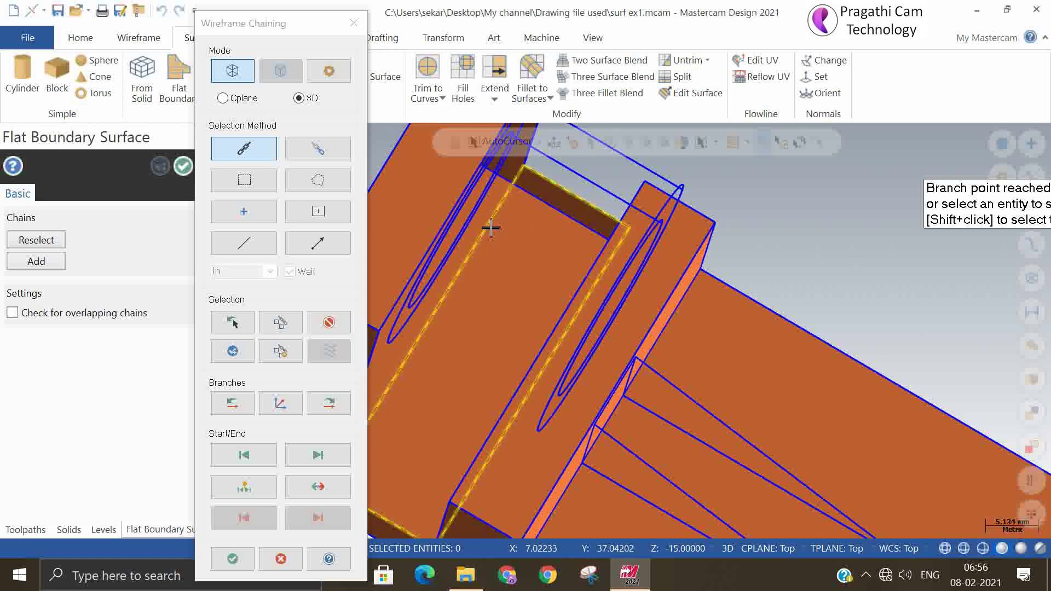
pyautogui.click(232, 558)
pyautogui.scroll(-1, 539, 431)
pyautogui.moveTo(584, 432); pyautogui.dragTo(277, 296, button='middle')
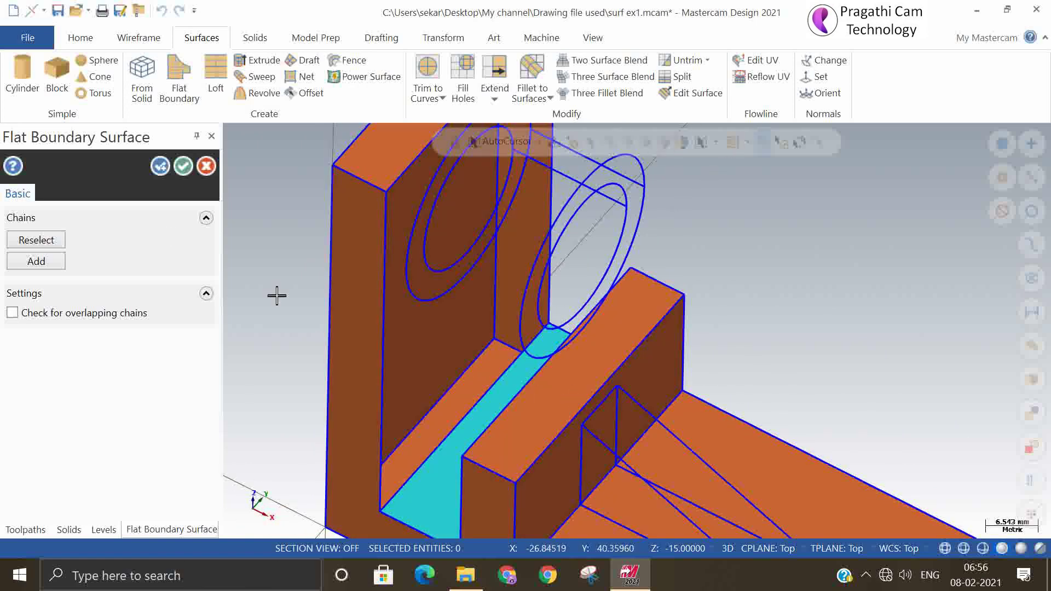
pyautogui.click(160, 167)
# Step: Create a flat boundary surface on the tall plate's inner face, facing the small upright wall, by chaining its four edges
pyautogui.hotkey('alt', '7')
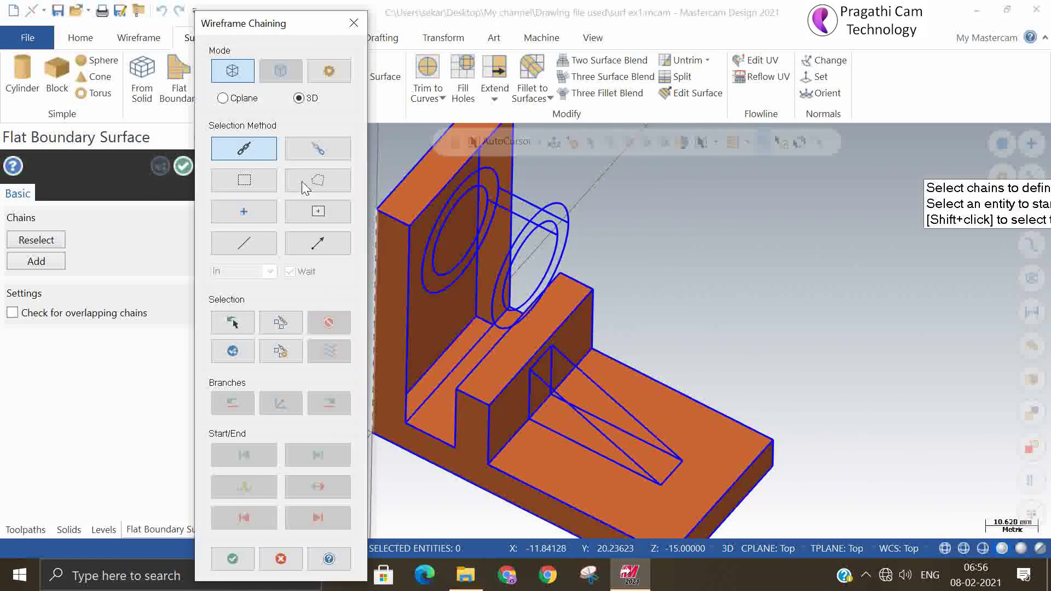
pyautogui.click(408, 302)
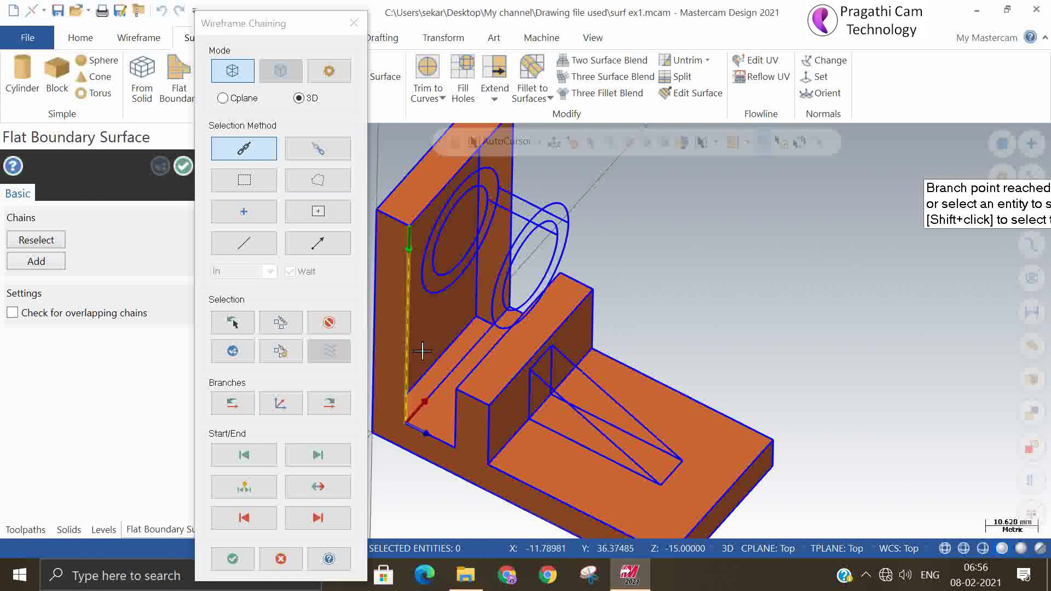
pyautogui.click(427, 385)
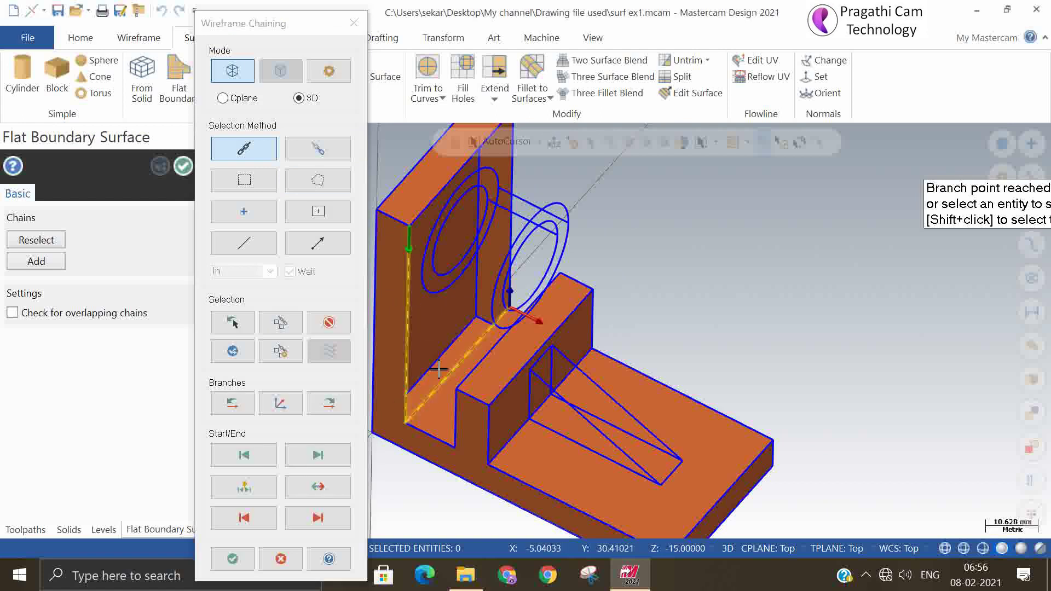
pyautogui.click(510, 226)
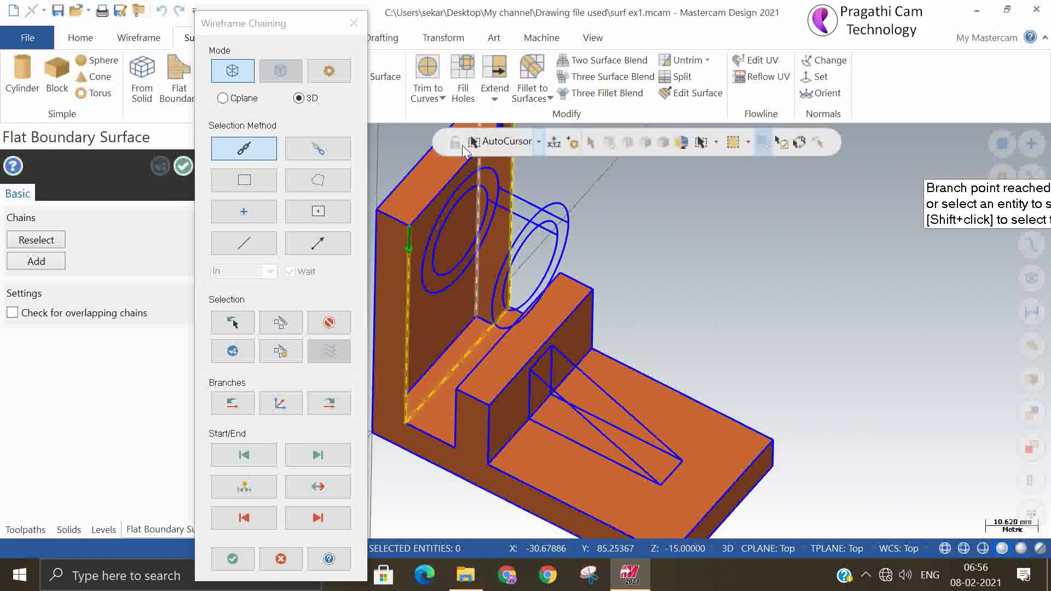
pyautogui.click(445, 179)
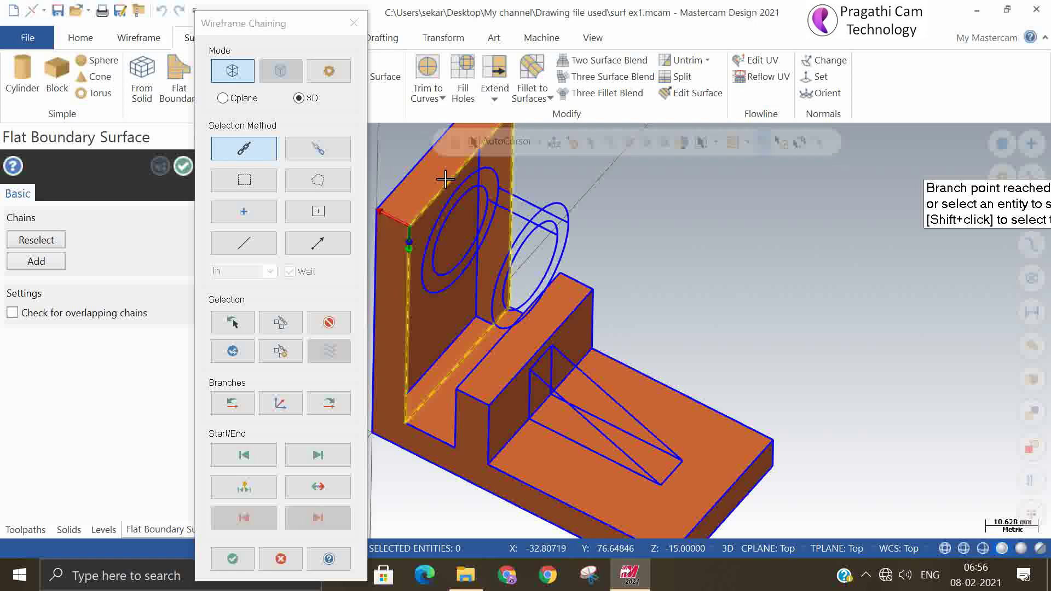
pyautogui.click(233, 559)
pyautogui.click(183, 166)
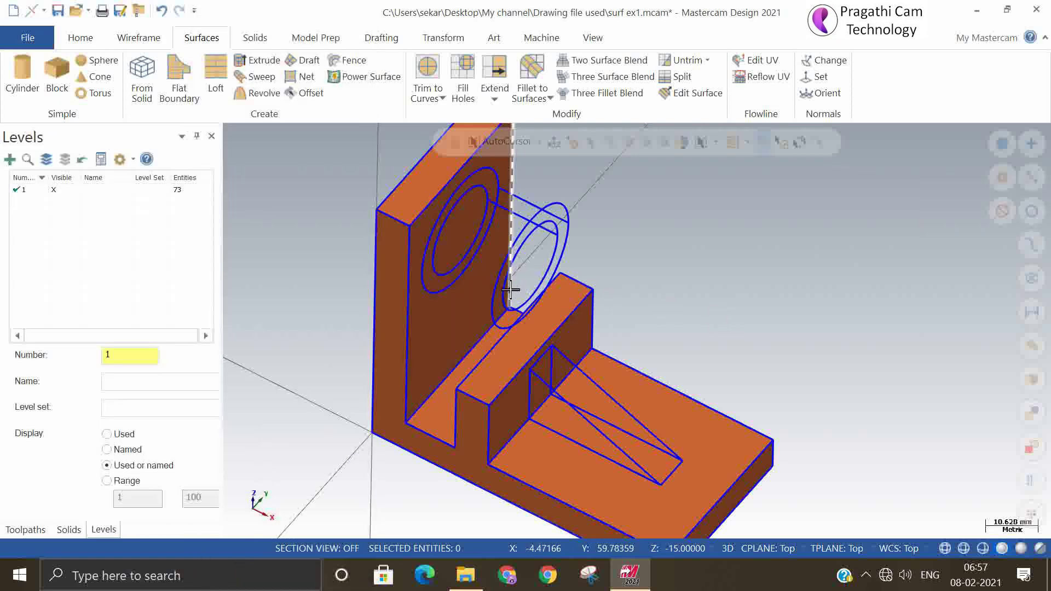
# Step: Create a flat boundary surface on the rib's near triangular side by chaining its three edges
pyautogui.moveTo(776, 193); pyautogui.dragTo(732, 175, button='middle')
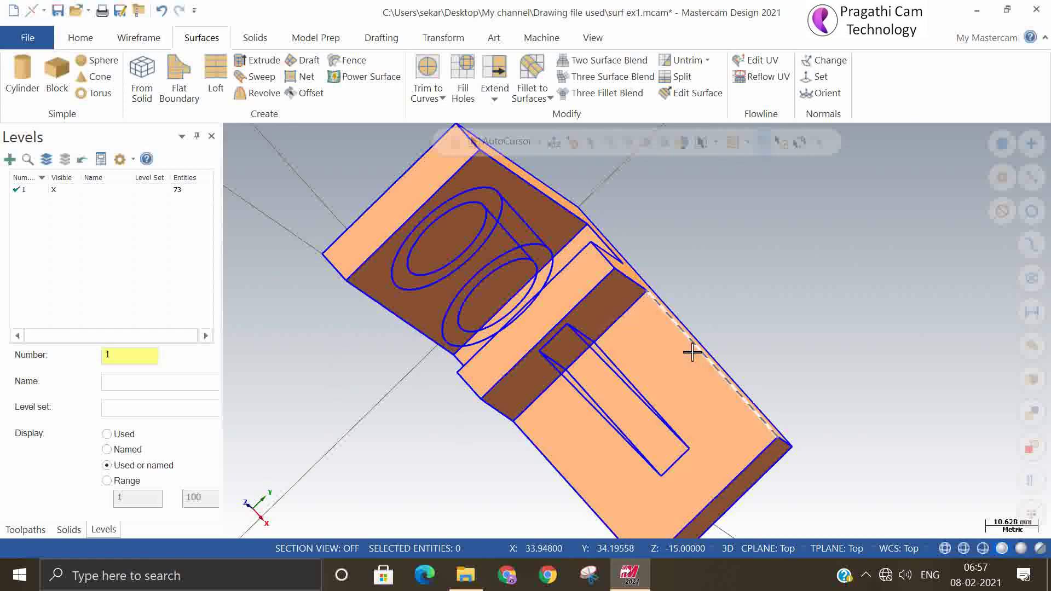
pyautogui.moveTo(574, 497); pyautogui.dragTo(621, 452, button='middle')
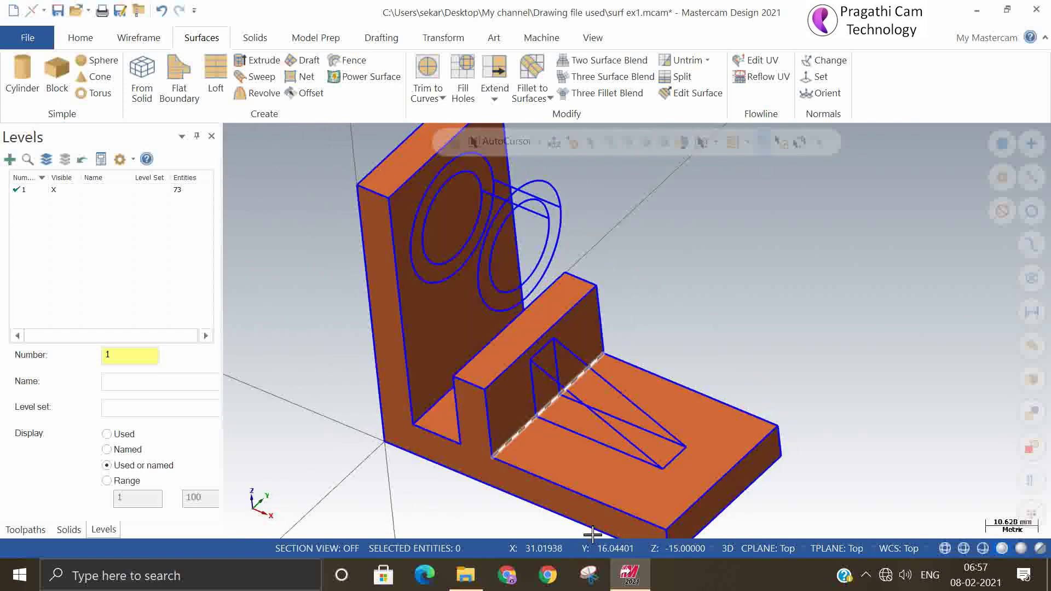
pyautogui.scroll(5, 622, 451)
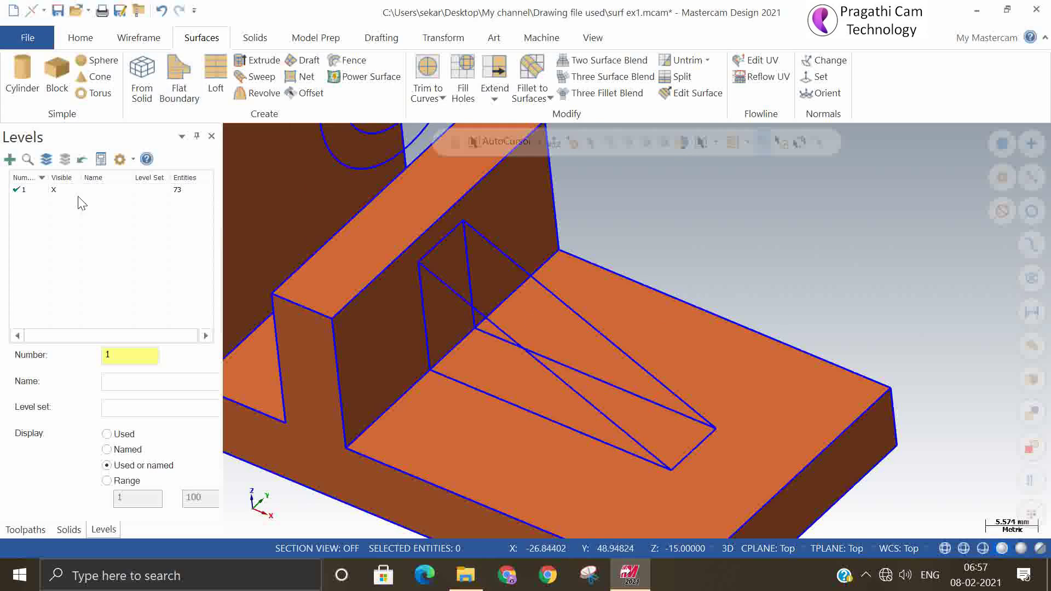
pyautogui.click(179, 82)
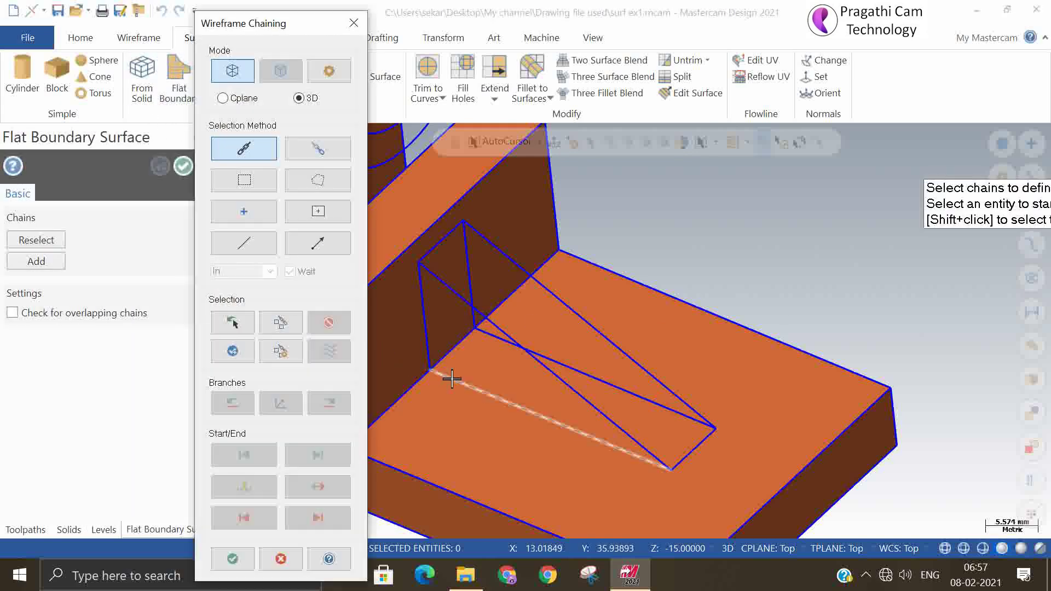
pyautogui.click(449, 378)
pyautogui.click(564, 382)
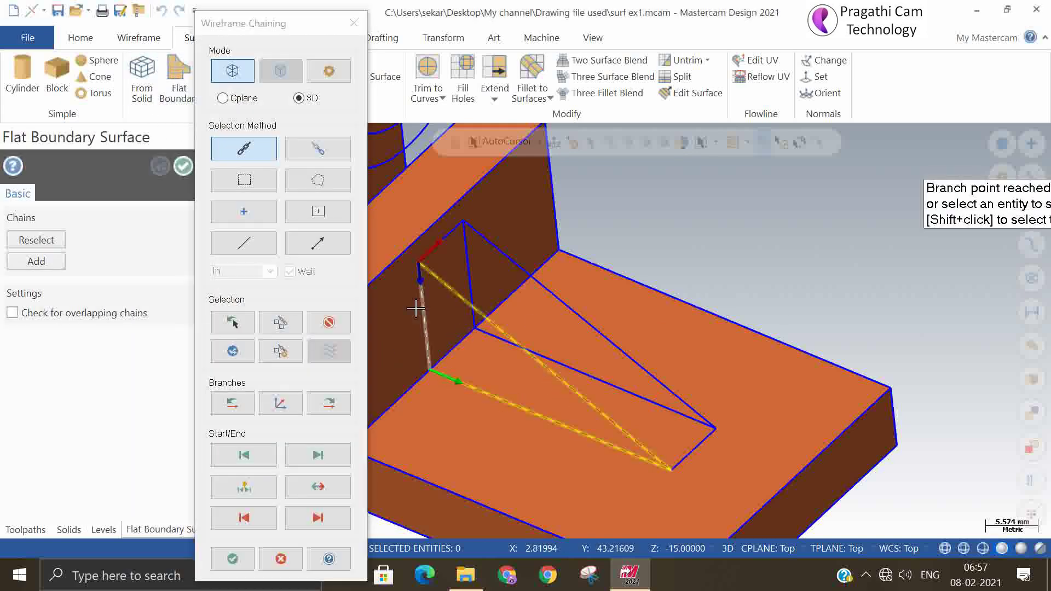
pyautogui.click(416, 308)
pyautogui.click(232, 558)
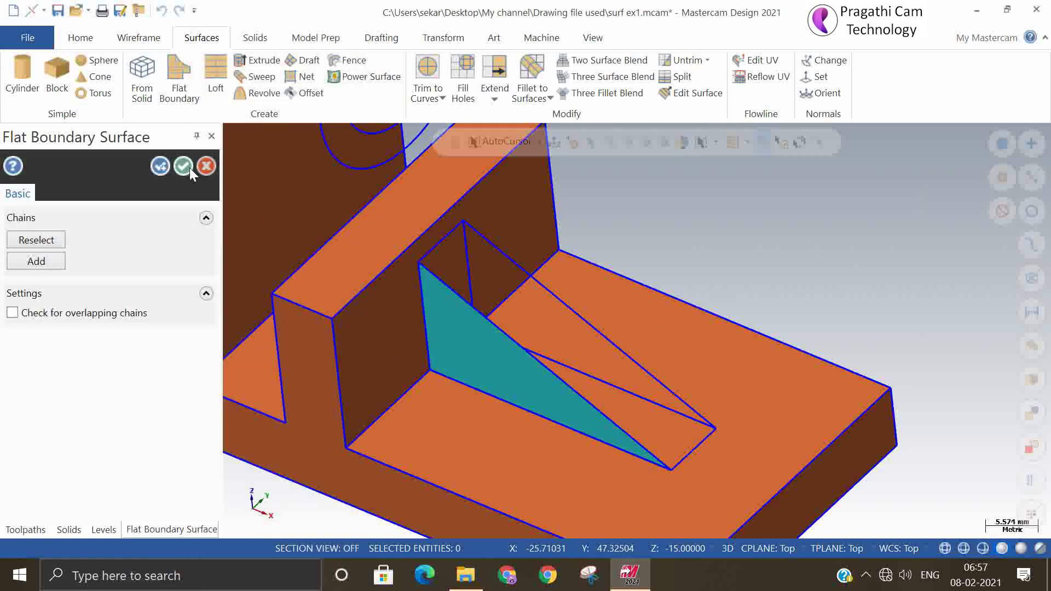
pyautogui.click(160, 165)
# Step: Create a flat boundary surface on the rib's far triangular side by chaining its three edges
pyautogui.click(469, 273)
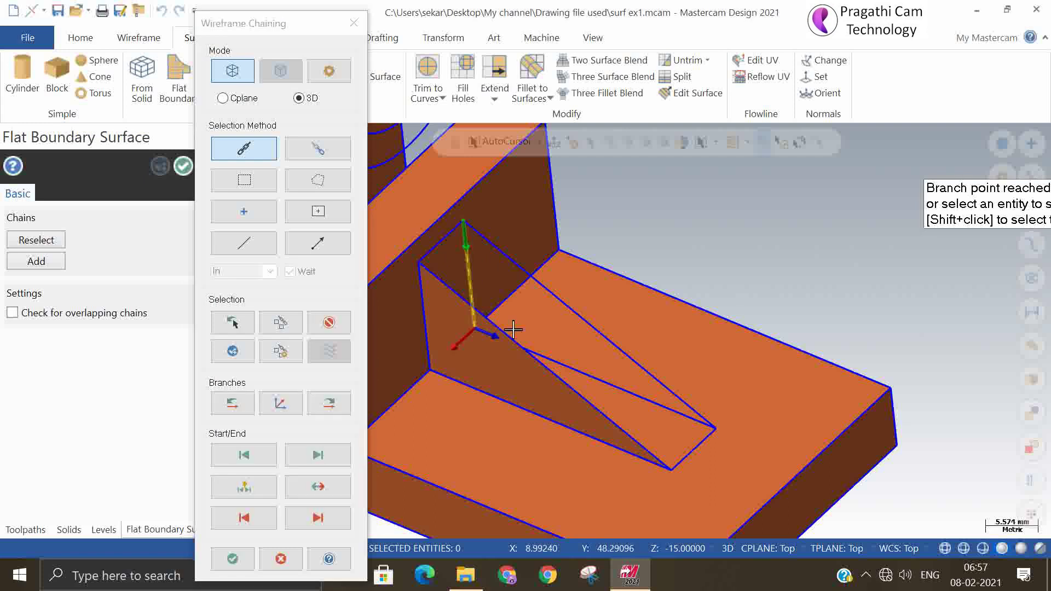
pyautogui.click(562, 364)
pyautogui.click(643, 365)
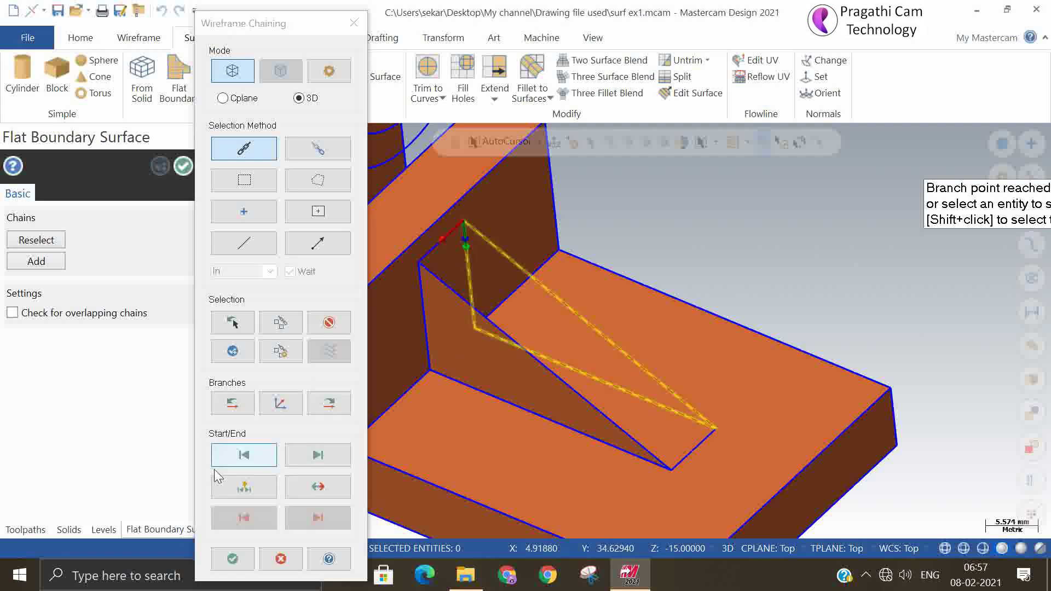
pyautogui.click(233, 558)
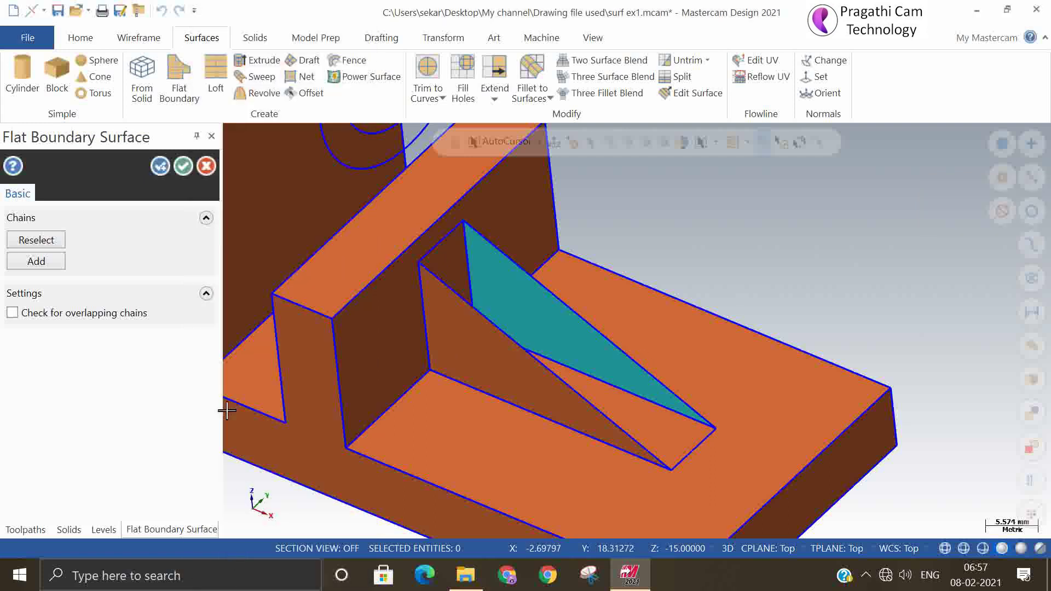
pyautogui.click(161, 166)
# Step: Create a flat boundary surface on the rib's sloped face by chaining its four edges, and leave the flat boundary command
pyautogui.click(512, 342)
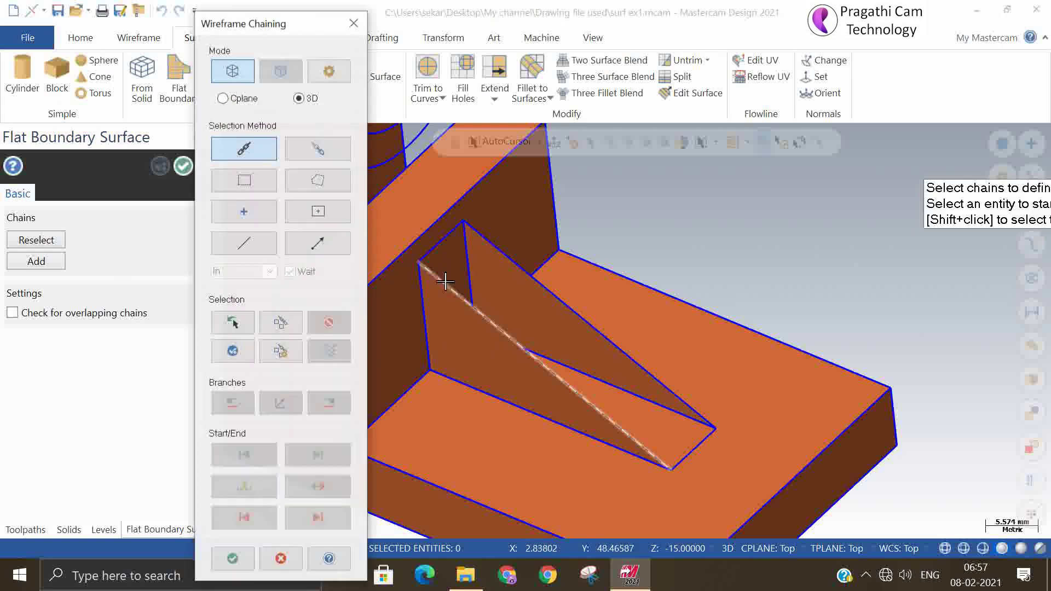
pyautogui.click(700, 442)
pyautogui.click(681, 403)
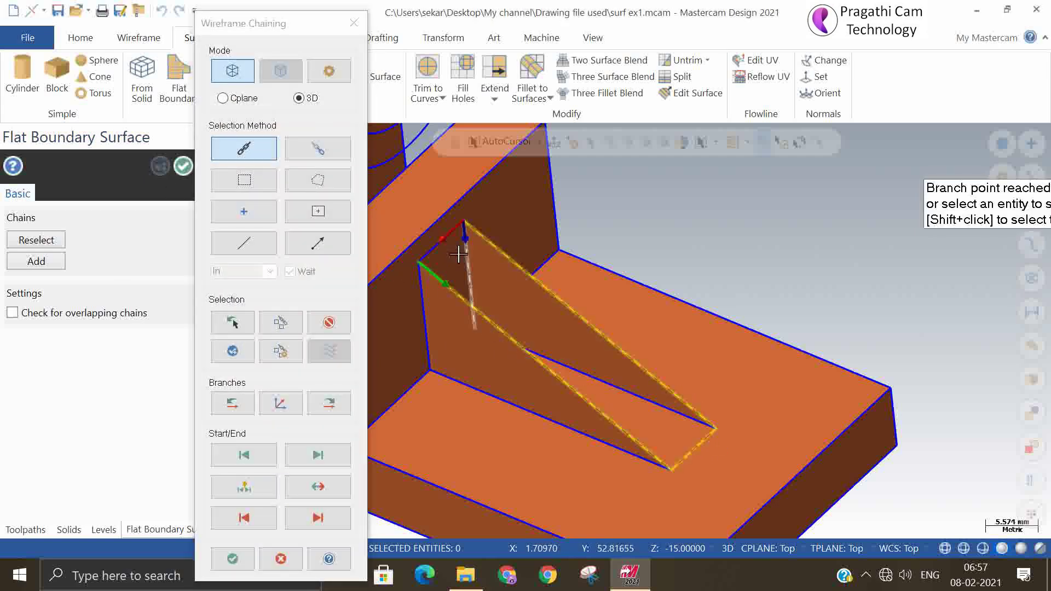
pyautogui.click(232, 558)
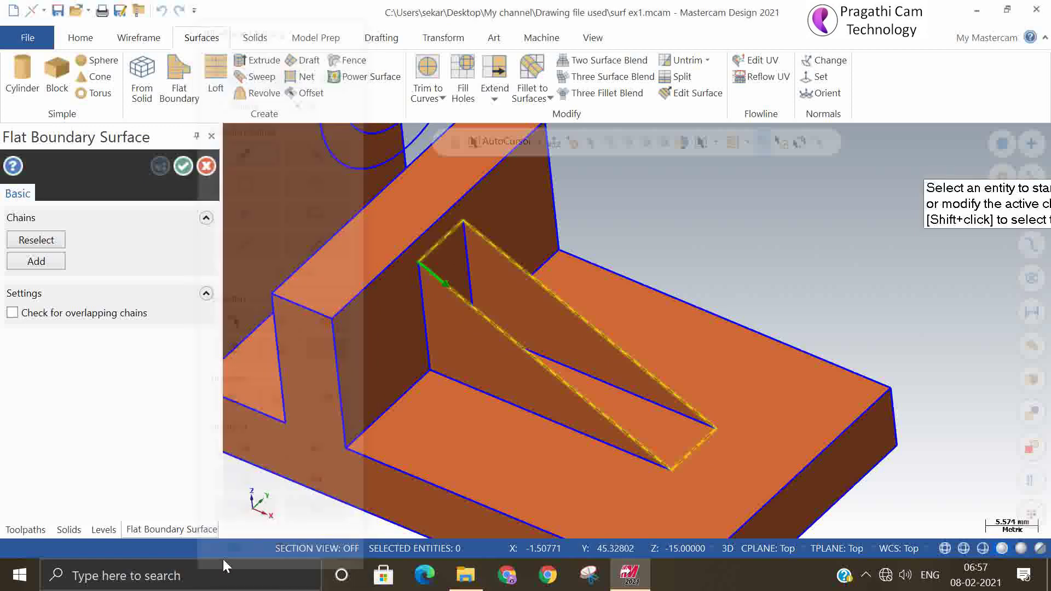
pyautogui.click(160, 166)
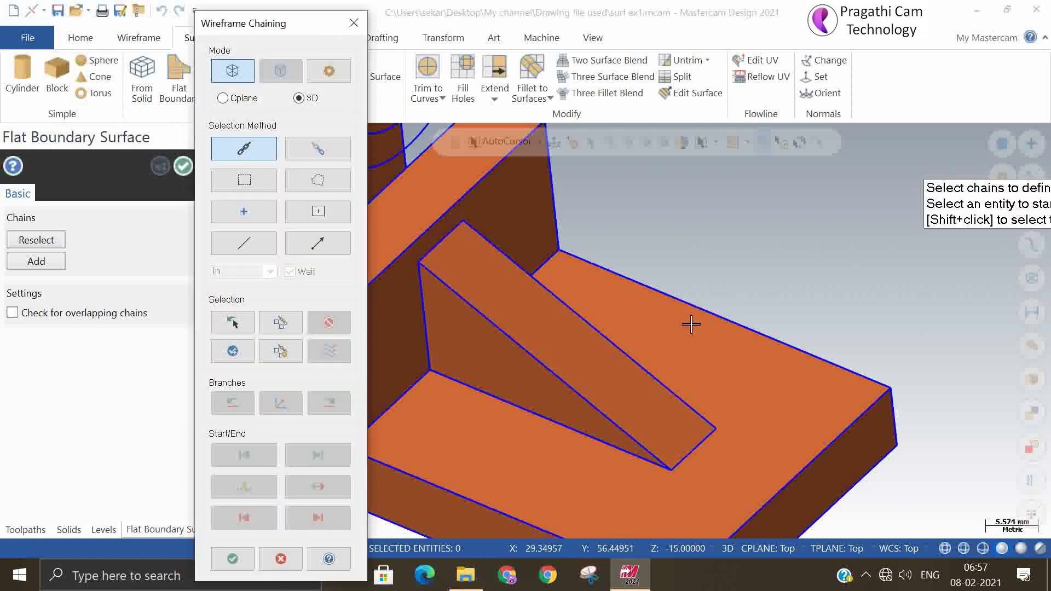
pyautogui.scroll(-5, 692, 324)
pyautogui.moveTo(757, 329); pyautogui.dragTo(803, 319, button='middle')
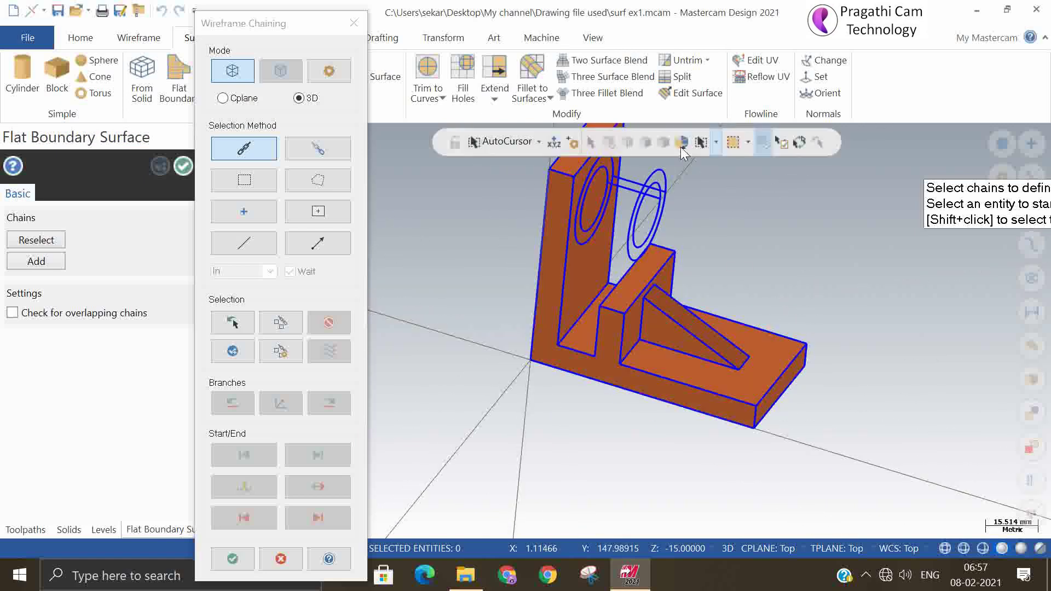
pyautogui.scroll(2, 692, 228)
pyautogui.scroll(1, 741, 202)
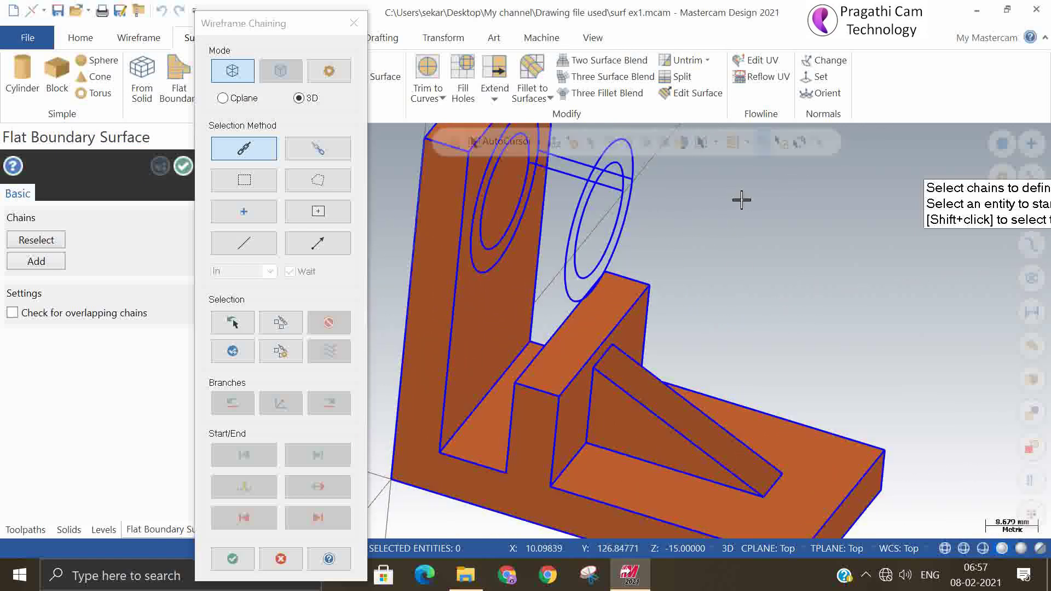
pyautogui.moveTo(741, 200); pyautogui.dragTo(708, 225, button='middle')
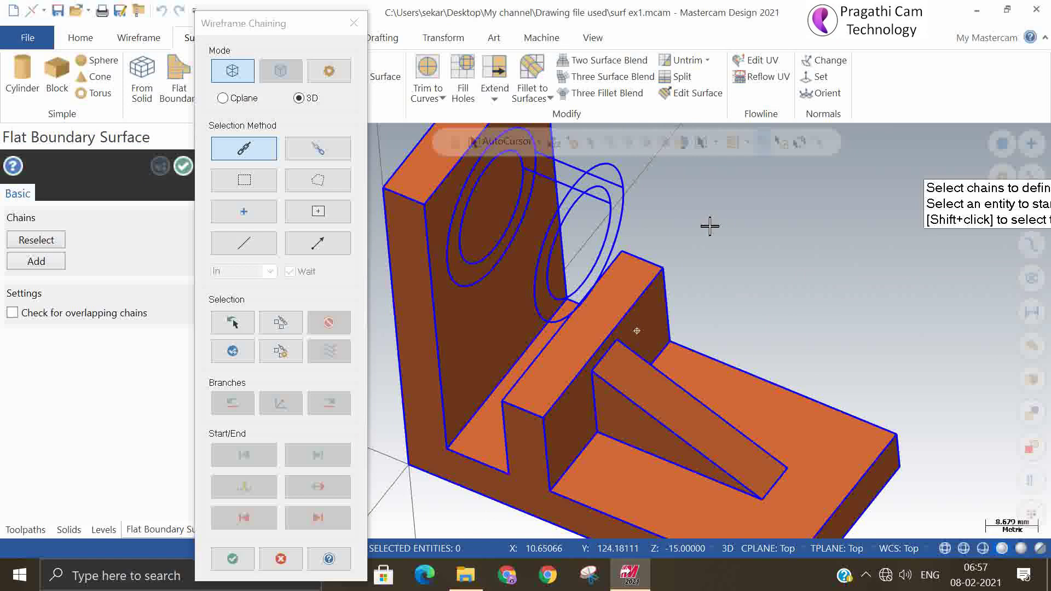
pyautogui.click(351, 24)
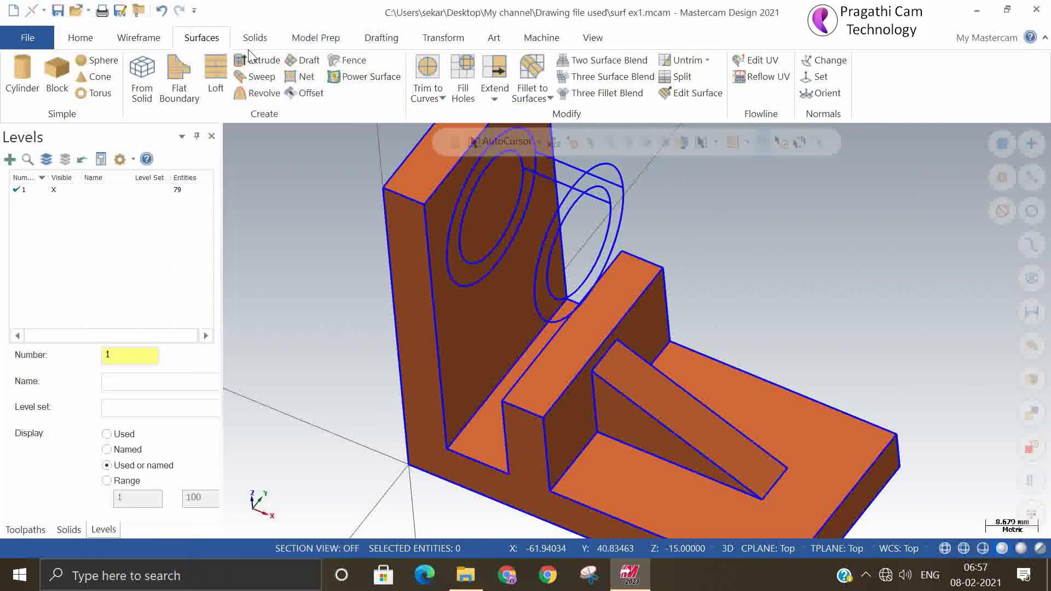
# Step: Try a lofted surface between the two inner circles of the boss, inspect its shape, and undo it
pyautogui.click(213, 71)
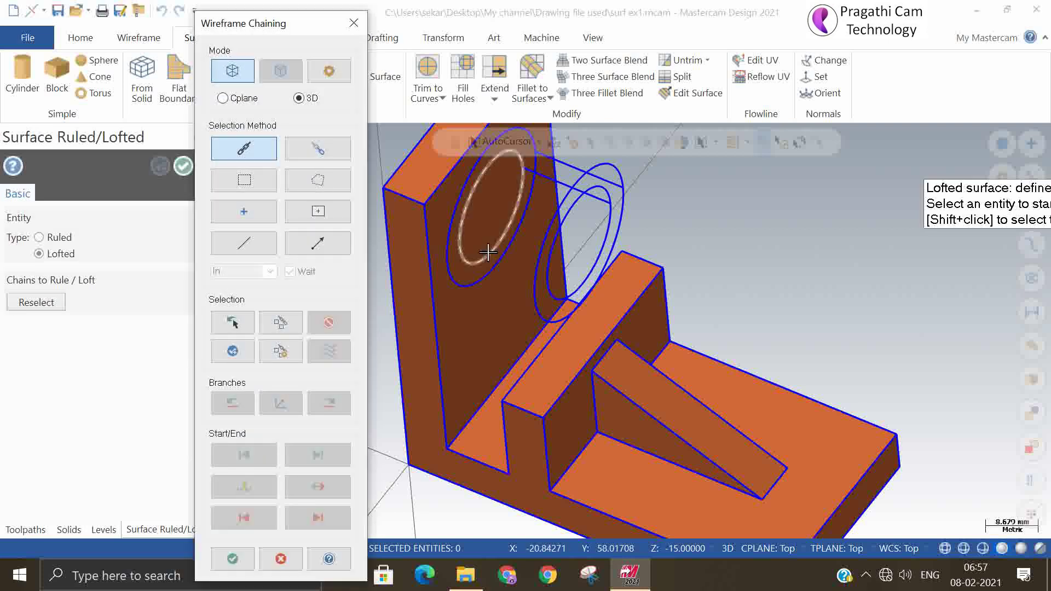
pyautogui.click(468, 257)
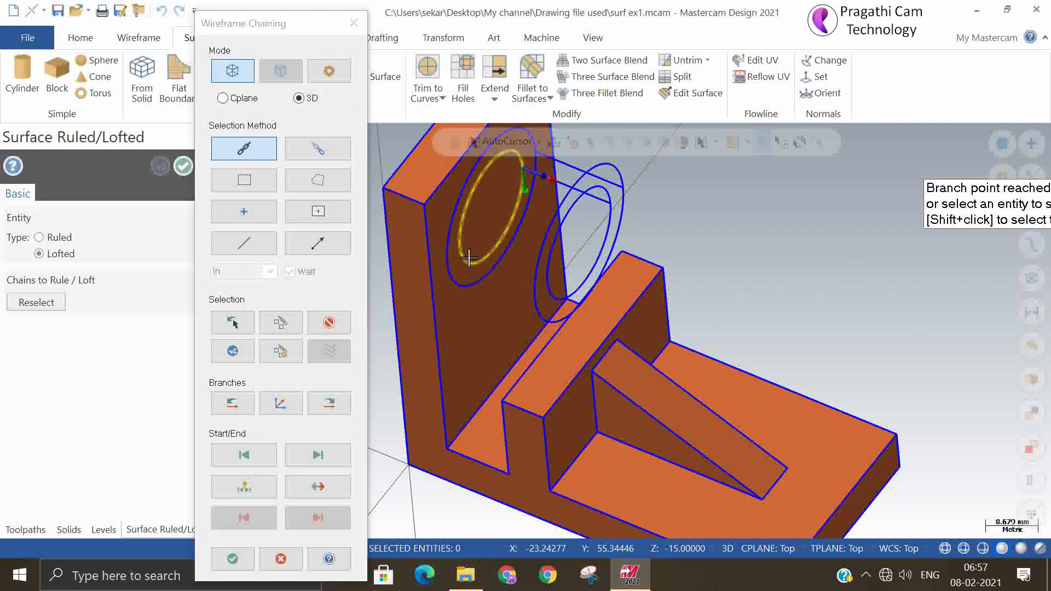
pyautogui.click(551, 279)
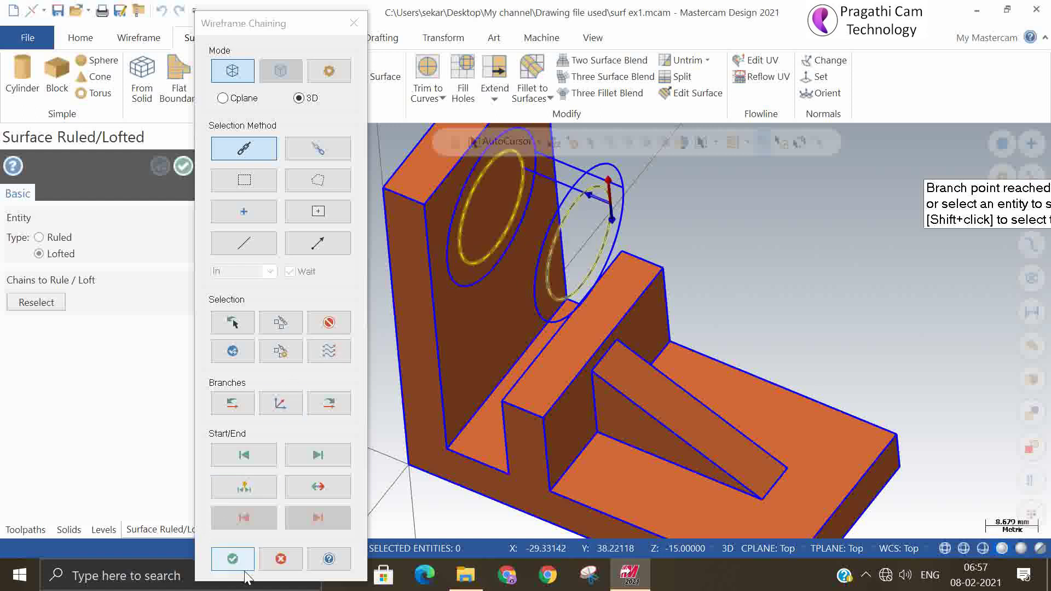
pyautogui.click(233, 559)
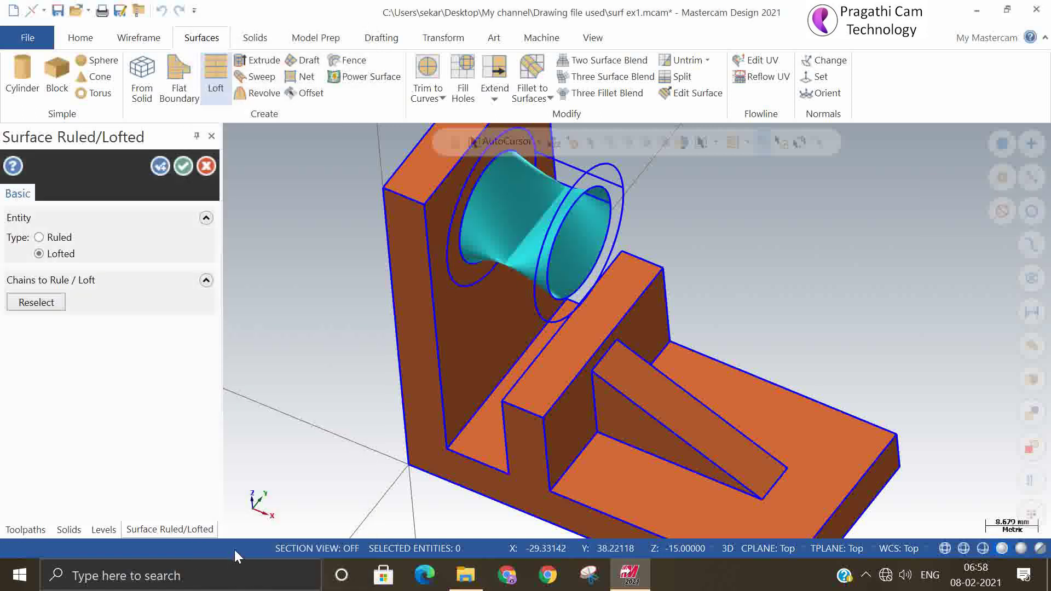
pyautogui.moveTo(362, 352)
pyautogui.mouseDown(button='middle')
pyautogui.moveTo(761, 352)
pyautogui.moveTo(755, 312)
pyautogui.moveTo(589, 317)
pyautogui.moveTo(638, 321)
pyautogui.mouseUp(button='middle')
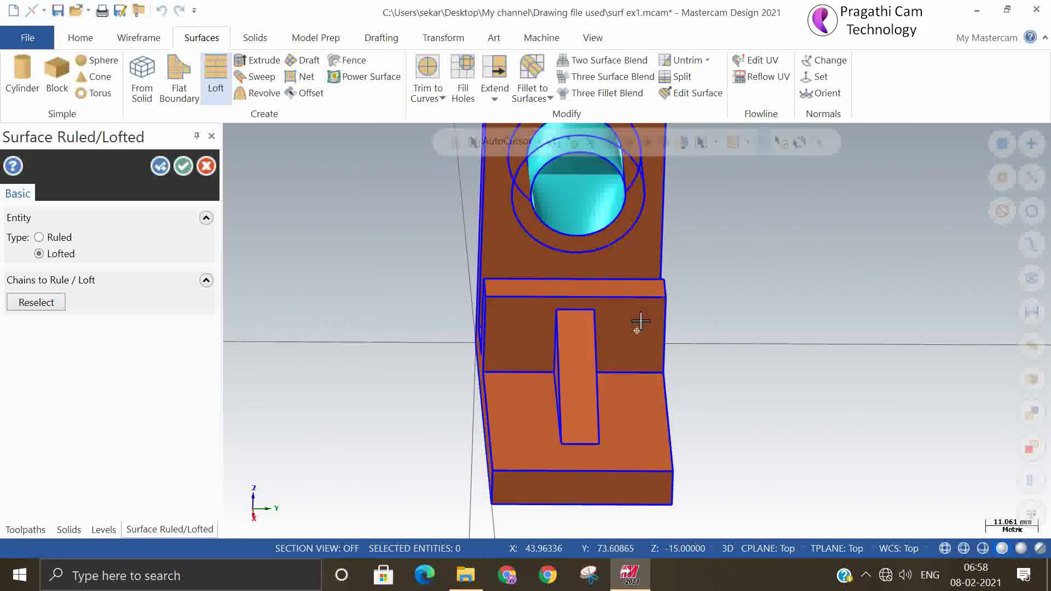
pyautogui.click(205, 166)
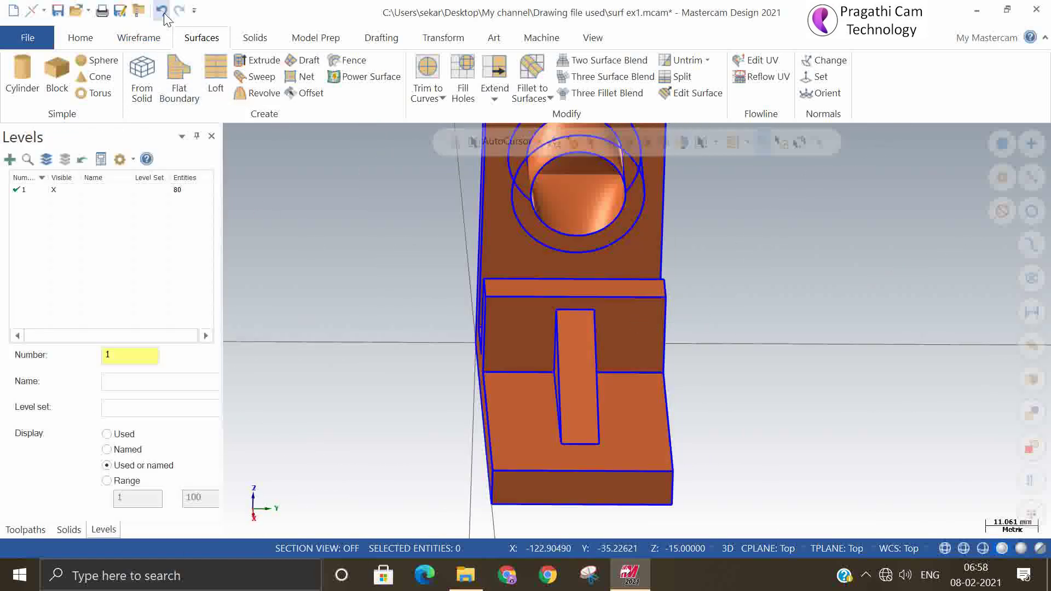
pyautogui.click(162, 10)
# Step: Try a lofted surface between the boss's two inner circles with the second chain's direction reversed, and undo it
pyautogui.scroll(-2, 371, 345)
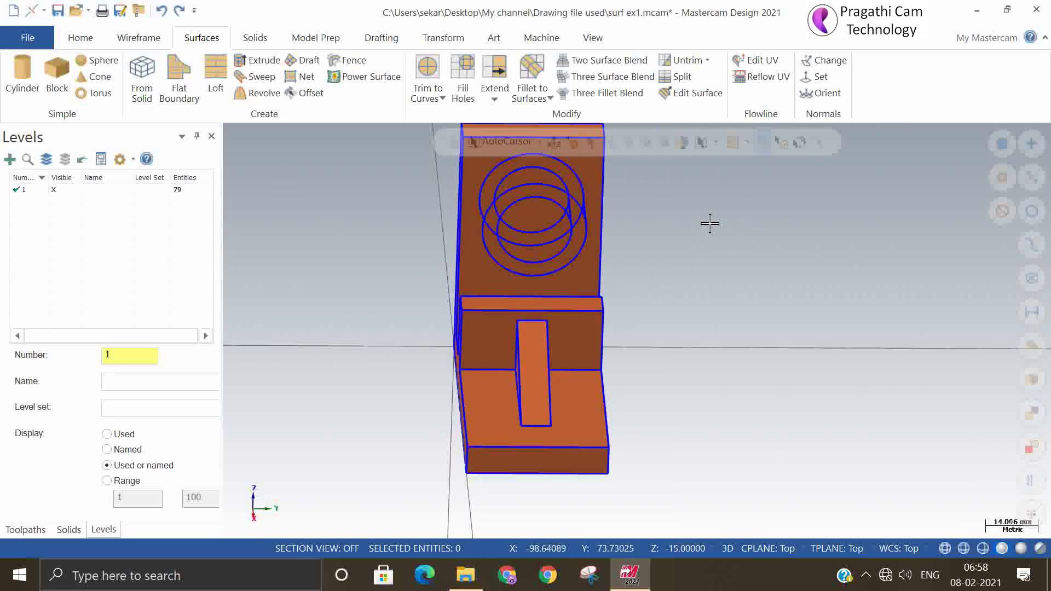
pyautogui.moveTo(710, 223); pyautogui.dragTo(778, 243, button='middle')
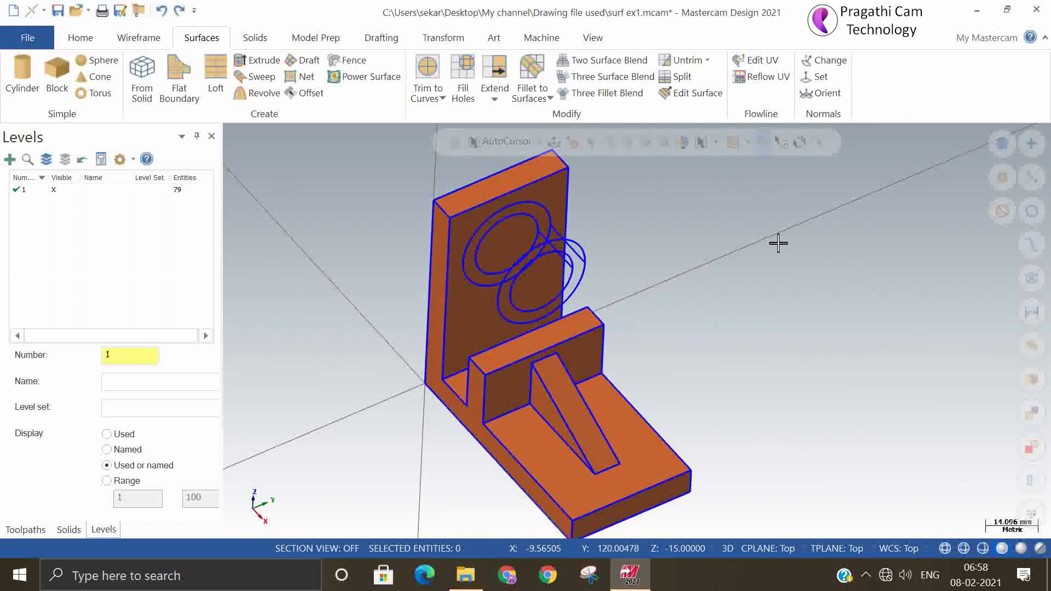
pyautogui.scroll(3, 617, 228)
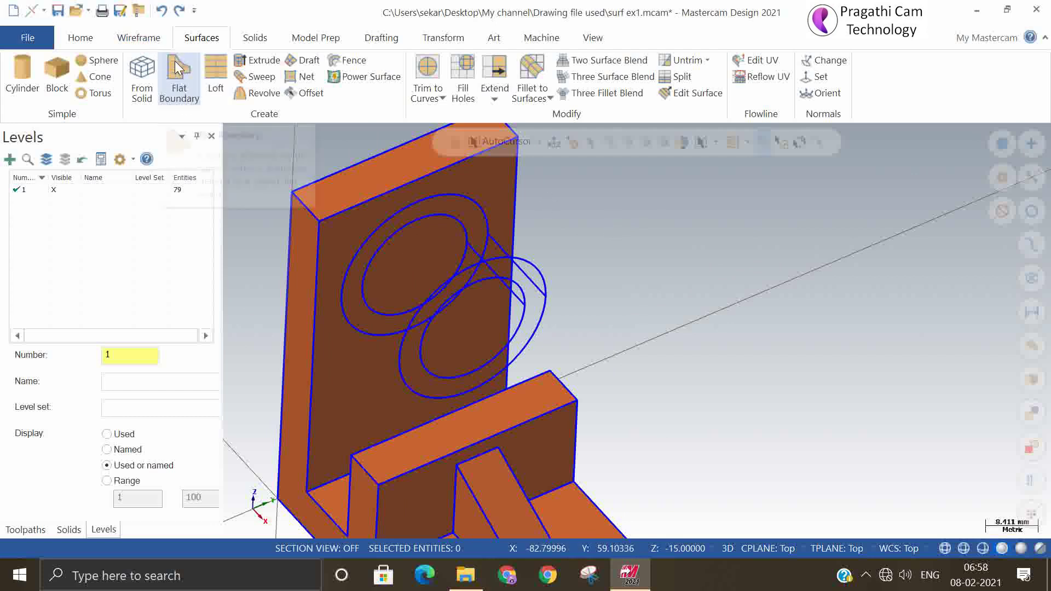
pyautogui.click(215, 77)
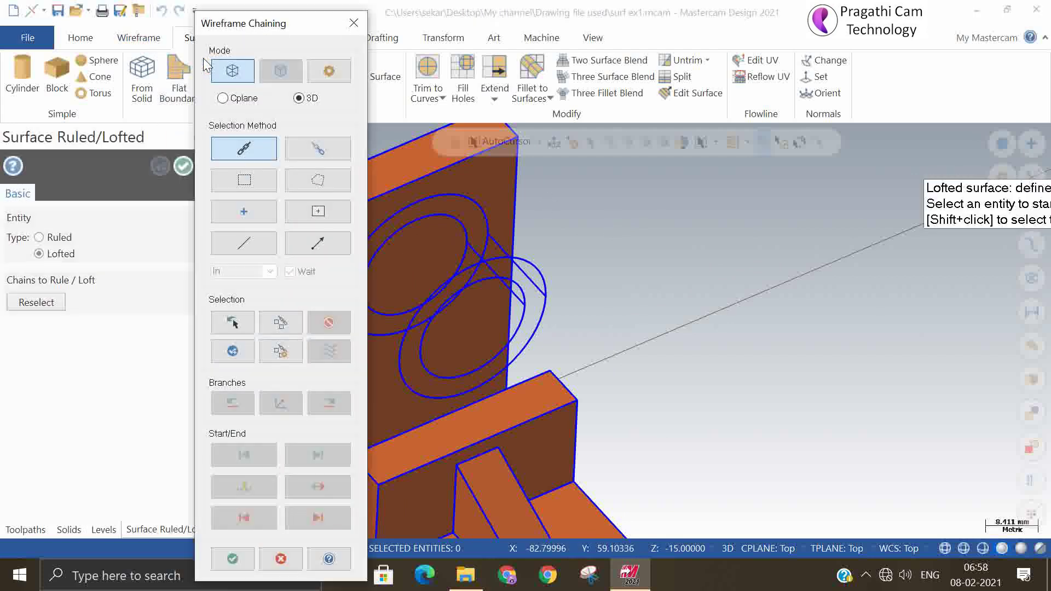
pyautogui.scroll(-1, 498, 241)
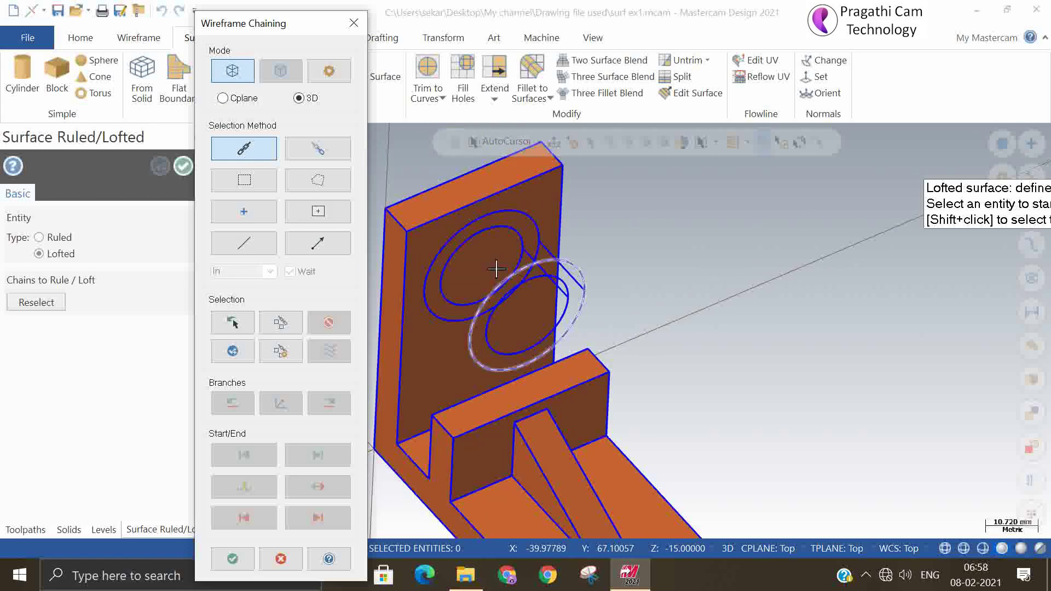
pyautogui.click(489, 224)
pyautogui.scroll(4, 486, 328)
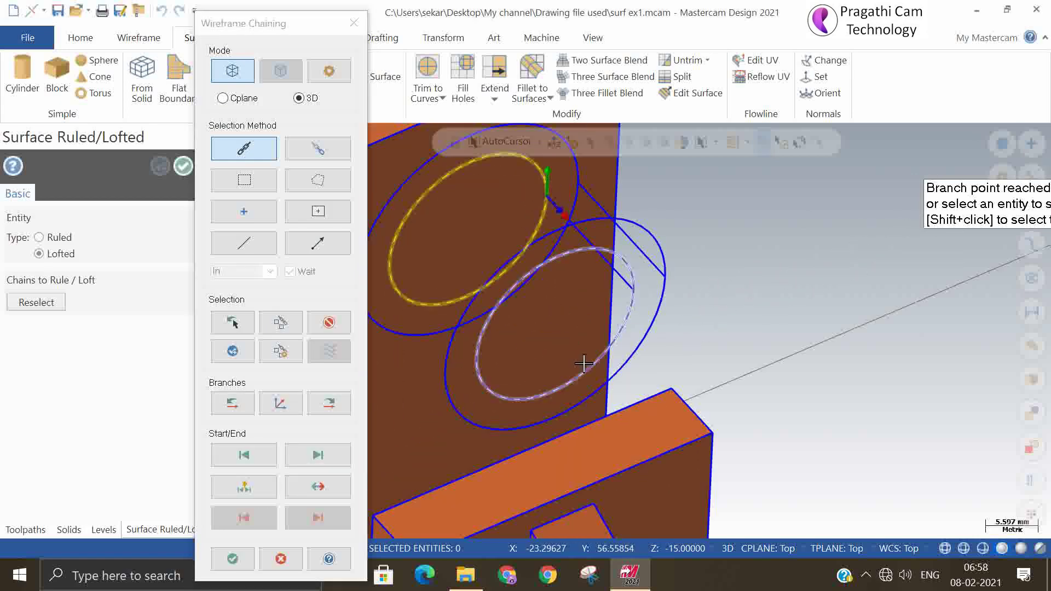
pyautogui.click(638, 275)
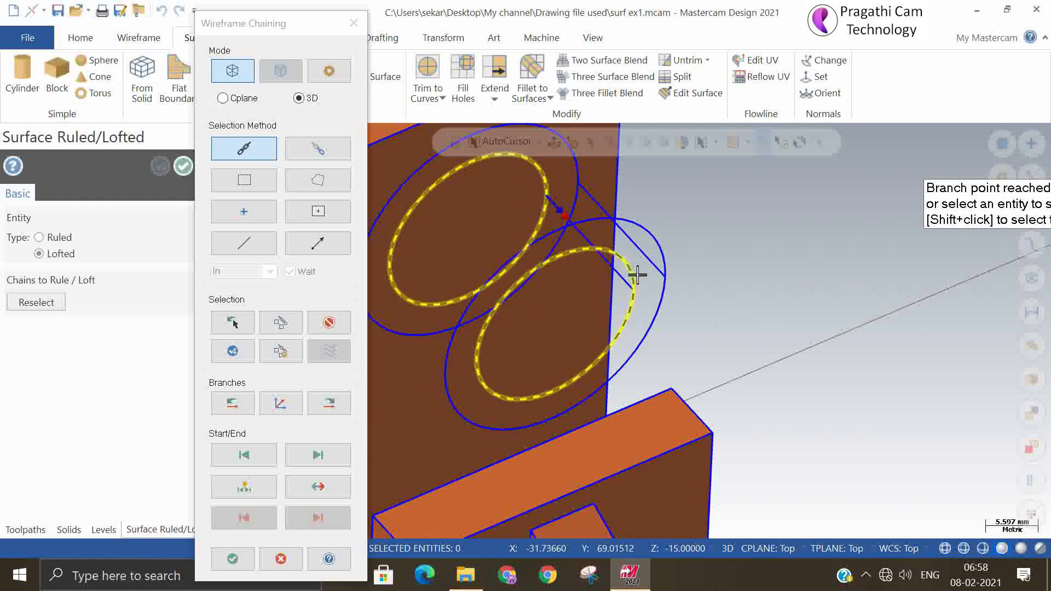
pyautogui.moveTo(750, 328); pyautogui.dragTo(721, 310, button='middle')
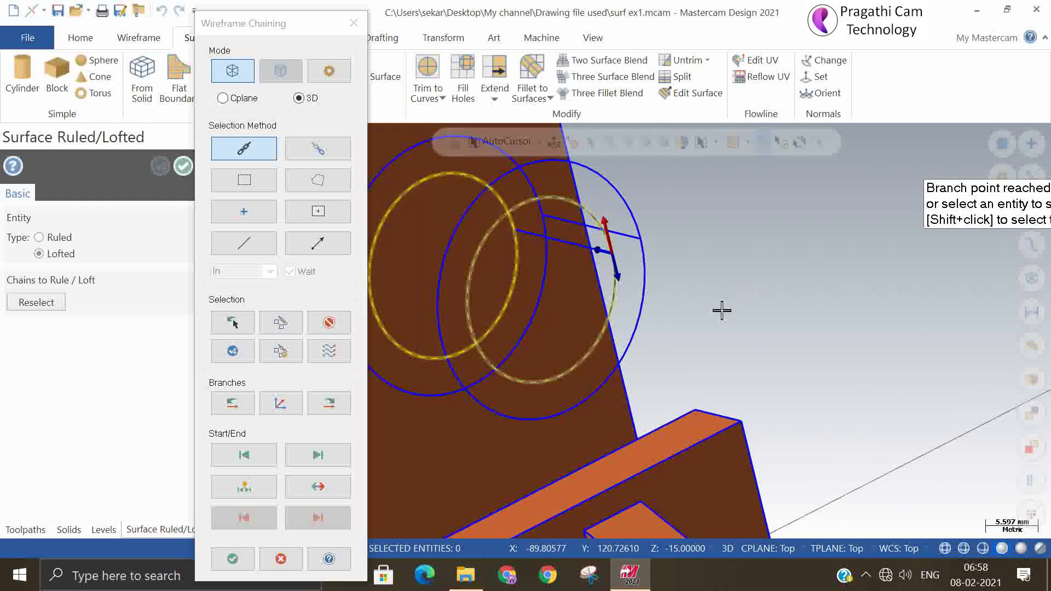
pyautogui.click(316, 487)
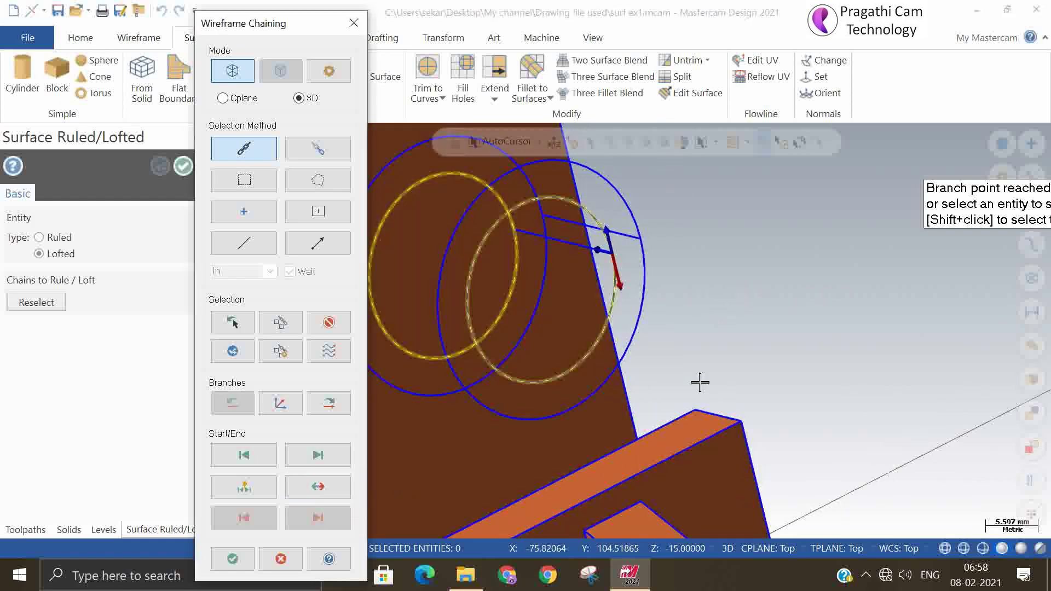
pyautogui.moveTo(699, 379); pyautogui.dragTo(661, 296, button='middle')
pyautogui.scroll(2, 634, 298)
pyautogui.click(232, 559)
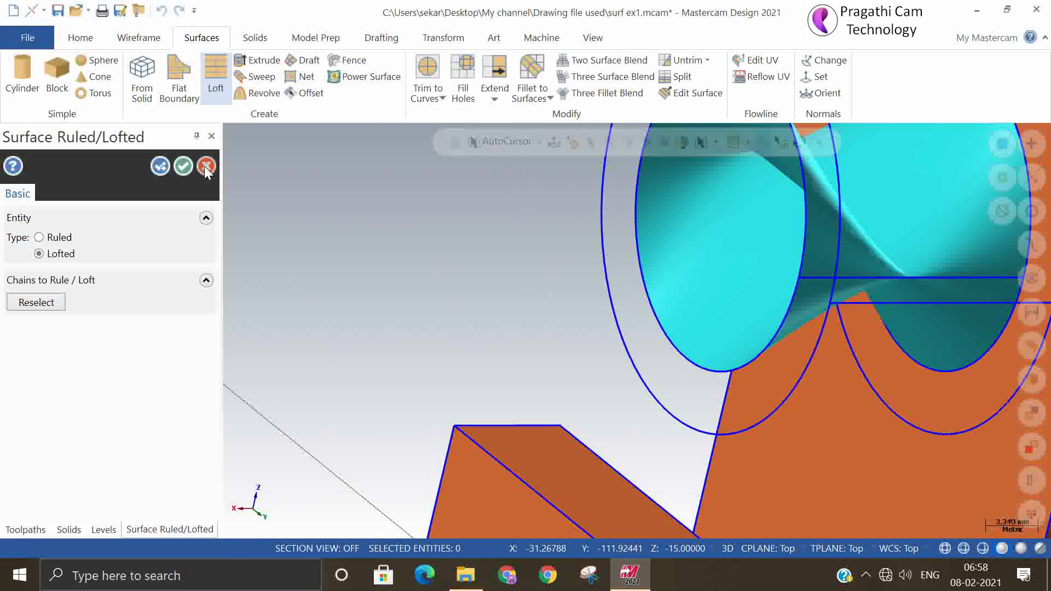
pyautogui.click(205, 166)
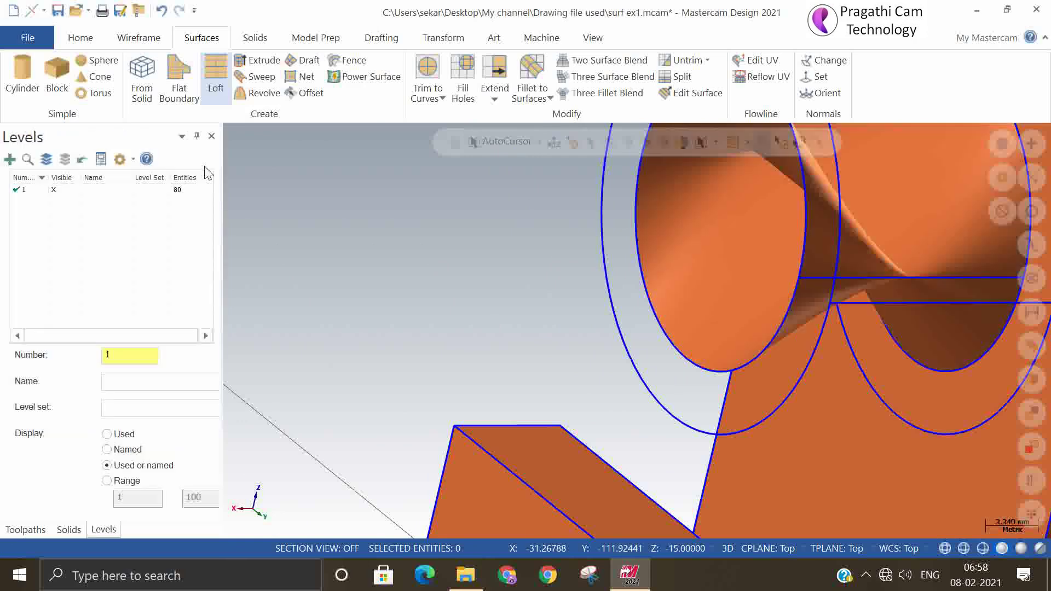
pyautogui.click(162, 10)
# Step: Loft a surface between the boss's two inner circles using partial chaining, with the second chain reversed to match the first
pyautogui.rightClick(419, 269)
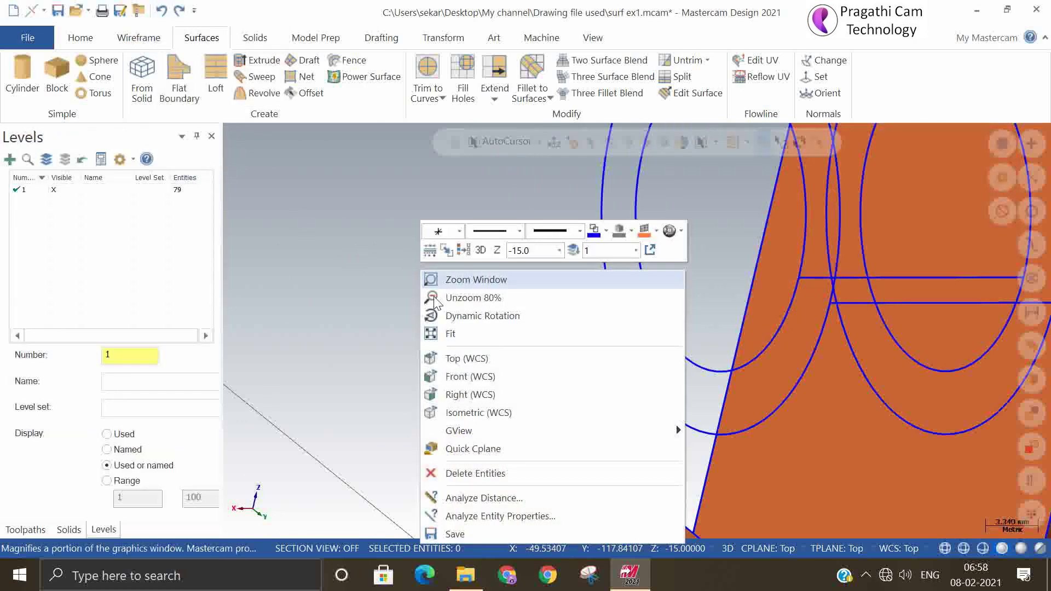
pyautogui.click(470, 415)
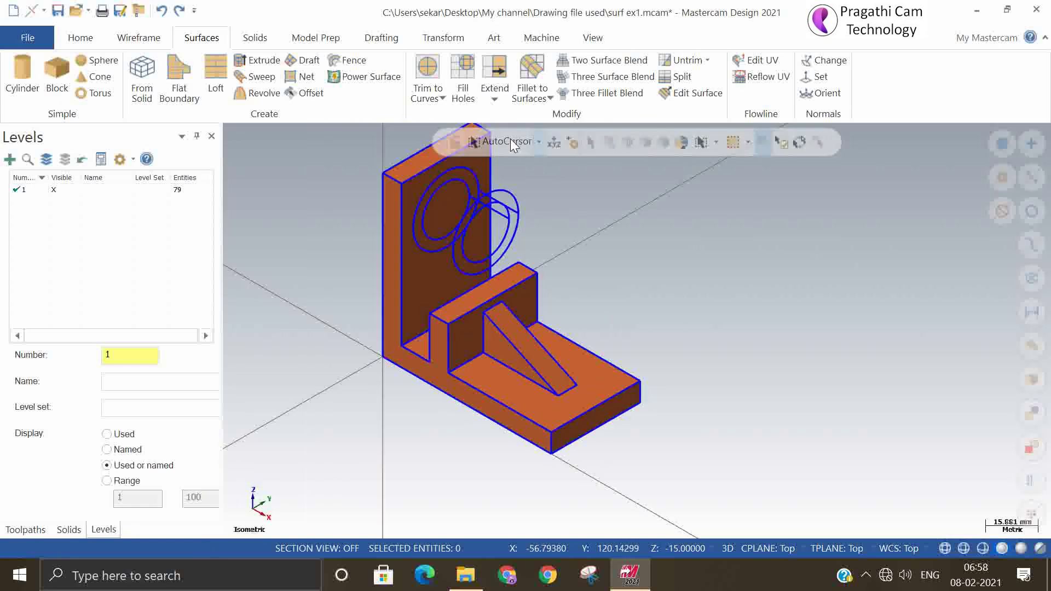
pyautogui.scroll(5, 561, 249)
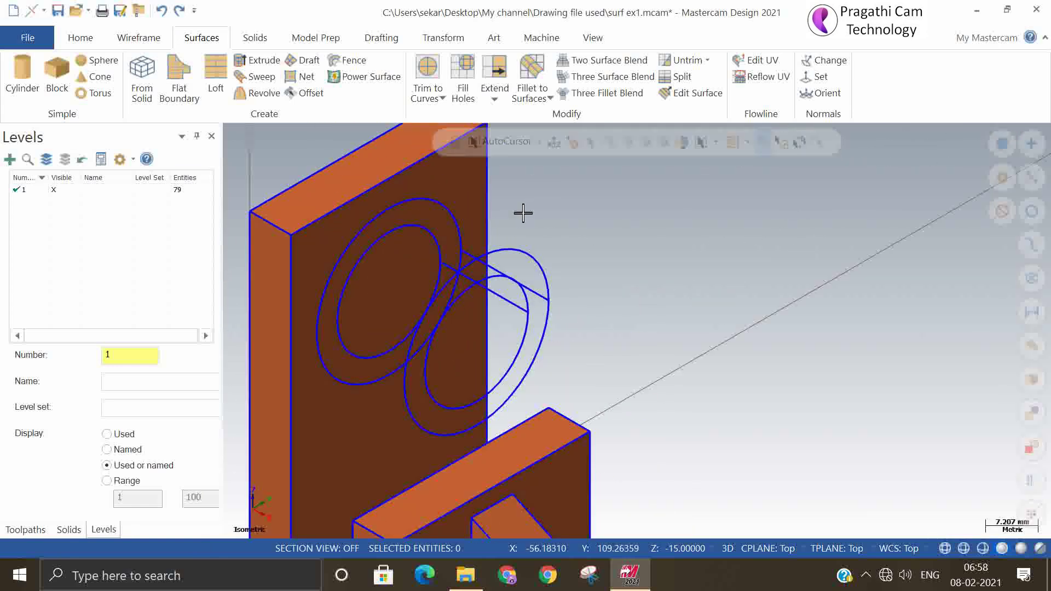
pyautogui.scroll(-1, 696, 248)
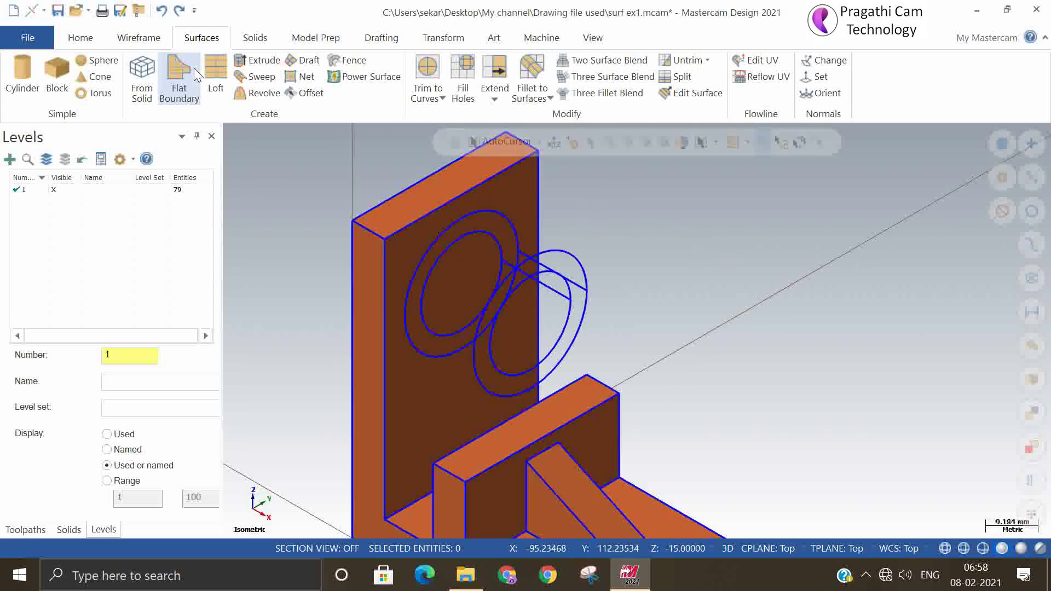
pyautogui.click(215, 75)
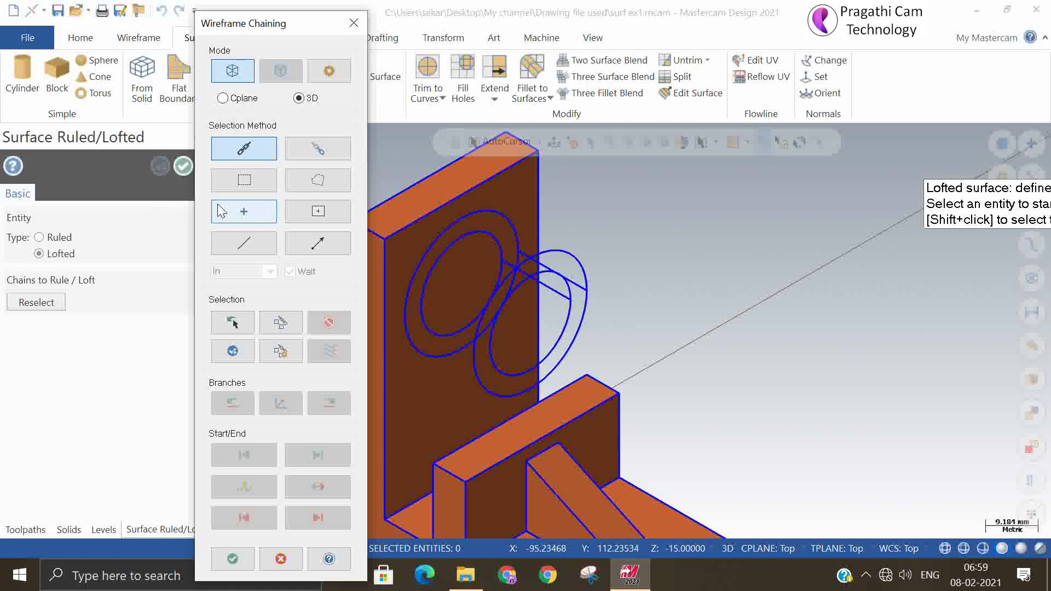
pyautogui.click(317, 148)
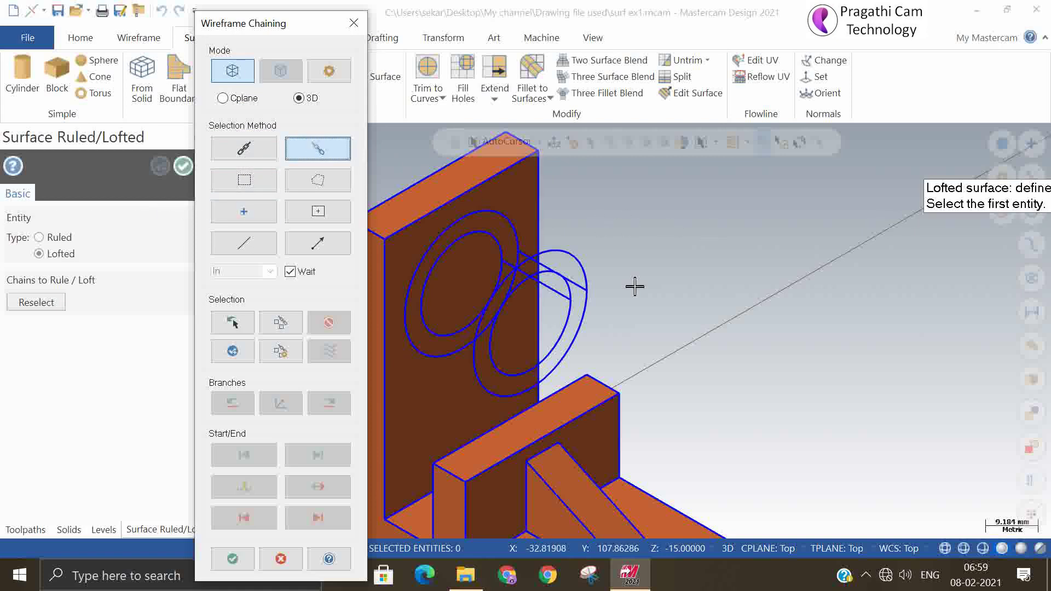
pyautogui.click(422, 326)
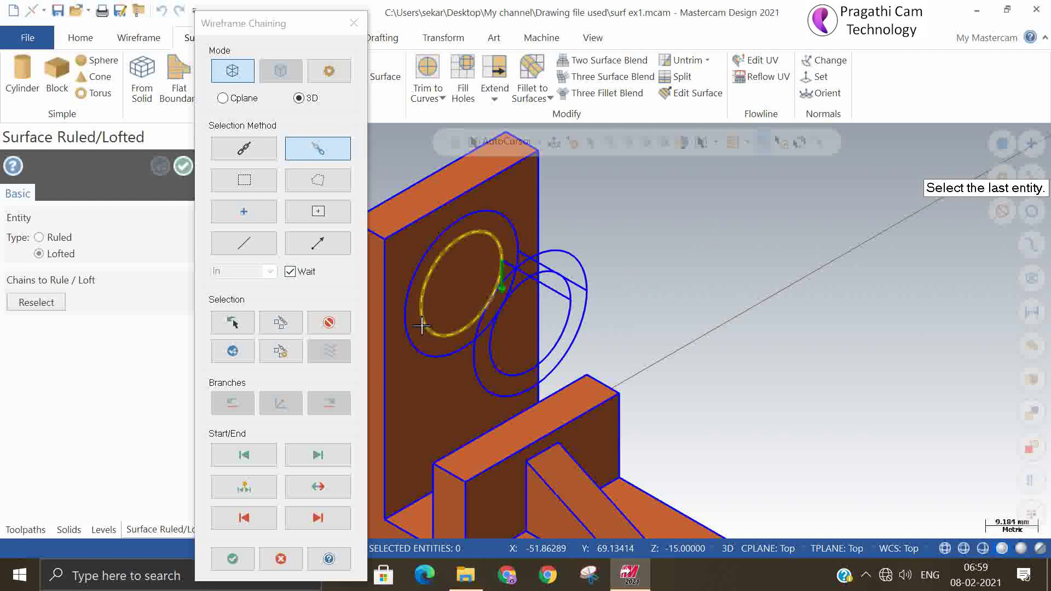
pyautogui.click(490, 360)
pyautogui.click(610, 328)
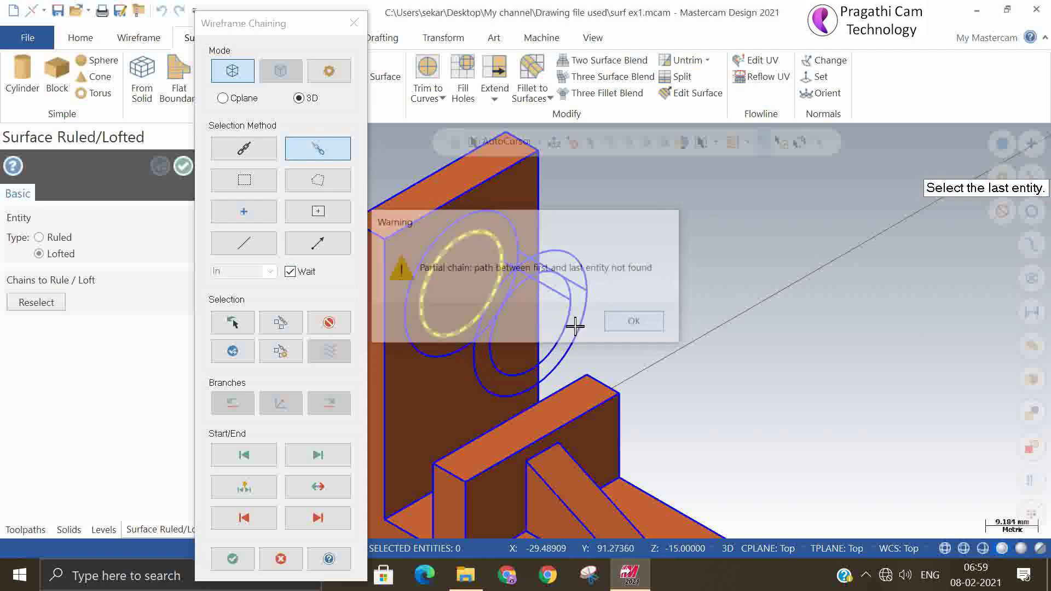
pyautogui.click(233, 352)
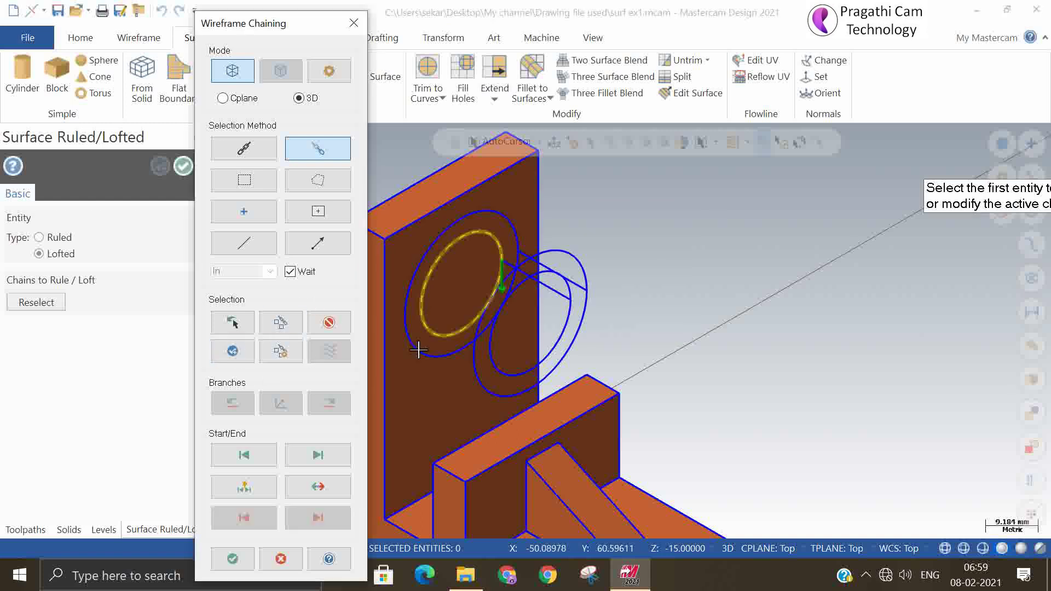
pyautogui.click(411, 339)
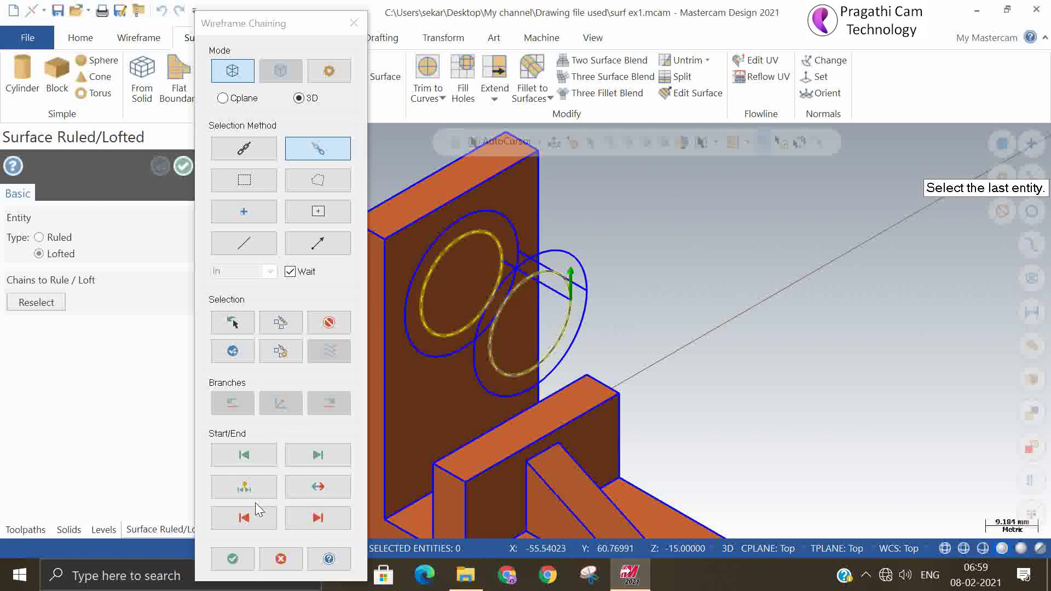
pyautogui.click(311, 490)
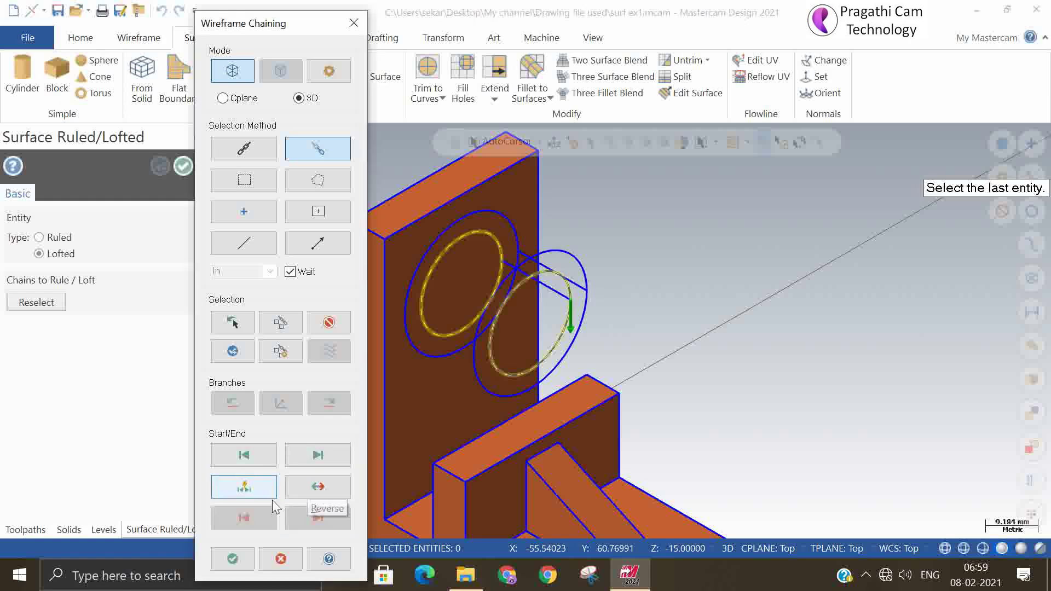
pyautogui.click(233, 557)
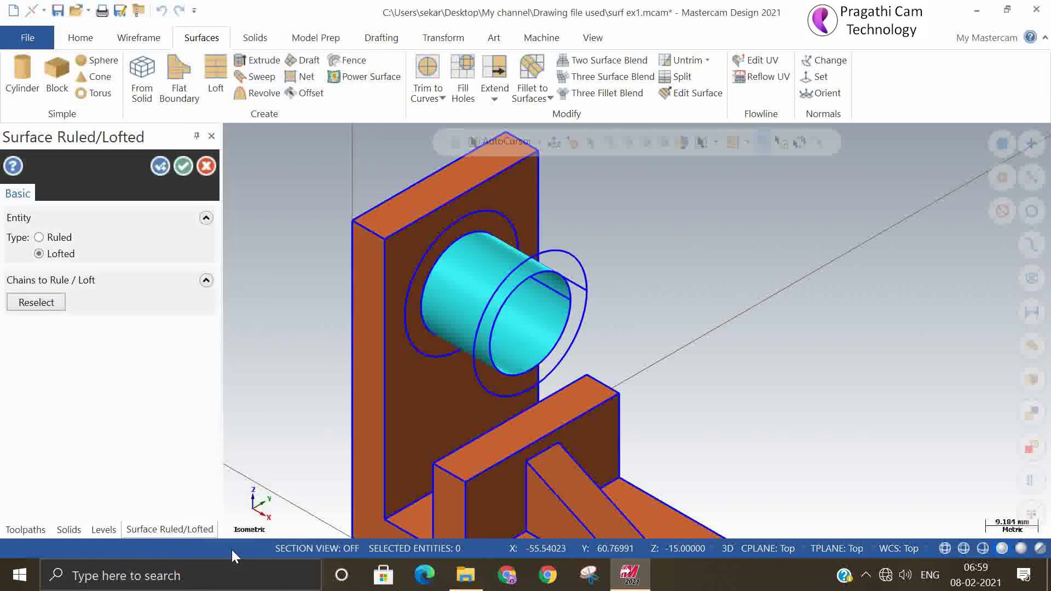
pyautogui.click(160, 166)
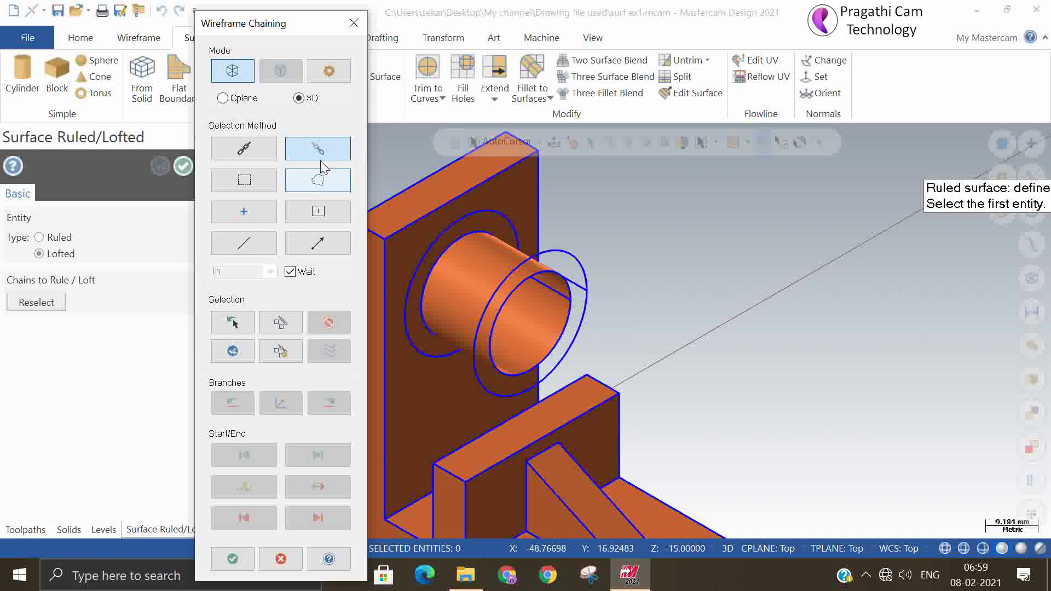
# Step: Loft a surface between the boss's two outer circles using partial chains, and leave the loft command
pyautogui.click(429, 253)
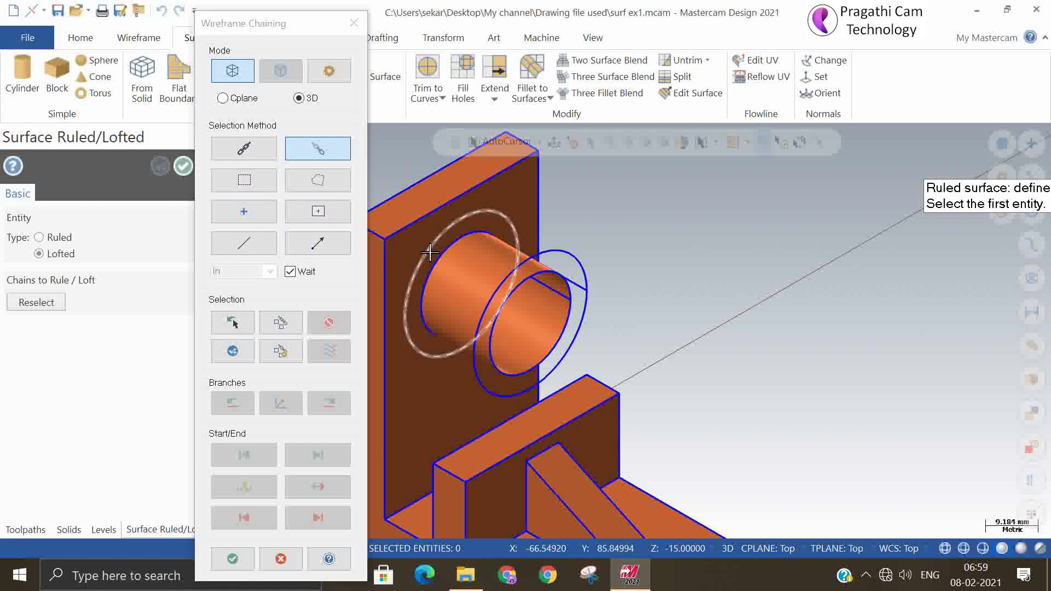
pyautogui.click(475, 366)
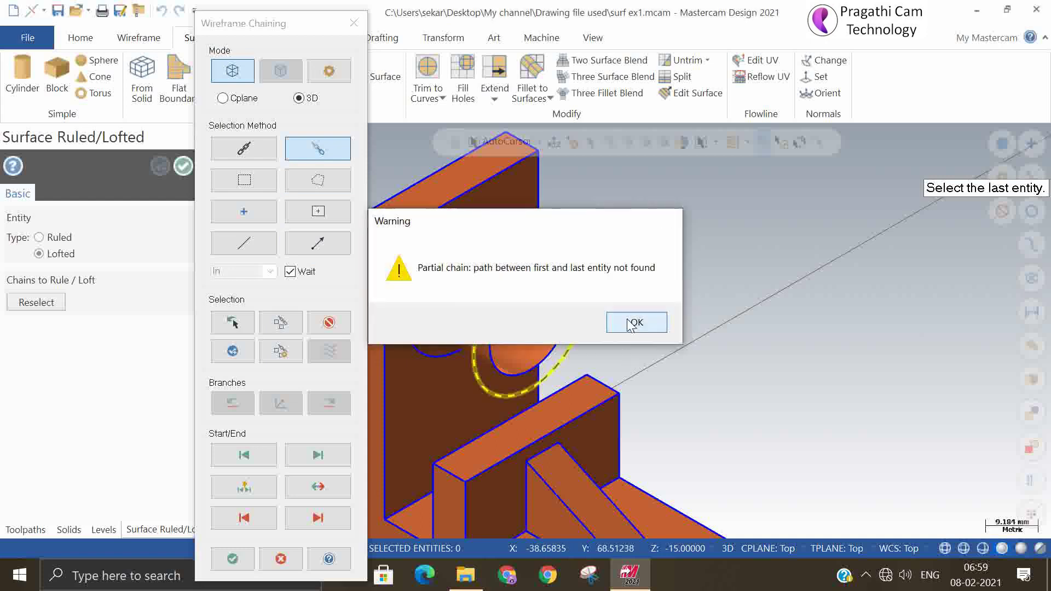
pyautogui.click(636, 322)
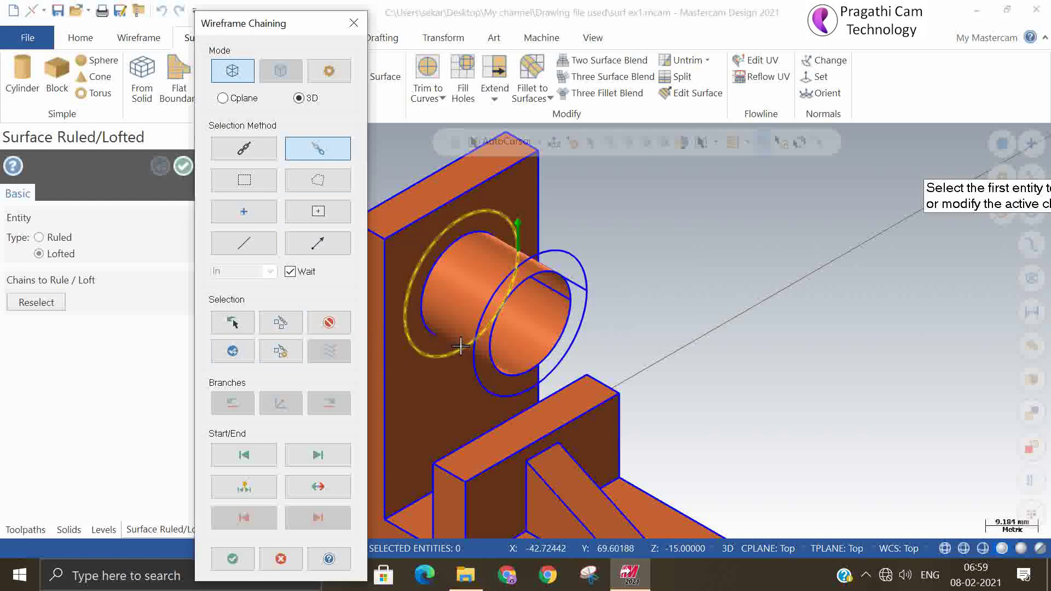
pyautogui.click(475, 364)
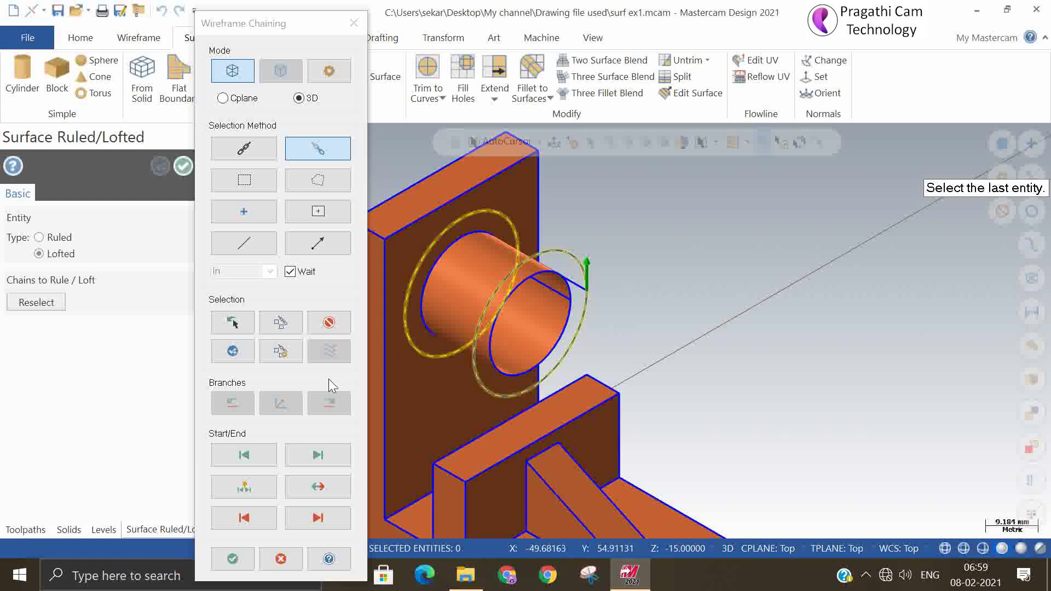
pyautogui.click(233, 558)
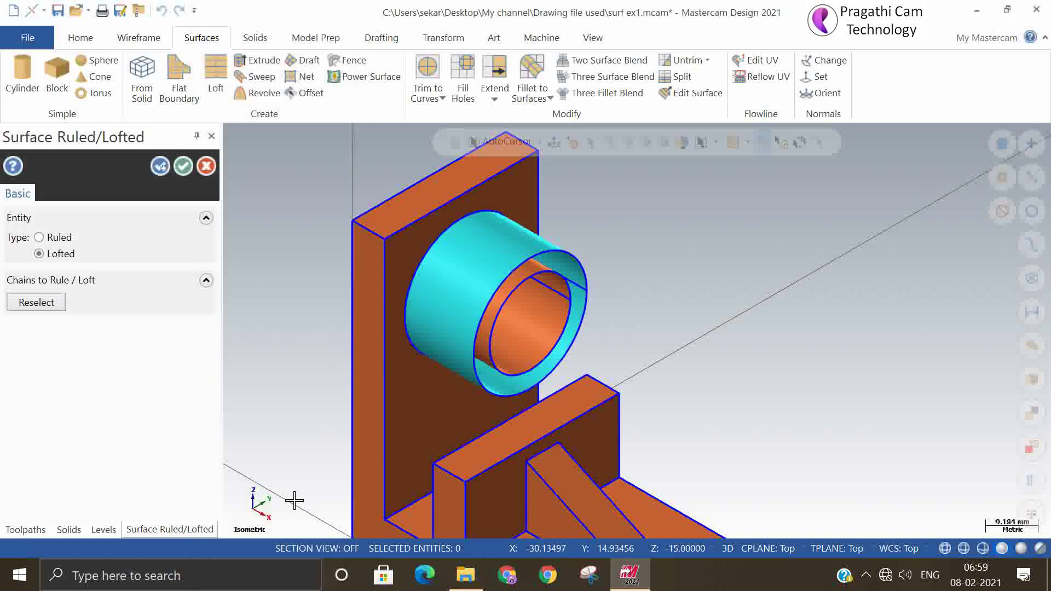
pyautogui.click(159, 167)
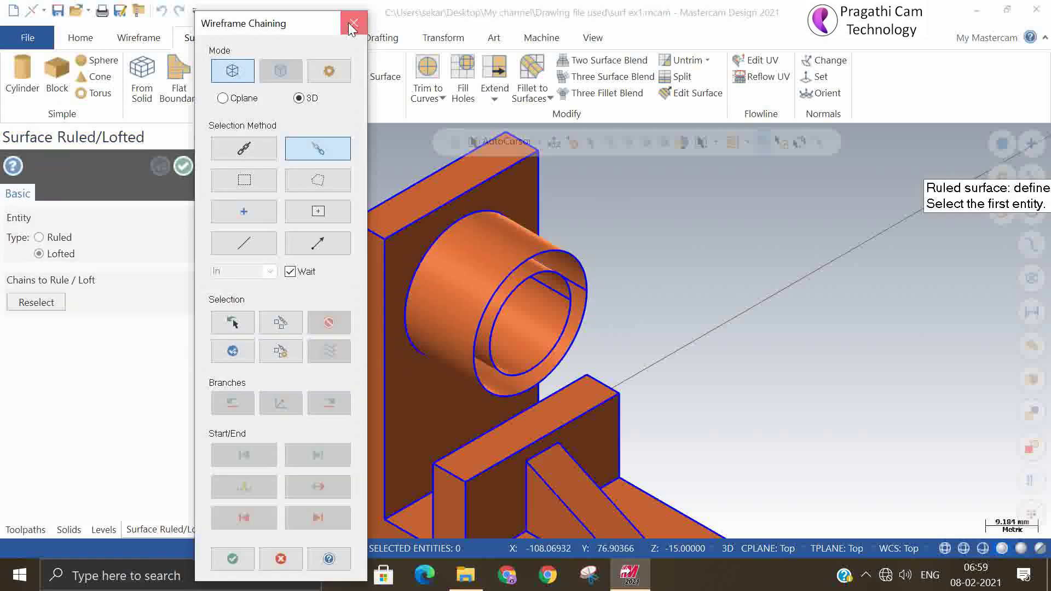
pyautogui.click(354, 19)
# Step: Create a flat boundary surface on the boss's ring-shaped front face by chaining its inner and outer circles
pyautogui.moveTo(809, 305); pyautogui.dragTo(803, 260, button='middle')
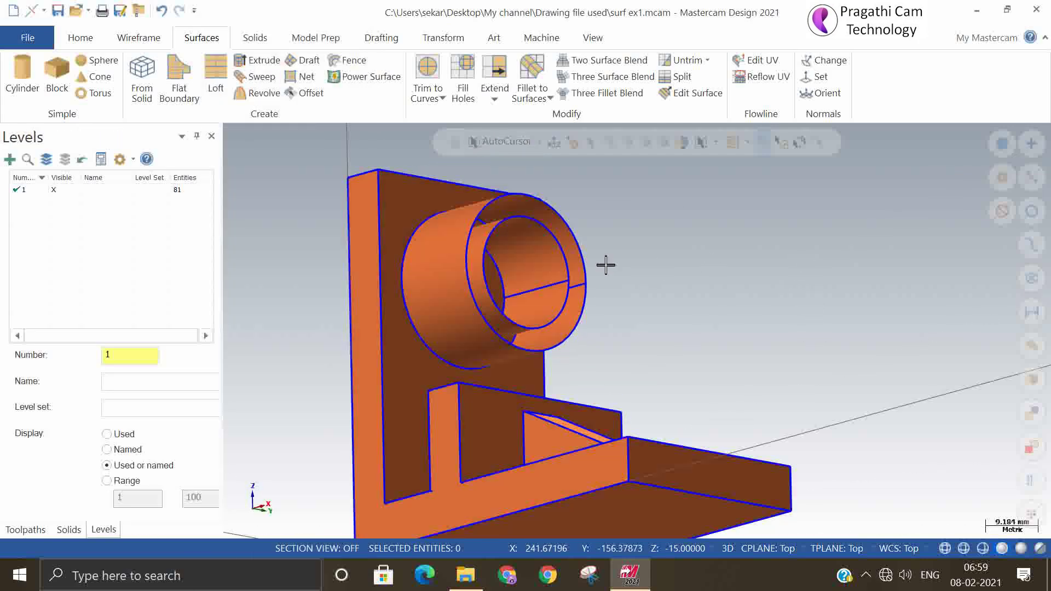
pyautogui.click(179, 77)
pyautogui.click(481, 267)
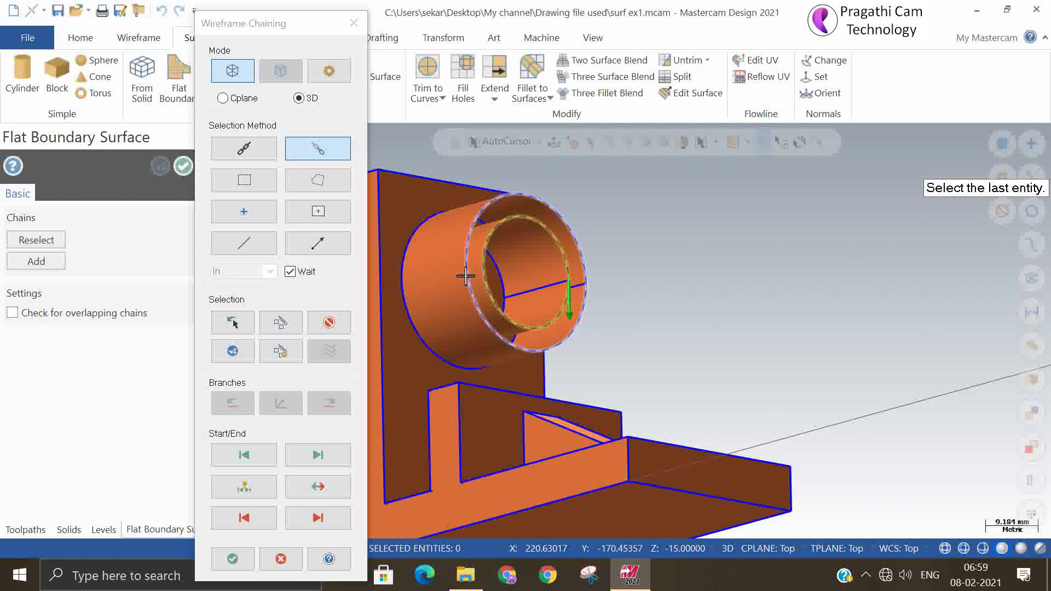
pyautogui.click(466, 276)
pyautogui.click(636, 322)
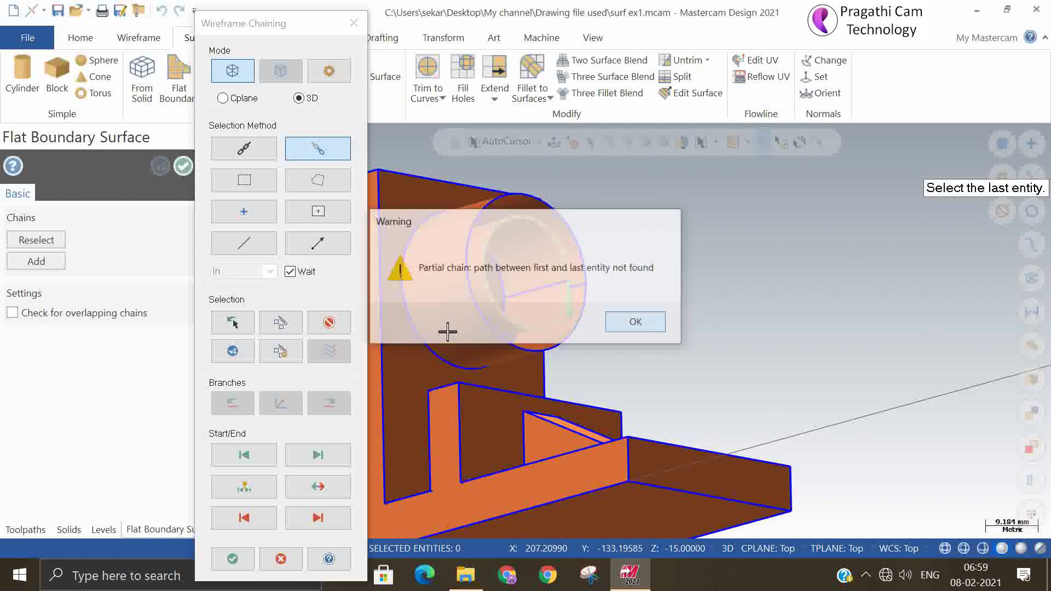
pyautogui.click(234, 350)
pyautogui.click(474, 292)
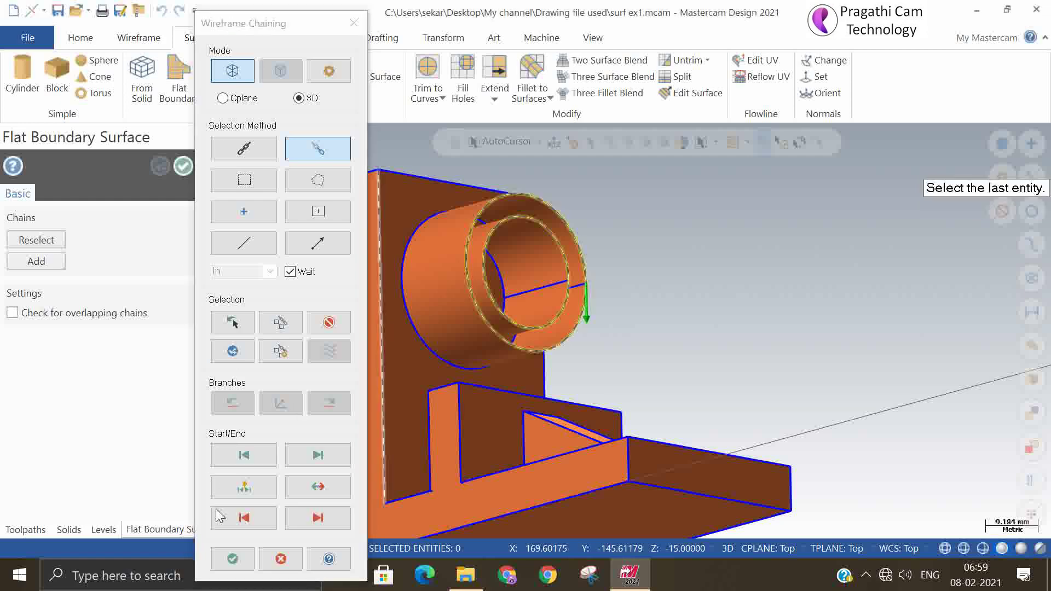
pyautogui.click(232, 558)
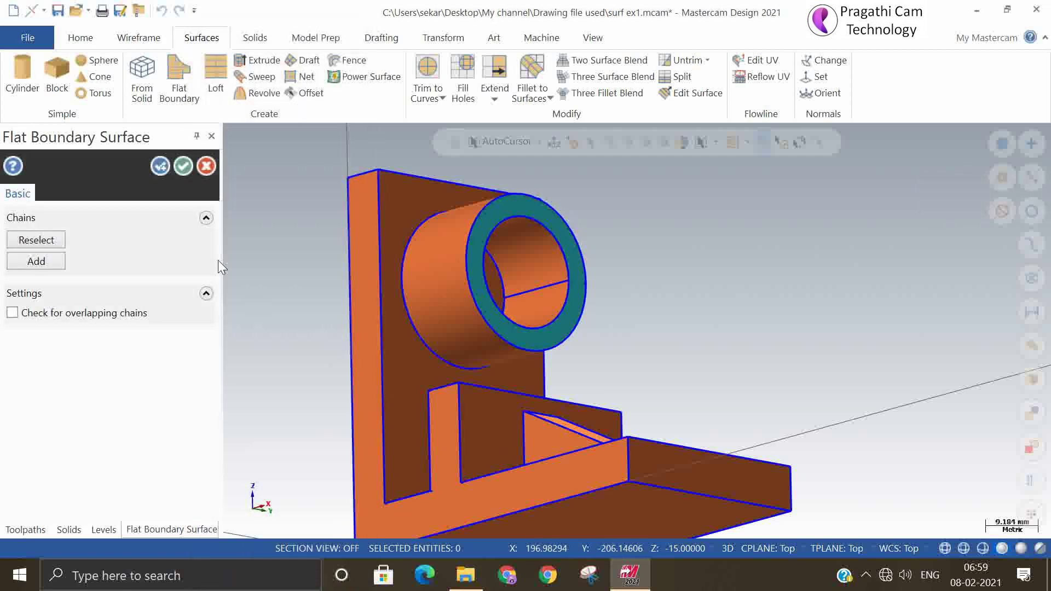
pyautogui.click(183, 166)
# Step: Inspect the finished bracket from several sides, set the isometric view, and save the file
pyautogui.hotkey('alt', '7')
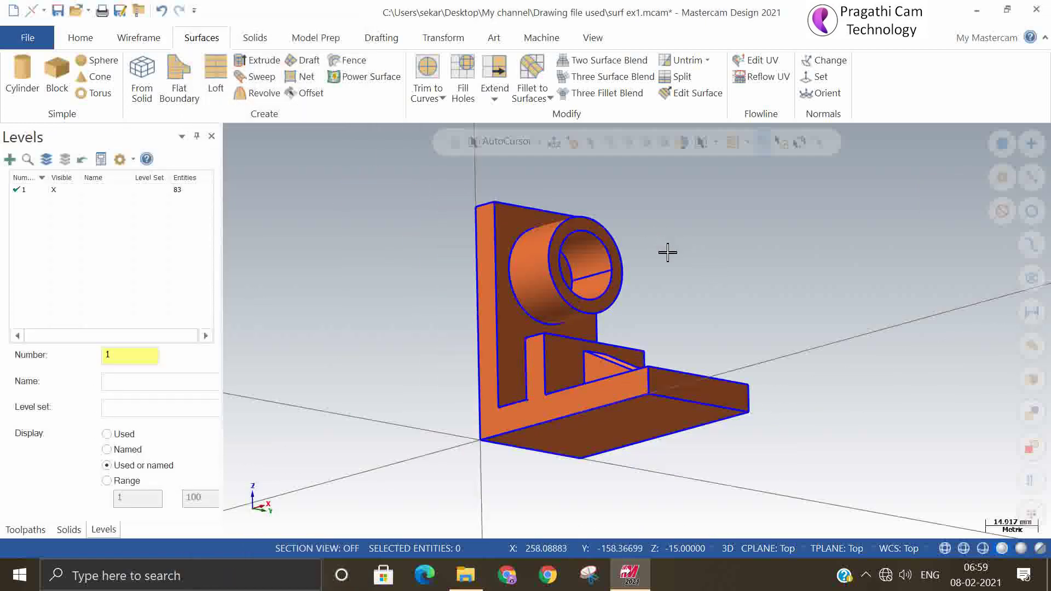
pyautogui.moveTo(663, 342); pyautogui.dragTo(601, 347, button='middle')
pyautogui.moveTo(947, 403); pyautogui.dragTo(469, 387, button='middle')
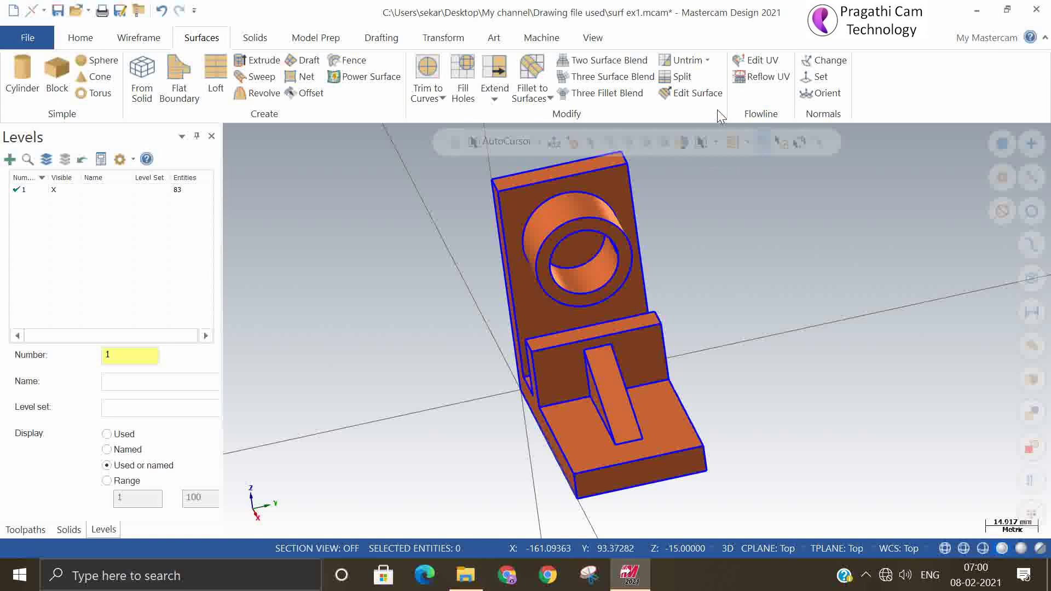
pyautogui.rightClick(300, 228)
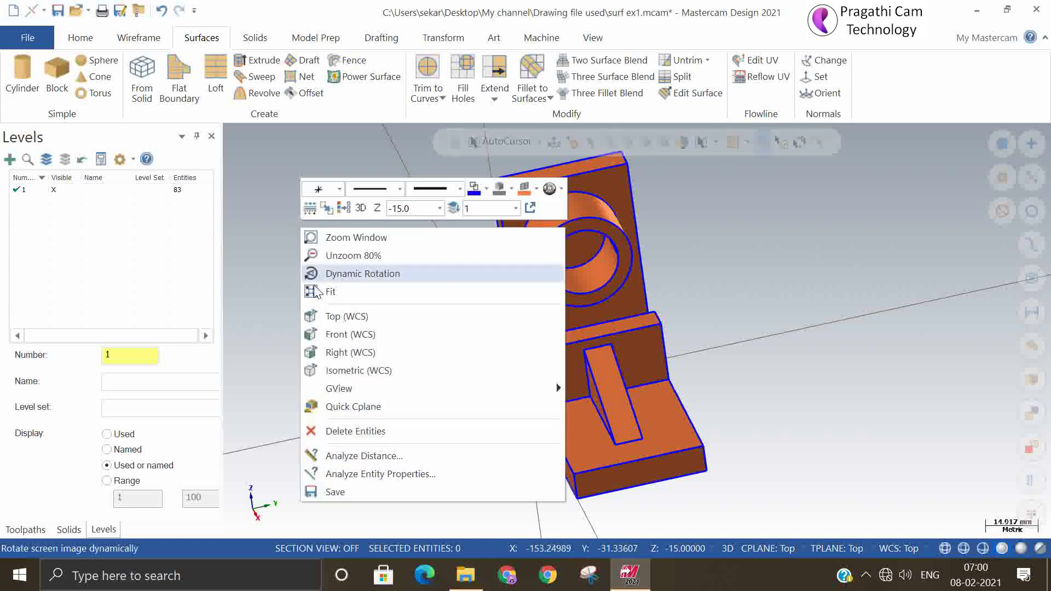
pyautogui.click(371, 371)
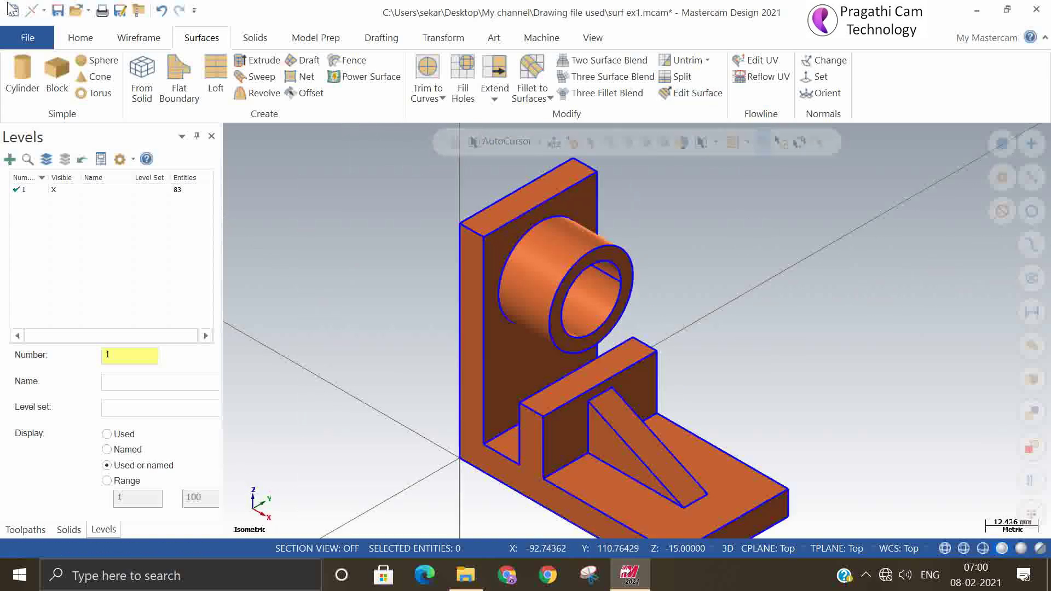
pyautogui.click(58, 10)
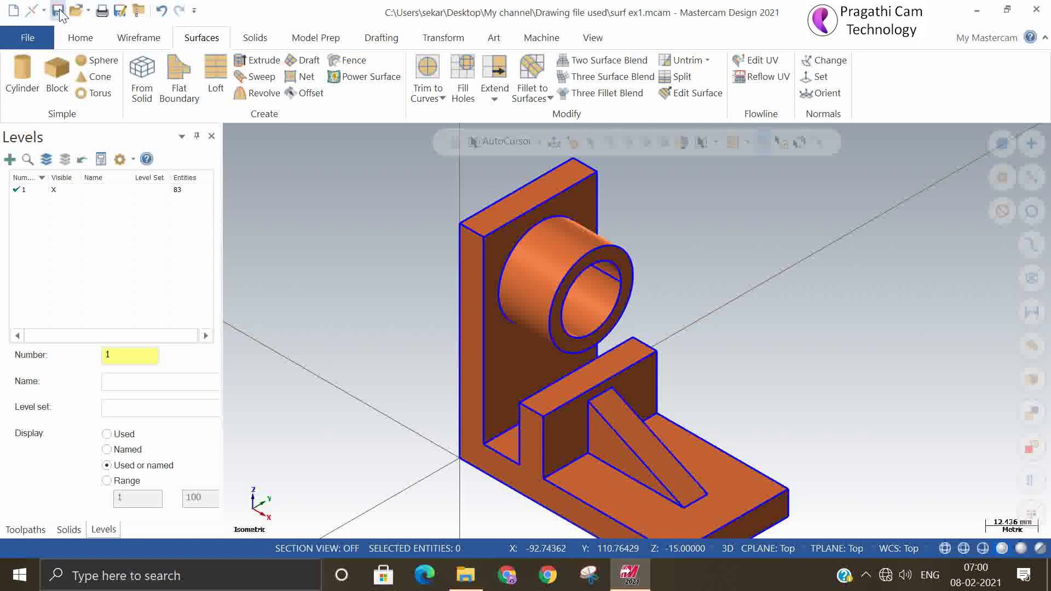